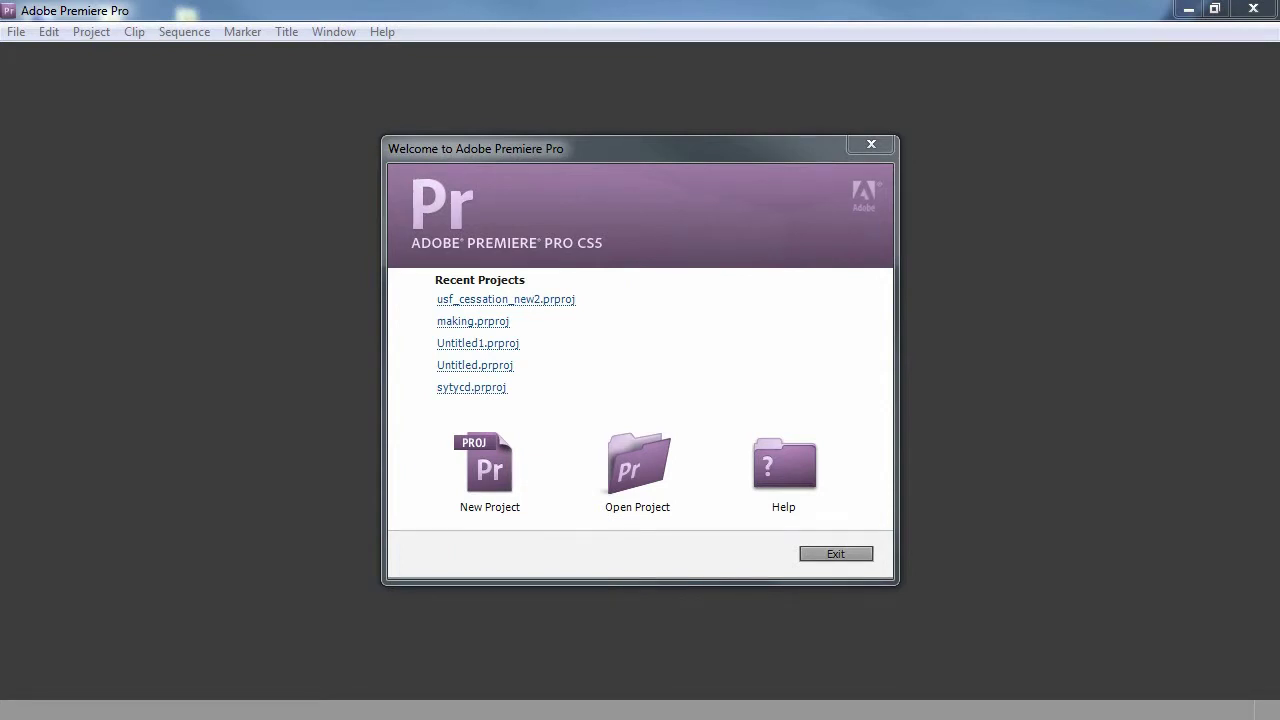
# - Start a new project named Untitled in My Documents\Adobe\Premiere Pro\5.0, keeping Audio Samples display
pyautogui.click(500, 490)
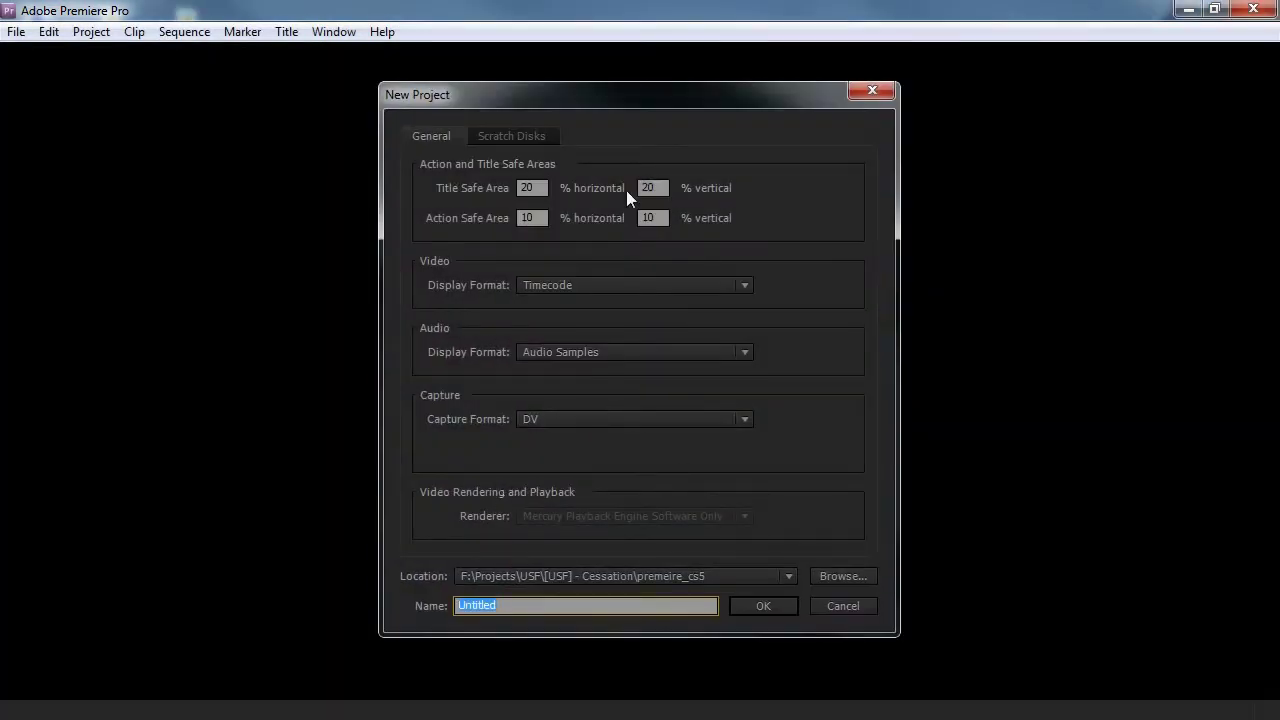
pyautogui.click(590, 352)
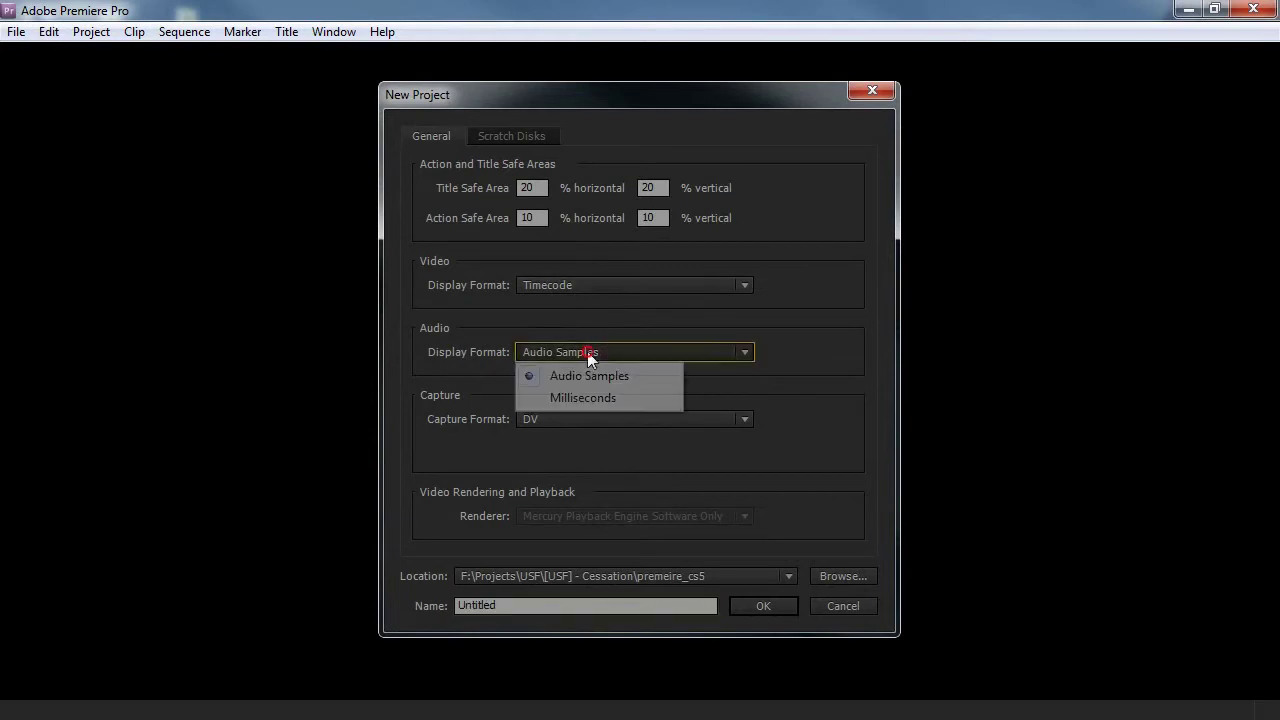
pyautogui.click(623, 374)
pyautogui.click(552, 578)
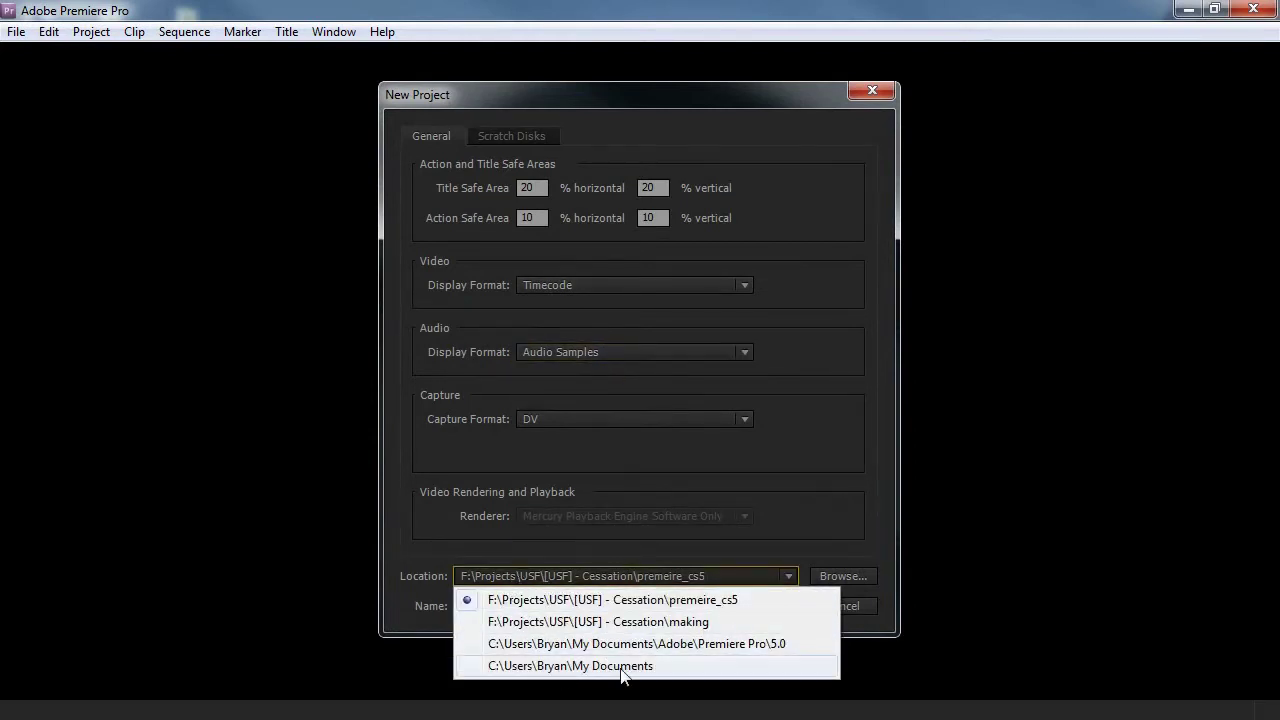
pyautogui.click(570, 666)
pyautogui.click(585, 586)
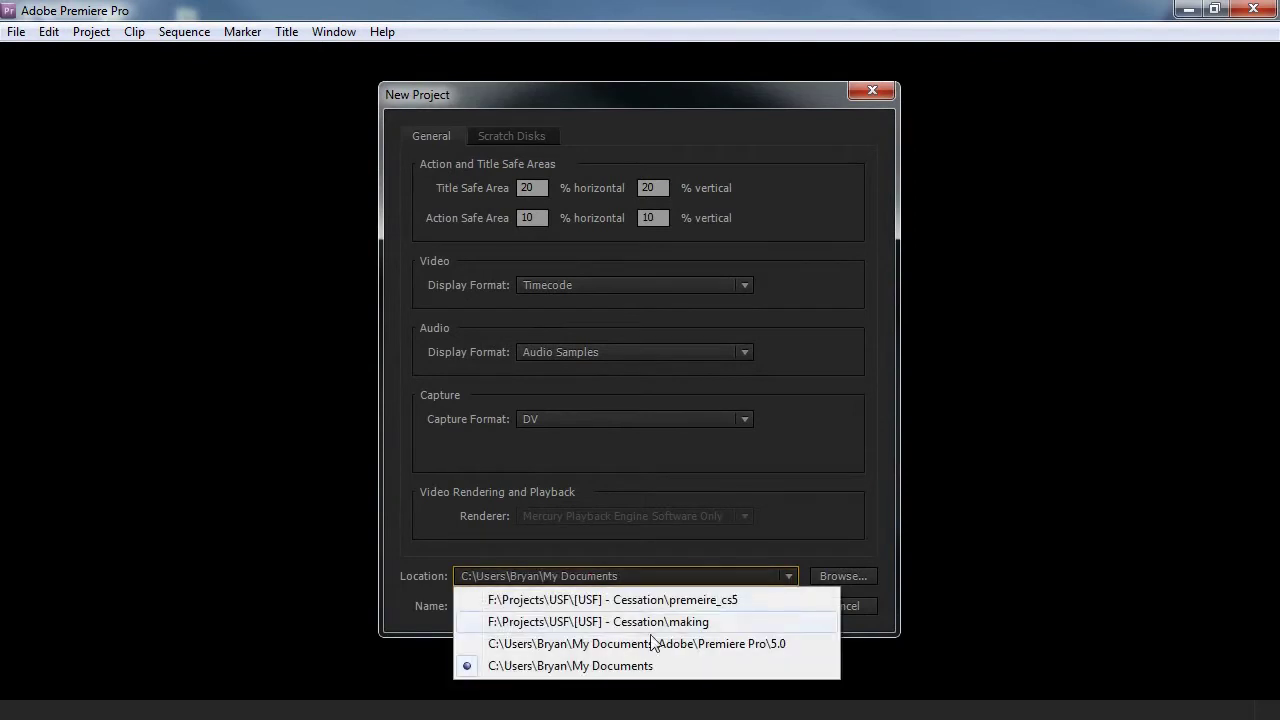
pyautogui.click(655, 648)
pyautogui.click(596, 604)
pyautogui.click(516, 603)
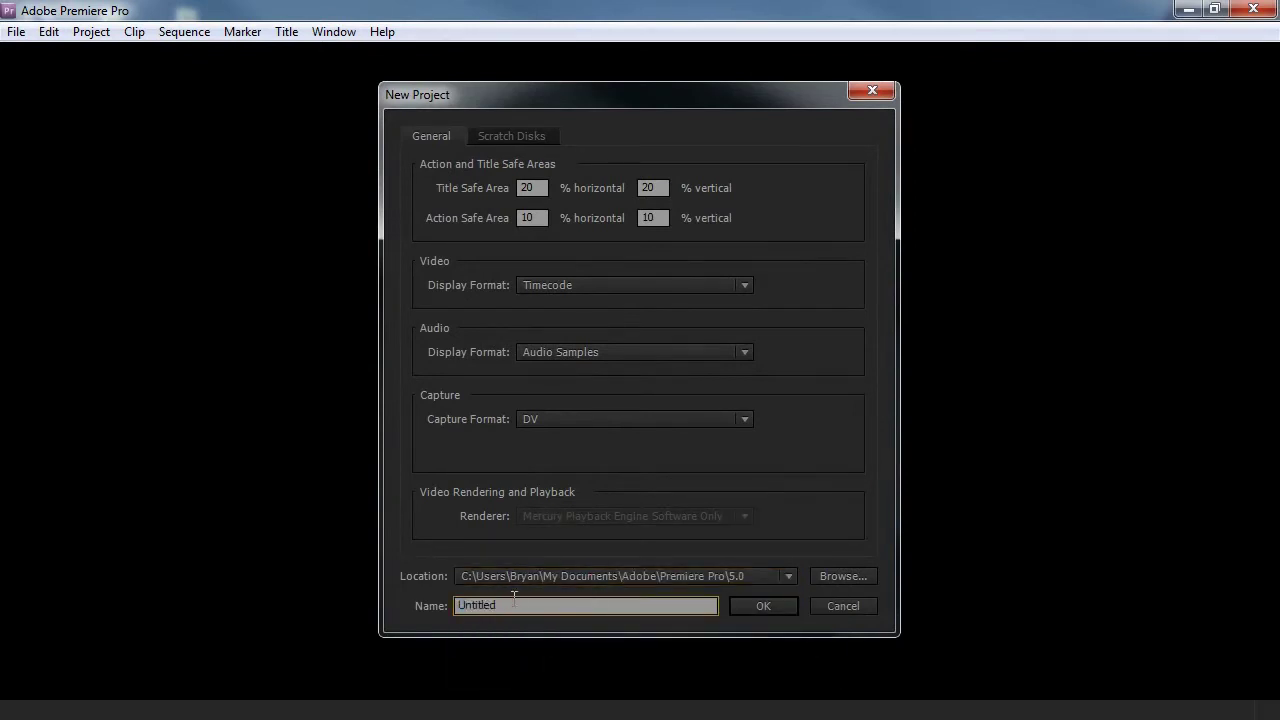
# - Review the scratch disk settings, then create the project, overwriting the existing one
pyautogui.click(525, 138)
pyautogui.click(420, 134)
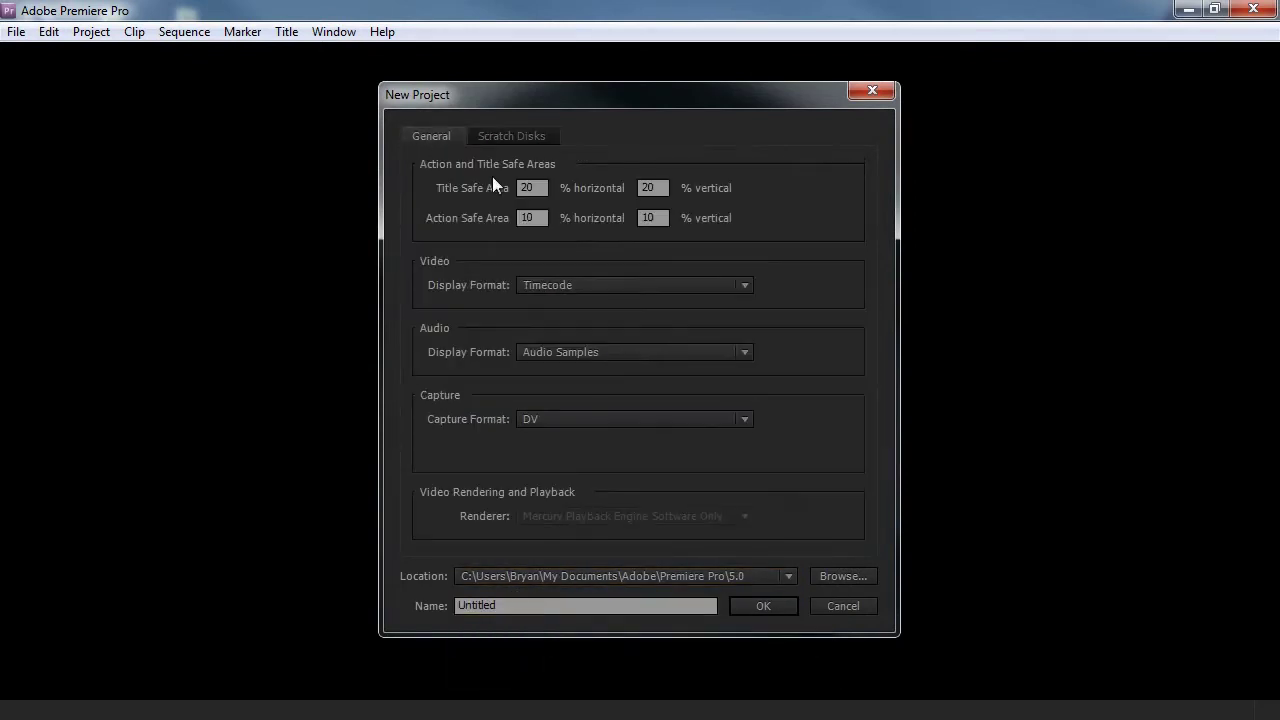
pyautogui.click(513, 133)
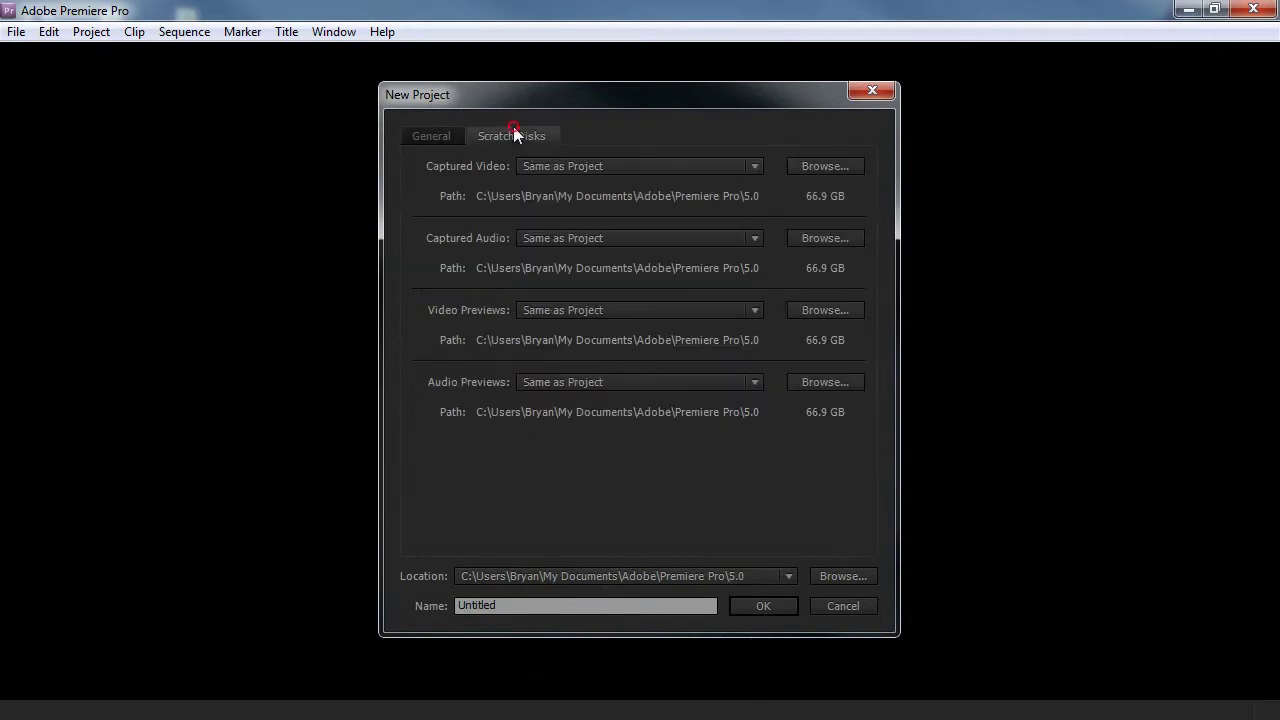
pyautogui.click(449, 135)
pyautogui.click(760, 606)
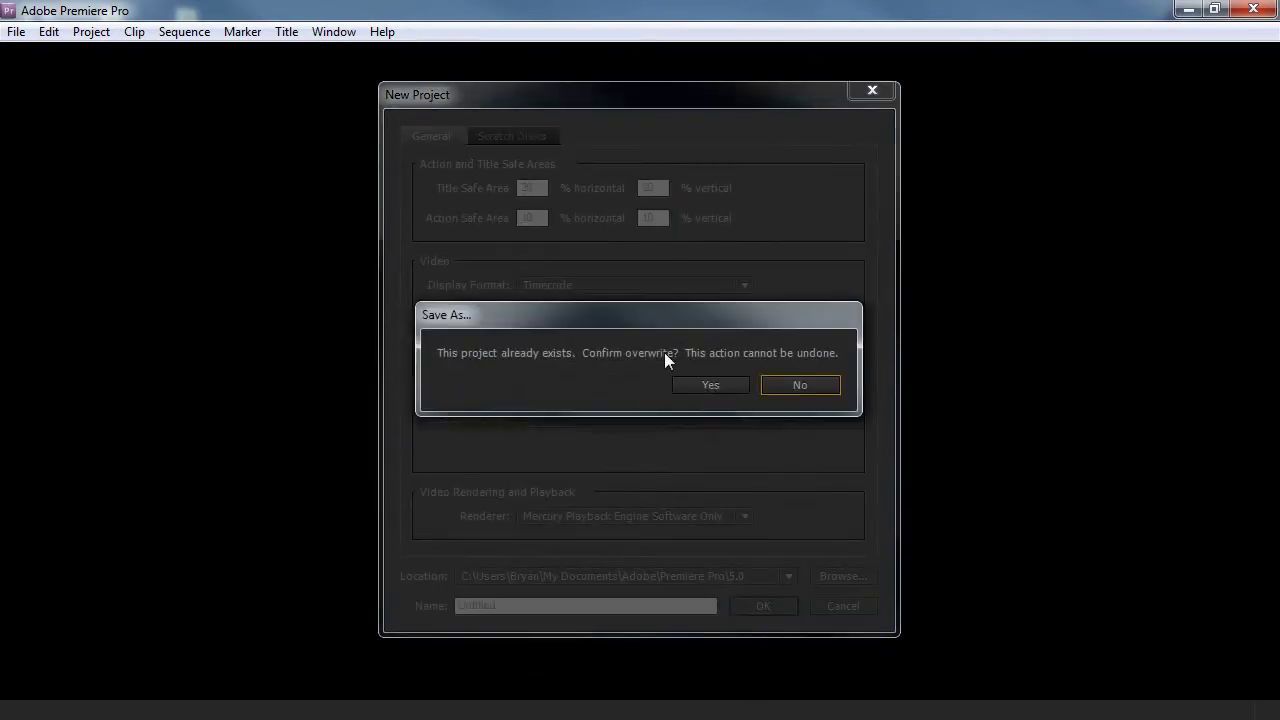
pyautogui.click(716, 388)
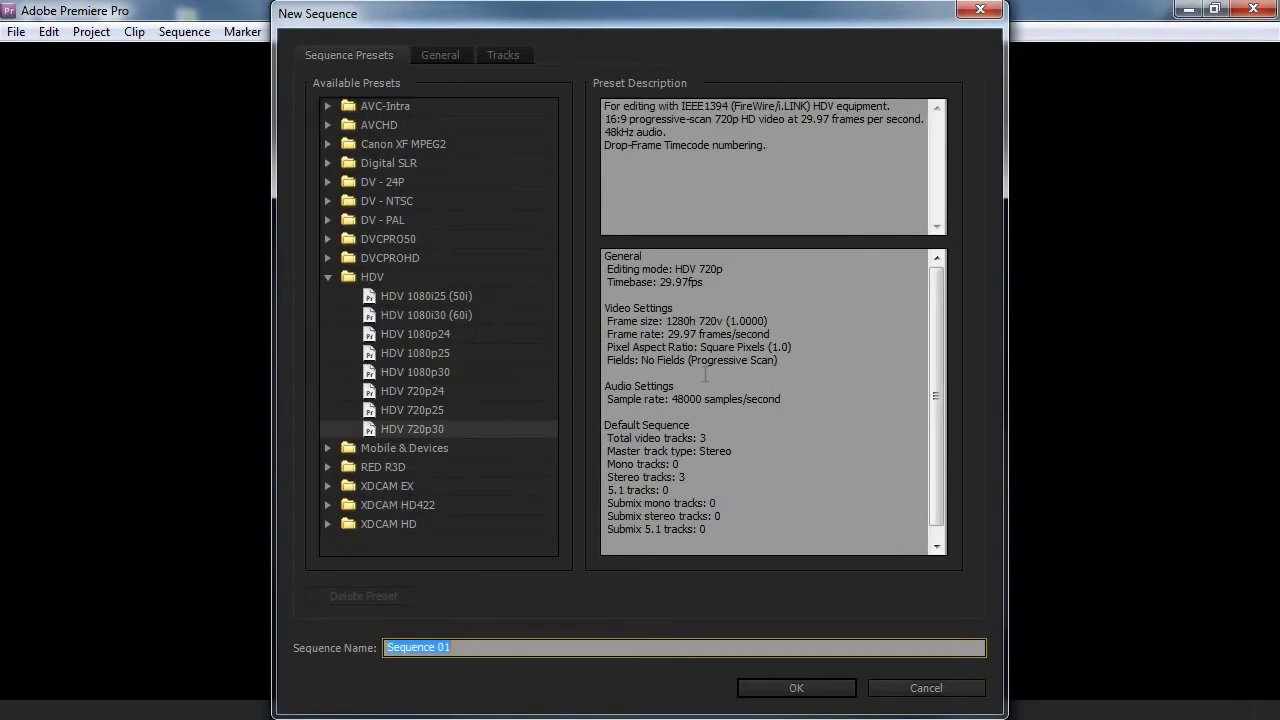
# - Browse the HDV preset group, comparing the 720p30 and 1080p24 preset details
pyautogui.click(347, 279)
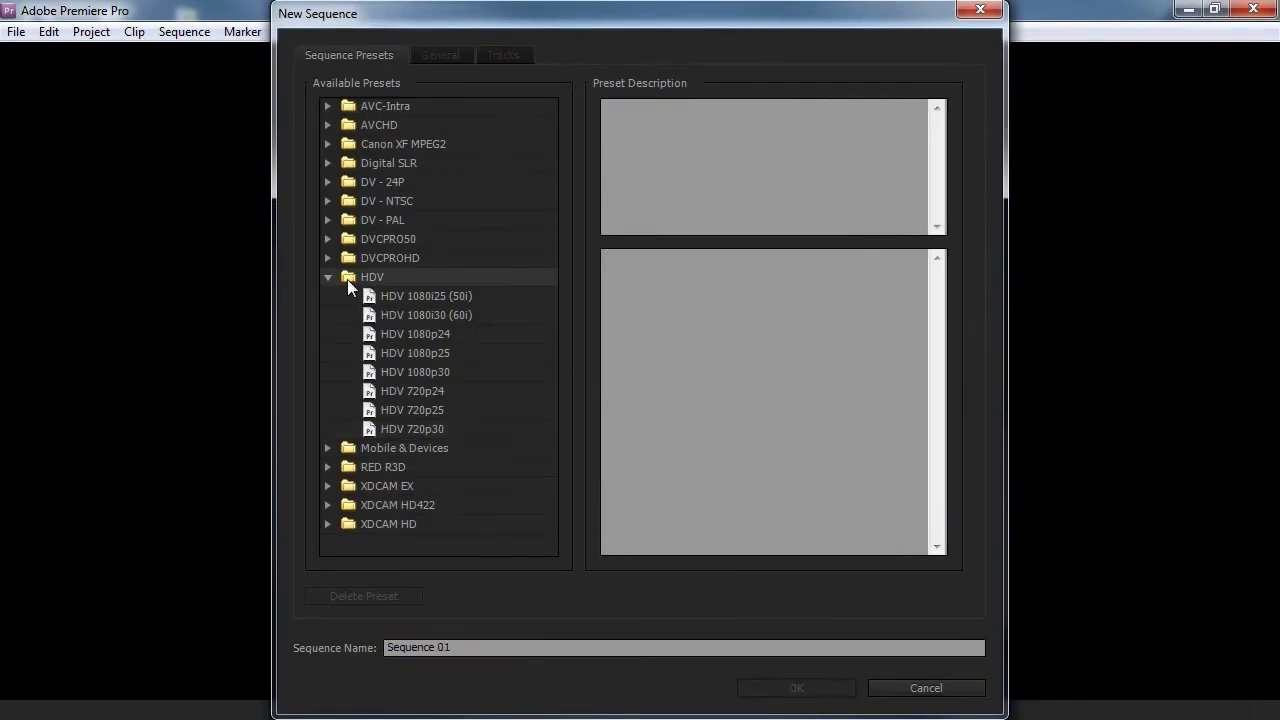
pyautogui.click(378, 430)
pyautogui.click(352, 339)
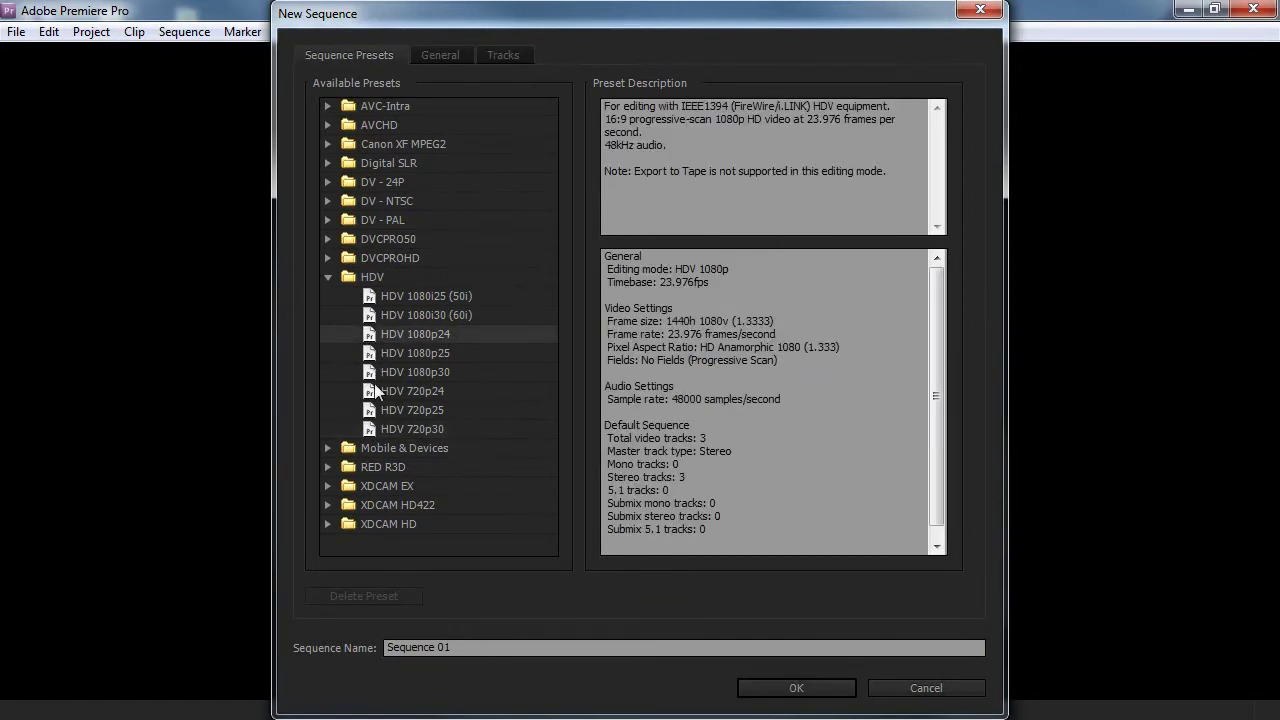
pyautogui.click(376, 430)
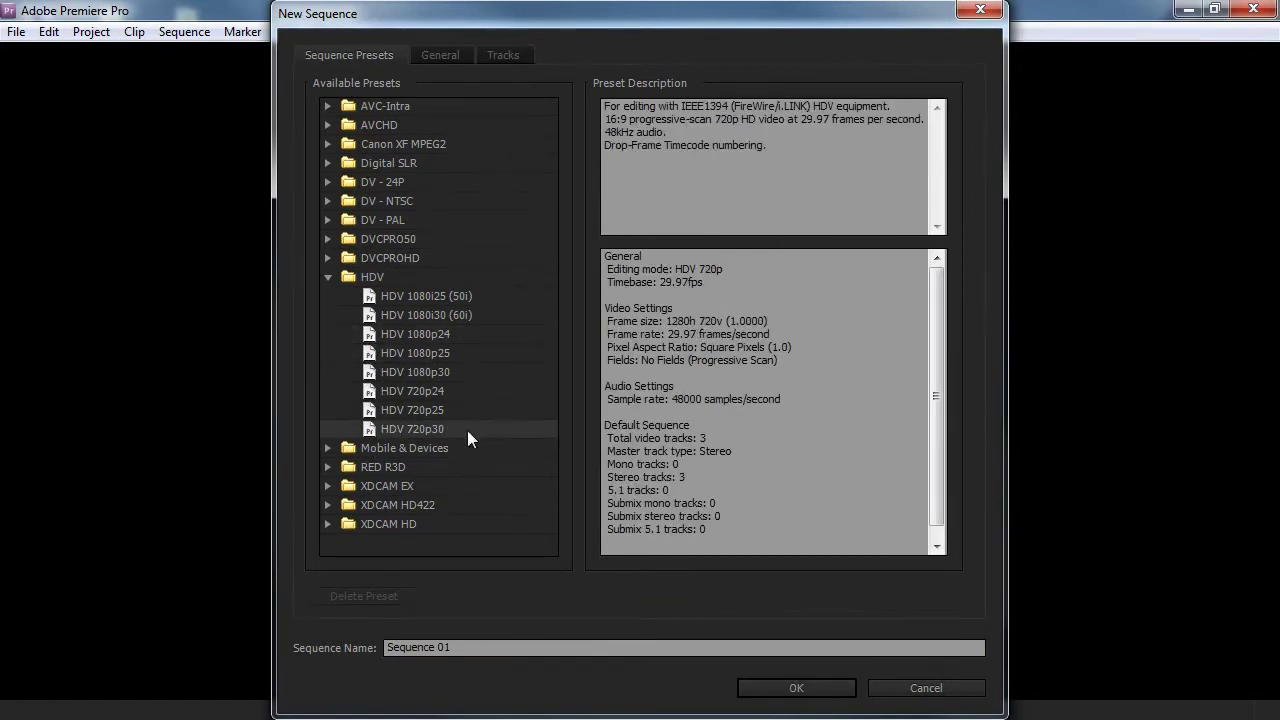
pyautogui.click(386, 201)
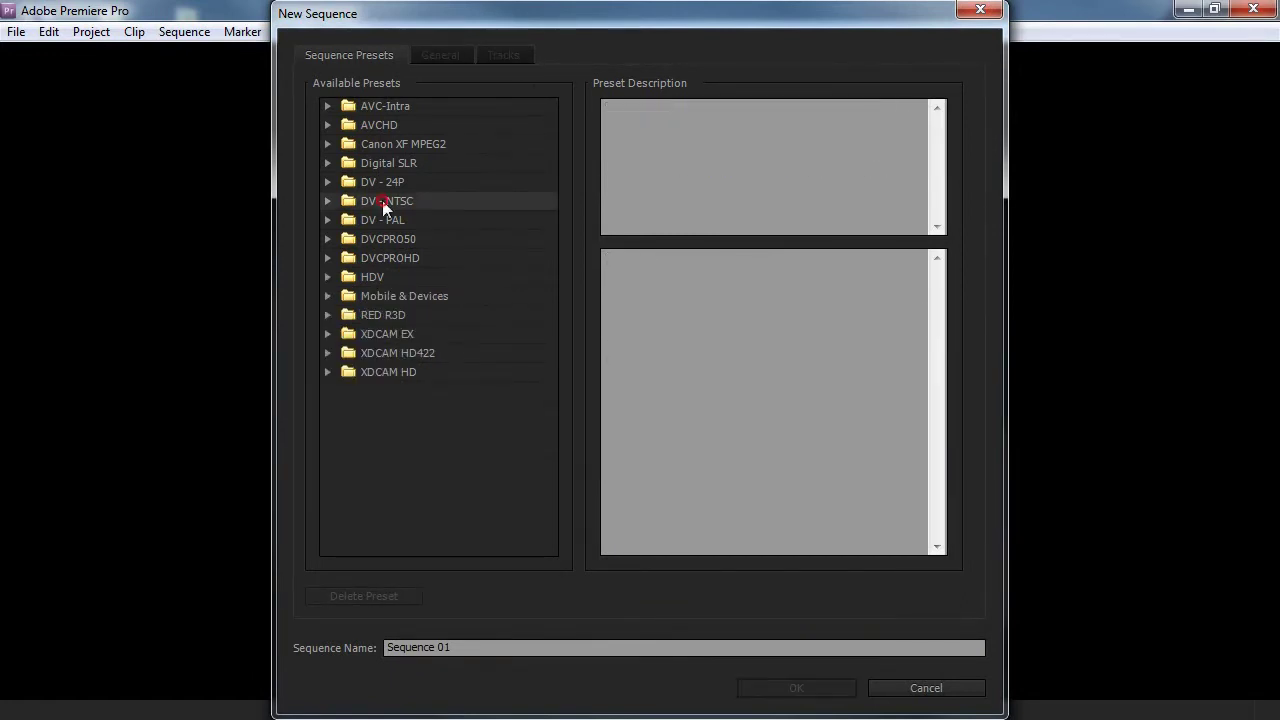
# - Choose the DV - NTSC Widescreen 48kHz preset at 48000 Hz, keeping the name Sequence 01
pyautogui.click(330, 201)
pyautogui.click(429, 278)
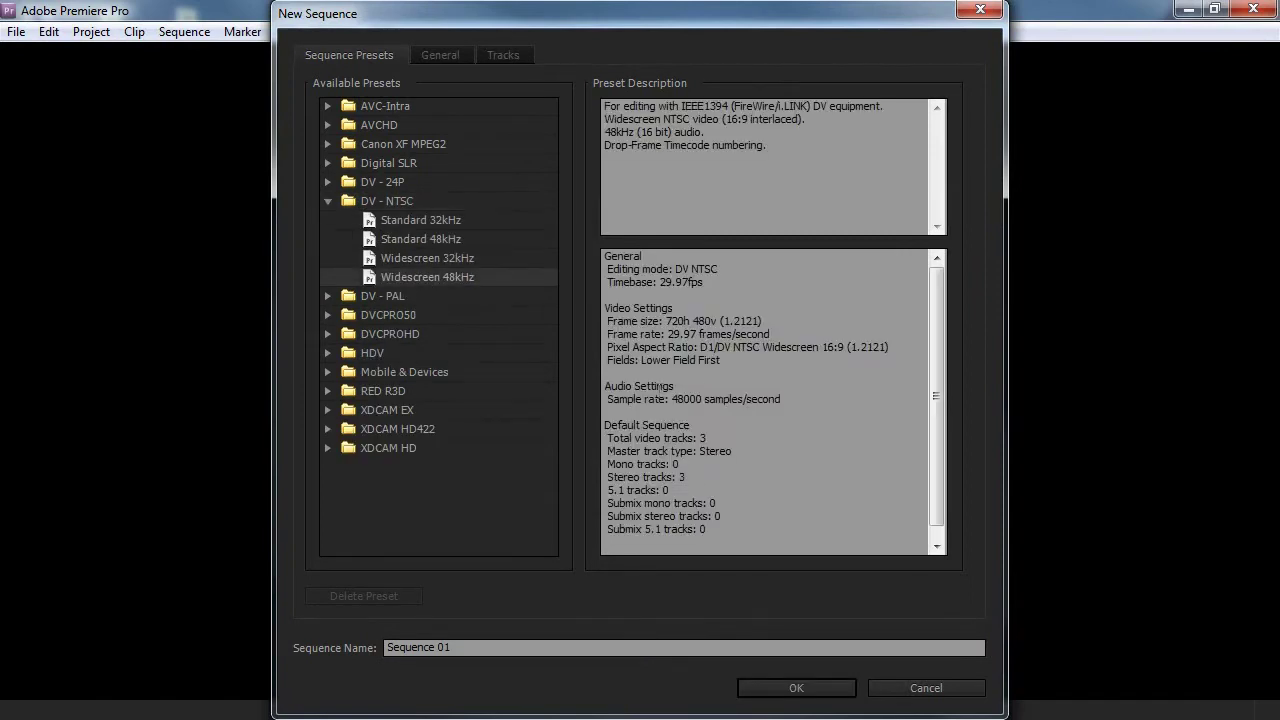
pyautogui.moveTo(672, 406); pyautogui.dragTo(630, 399)
pyautogui.click(795, 399)
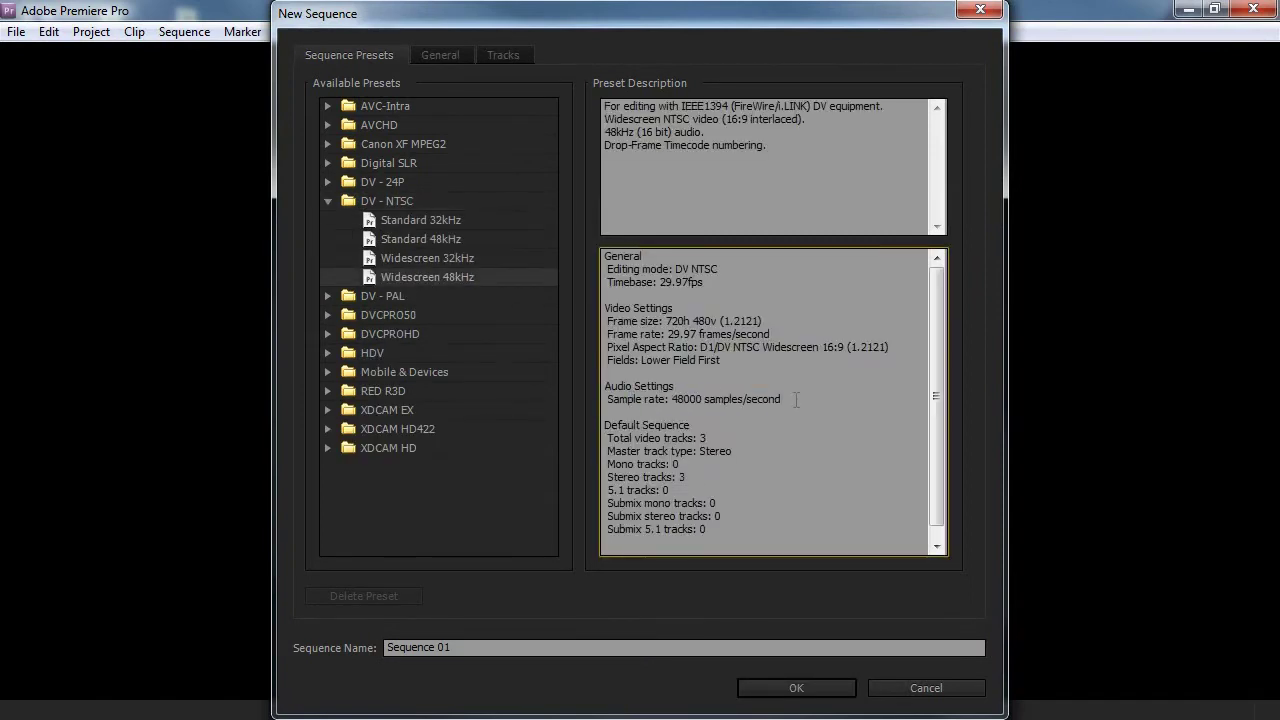
pyautogui.moveTo(795, 399); pyautogui.dragTo(637, 399)
pyautogui.click(851, 400)
pyautogui.moveTo(491, 647); pyautogui.dragTo(287, 647)
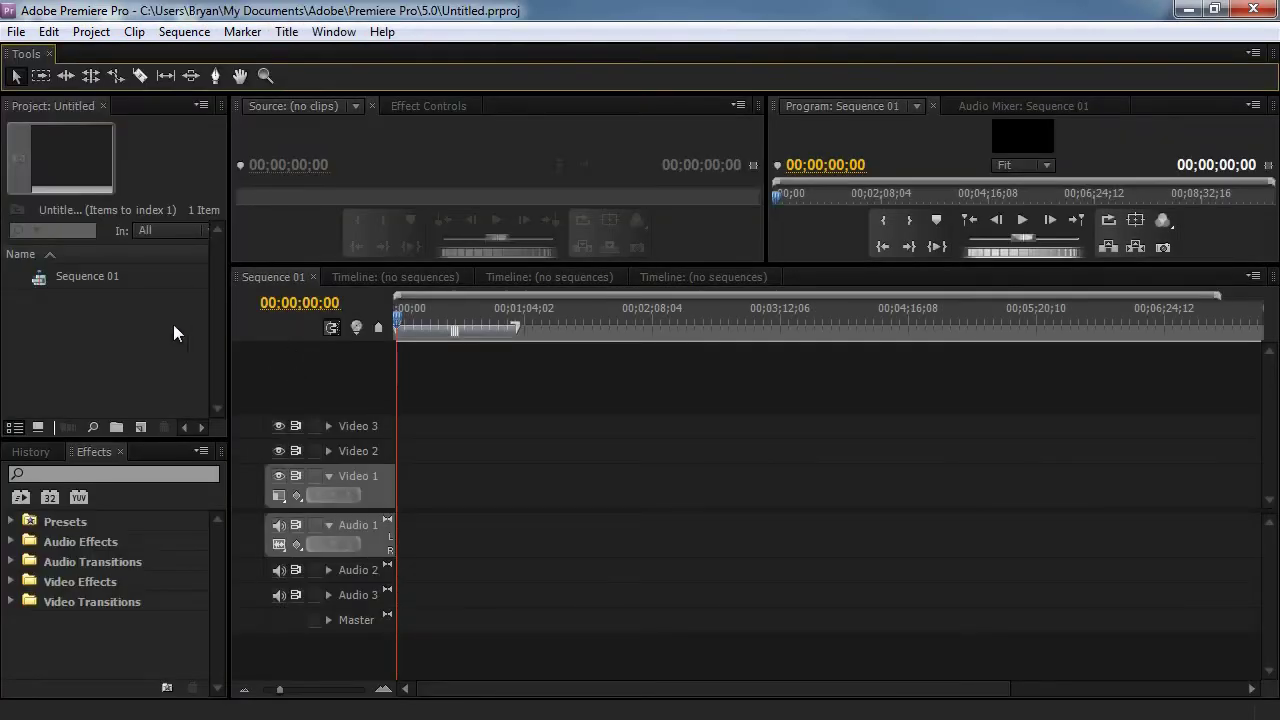
# - In the import dialog, browse to the Music\Red\End of Silence folder
pyautogui.doubleClick(55, 362)
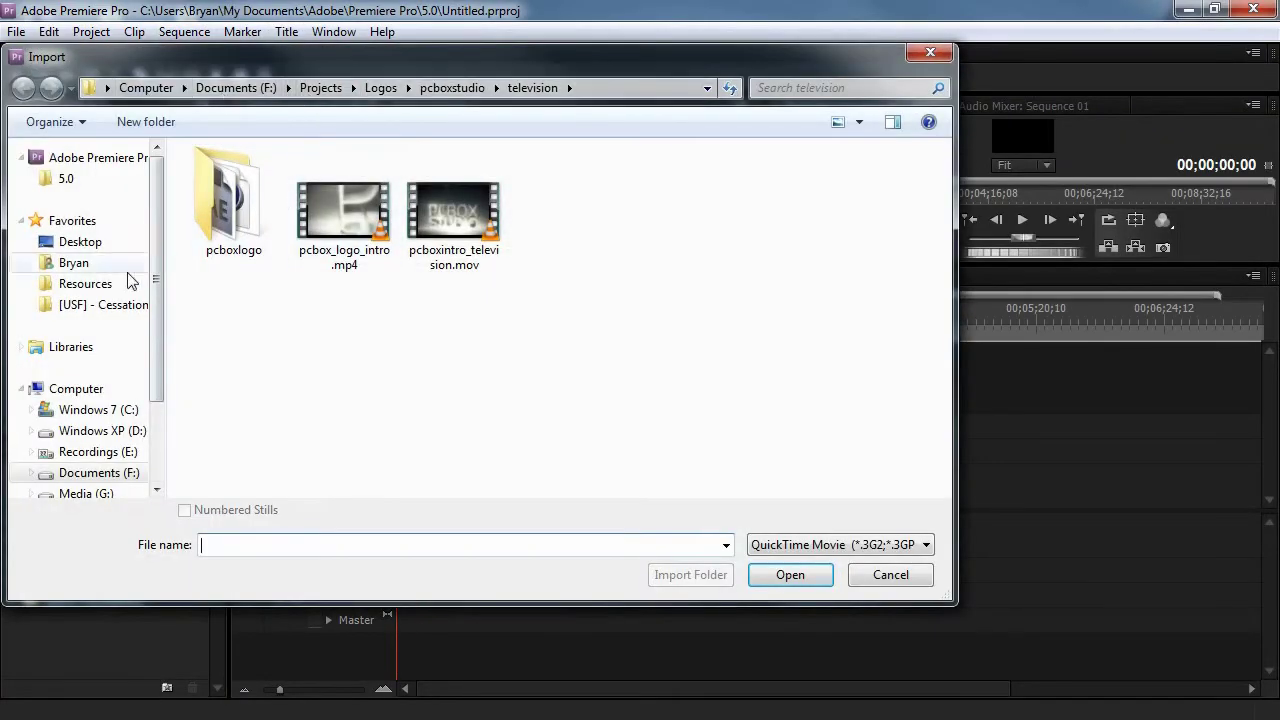
pyautogui.scroll(-3, 128, 281)
pyautogui.click(140, 358)
pyautogui.doubleClick(320, 337)
pyautogui.scroll(-9, 316, 338)
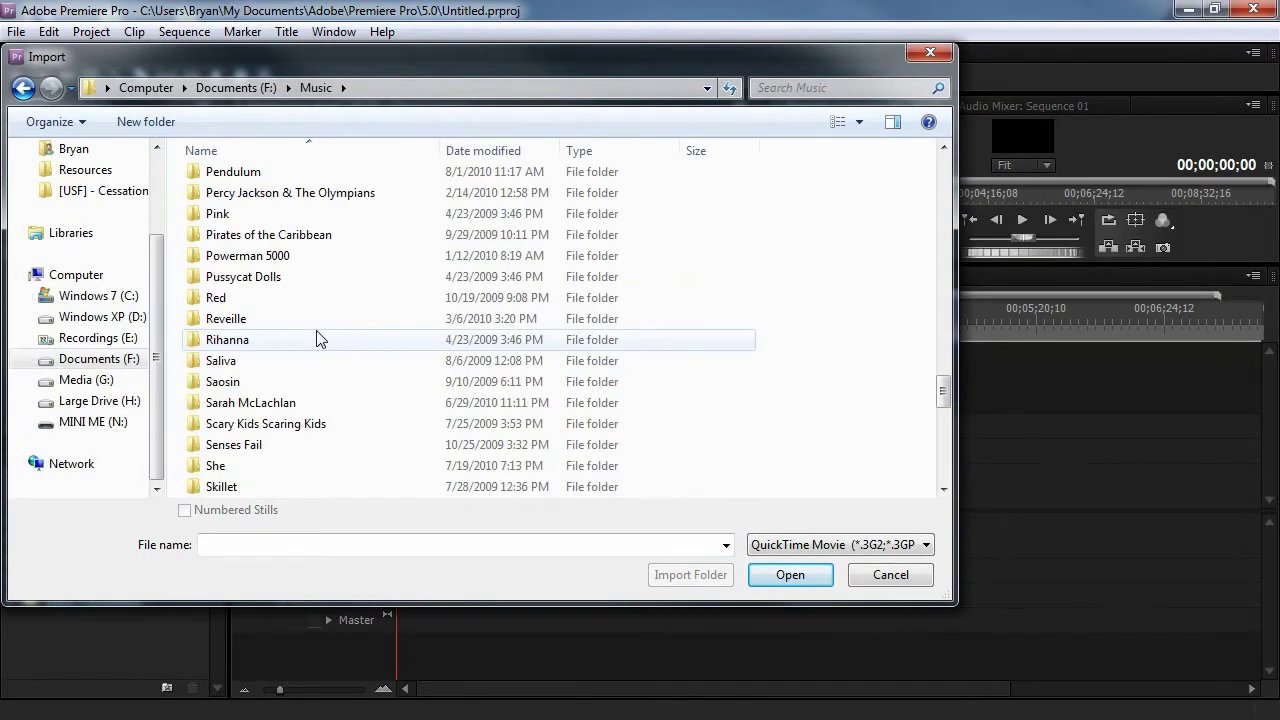
pyautogui.scroll(1, 316, 339)
pyautogui.scroll(-2, 312, 330)
pyautogui.doubleClick(275, 236)
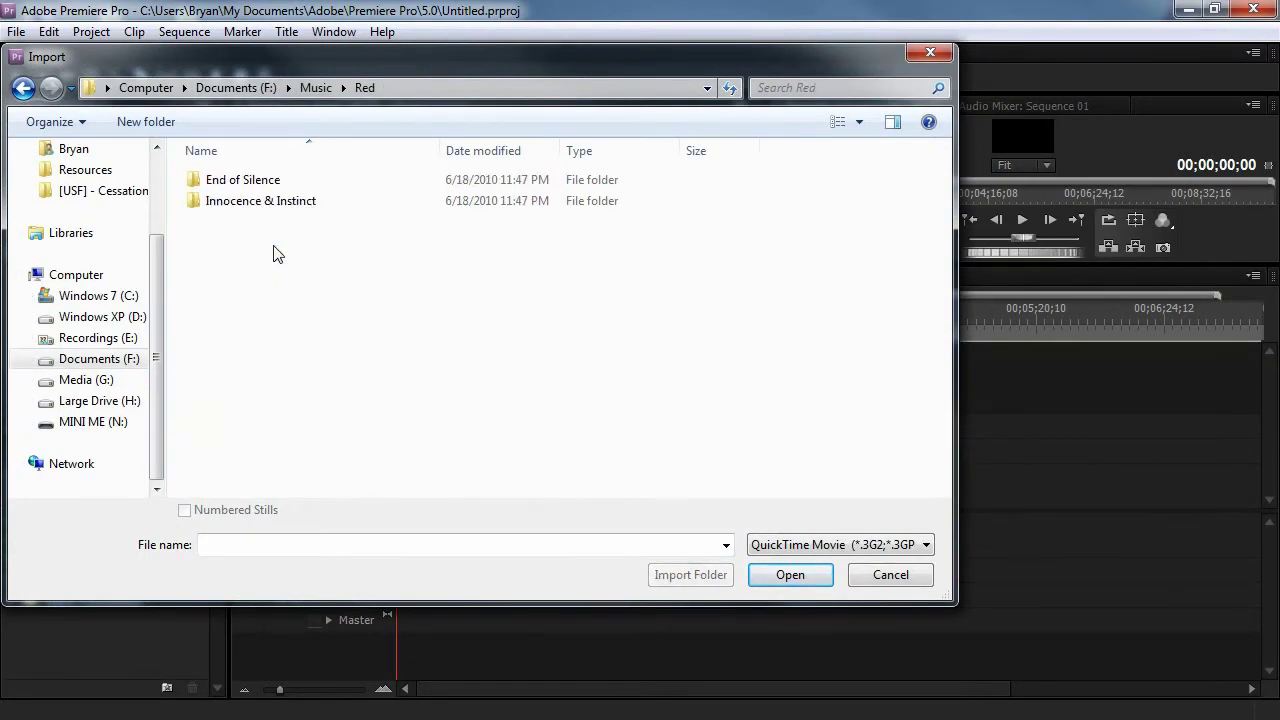
pyautogui.doubleClick(313, 190)
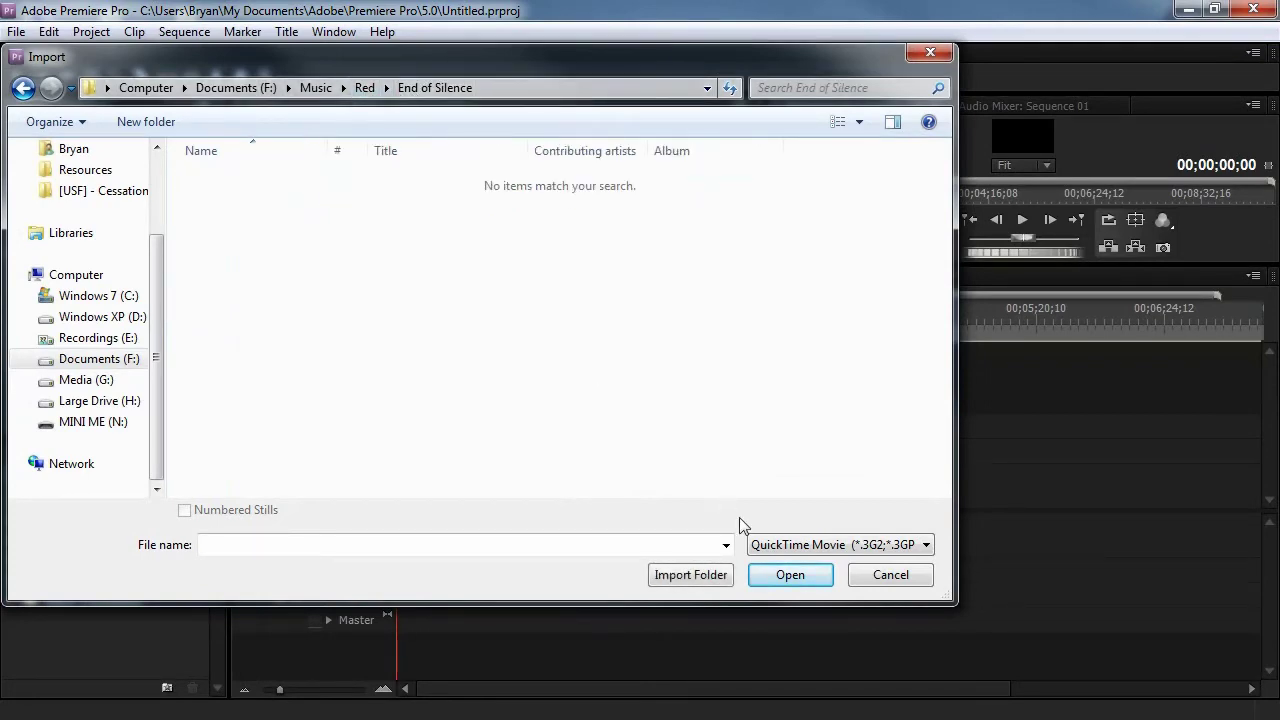
# - Show All Supported Media and import 02 - Breathe Into Me.mp3
pyautogui.click(768, 544)
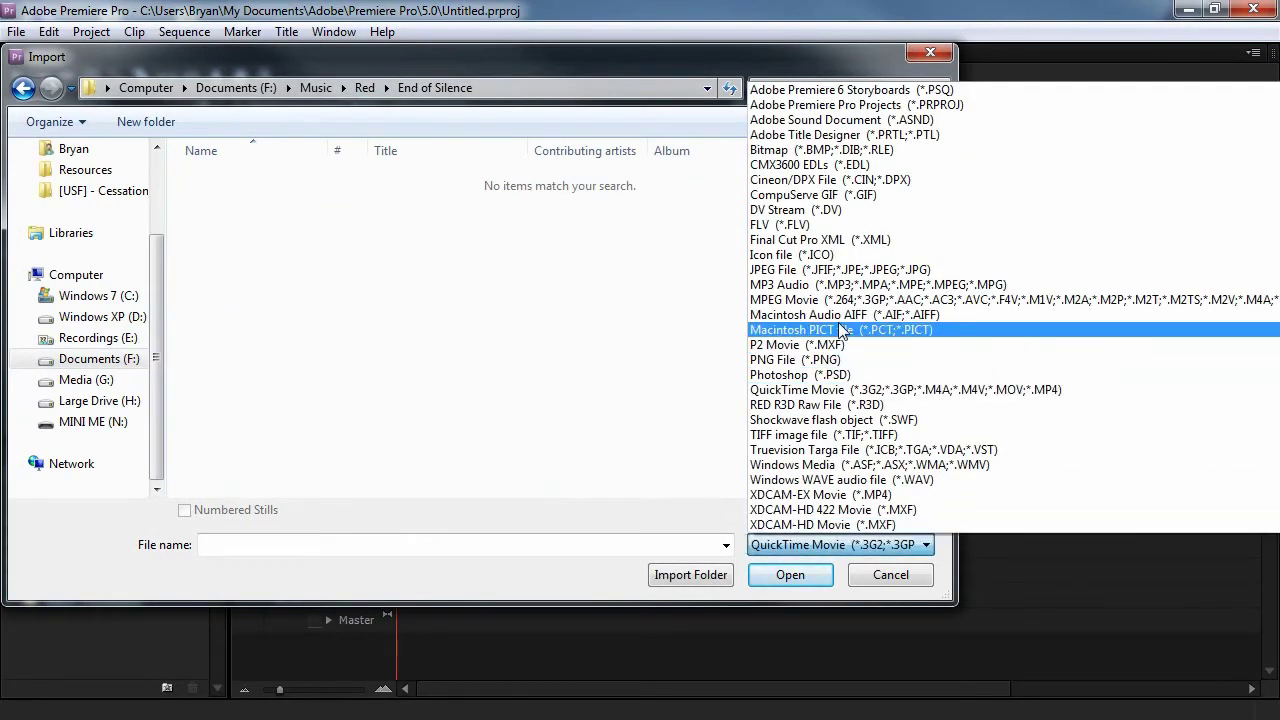
pyautogui.scroll(3, 909, 63)
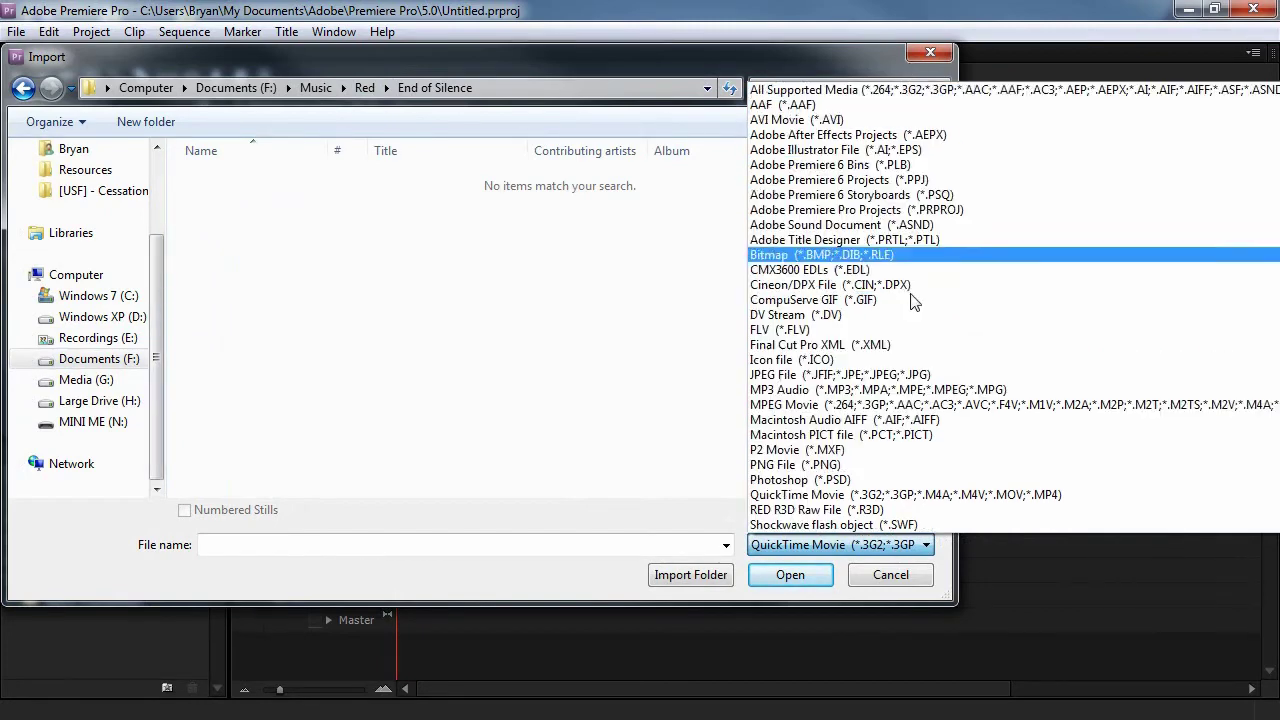
pyautogui.click(825, 89)
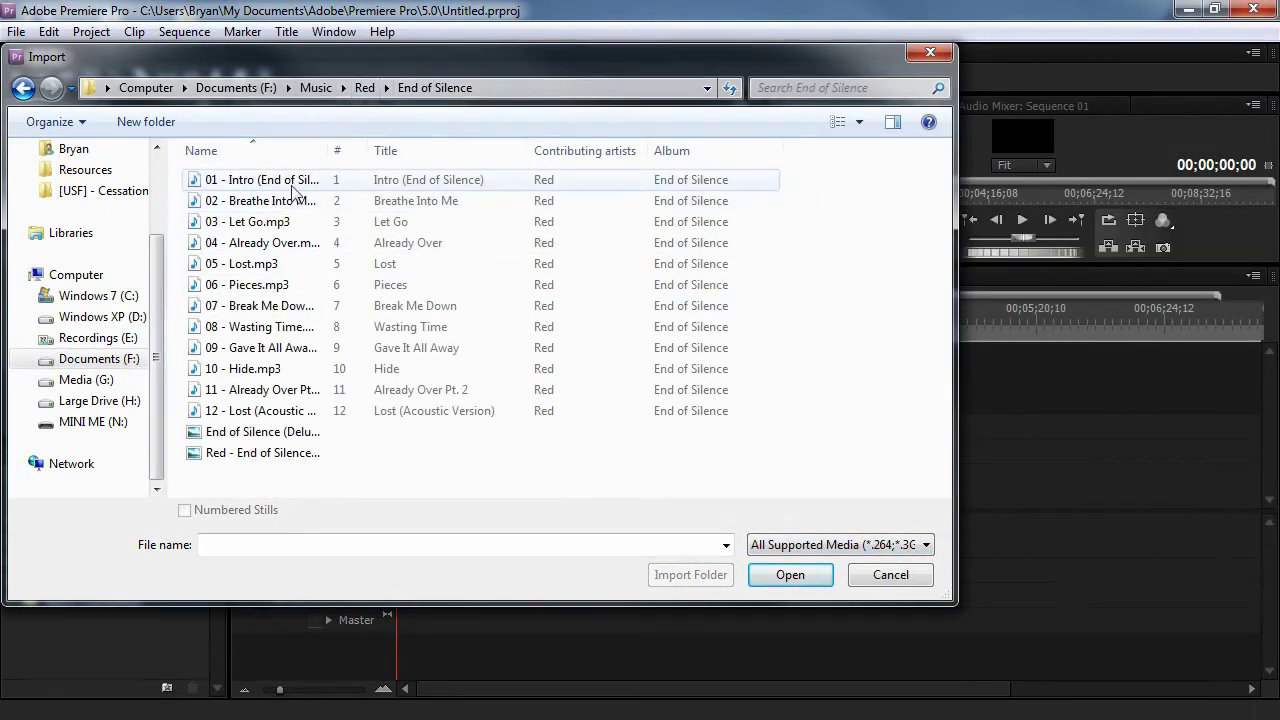
pyautogui.doubleClick(289, 202)
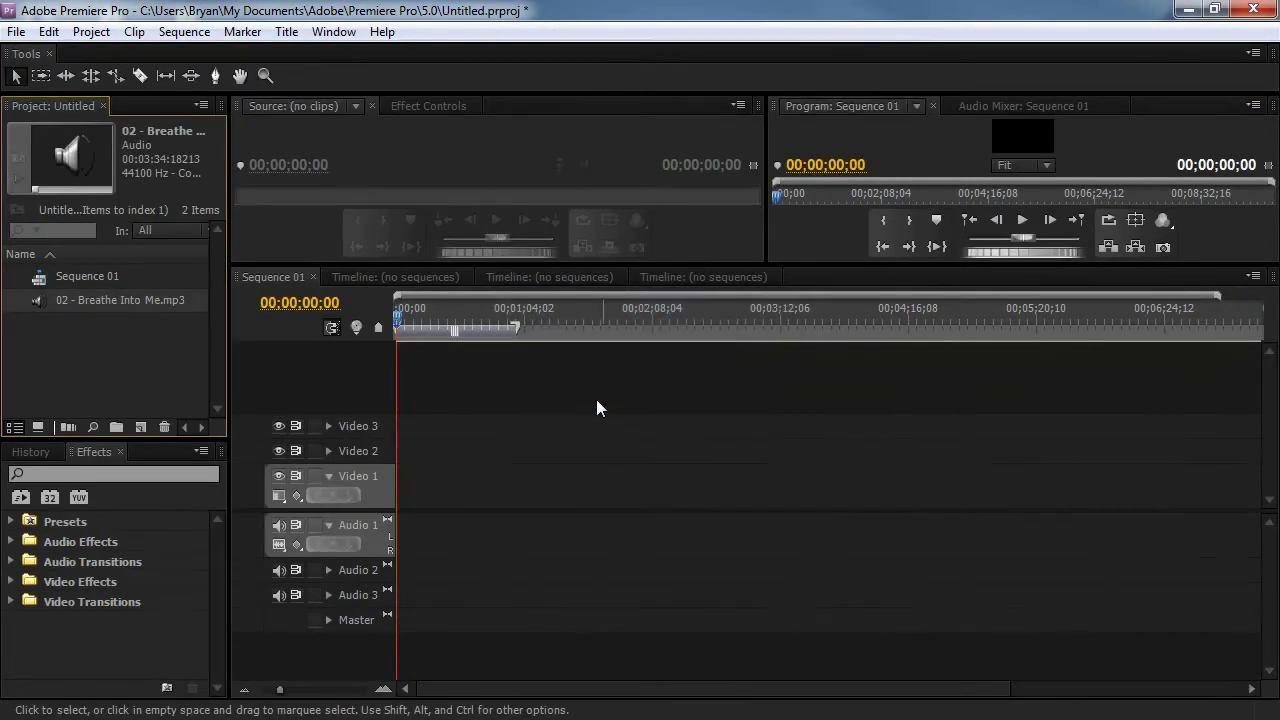
# - Enlarge the monitor panels and shrink the timeline area
pyautogui.click(851, 109)
pyautogui.click(771, 104)
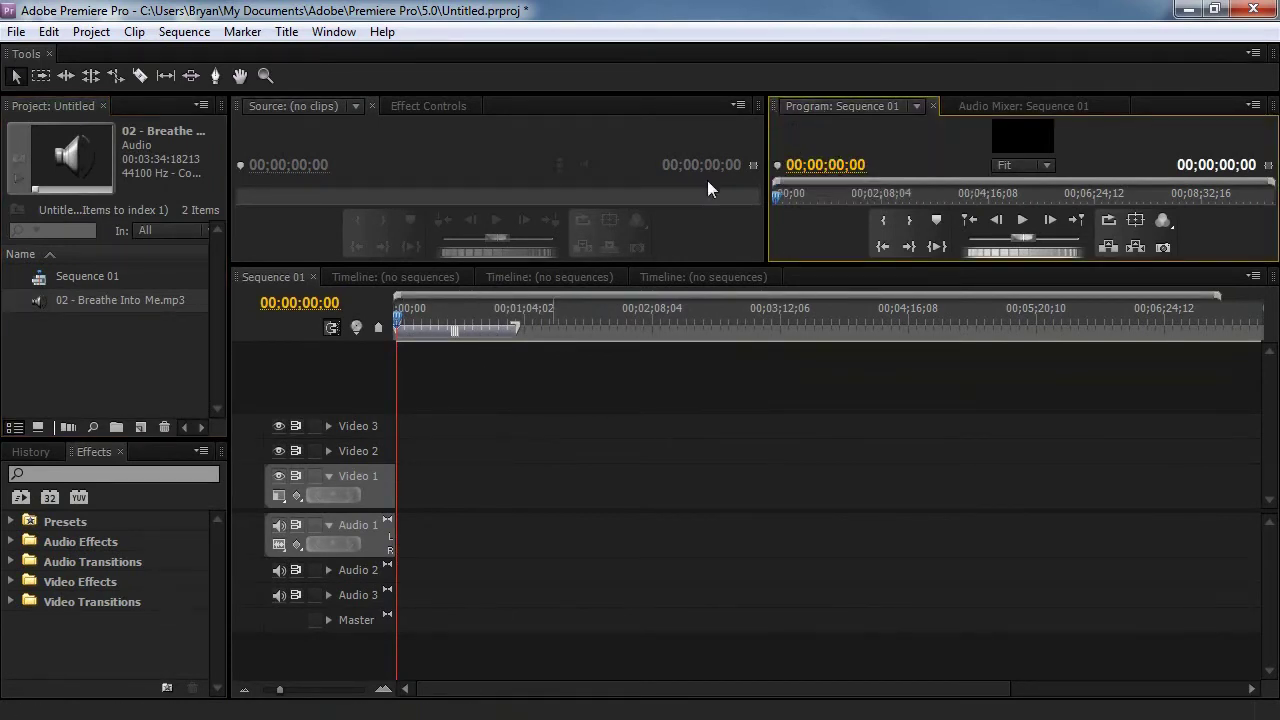
pyautogui.moveTo(548, 265); pyautogui.dragTo(537, 364)
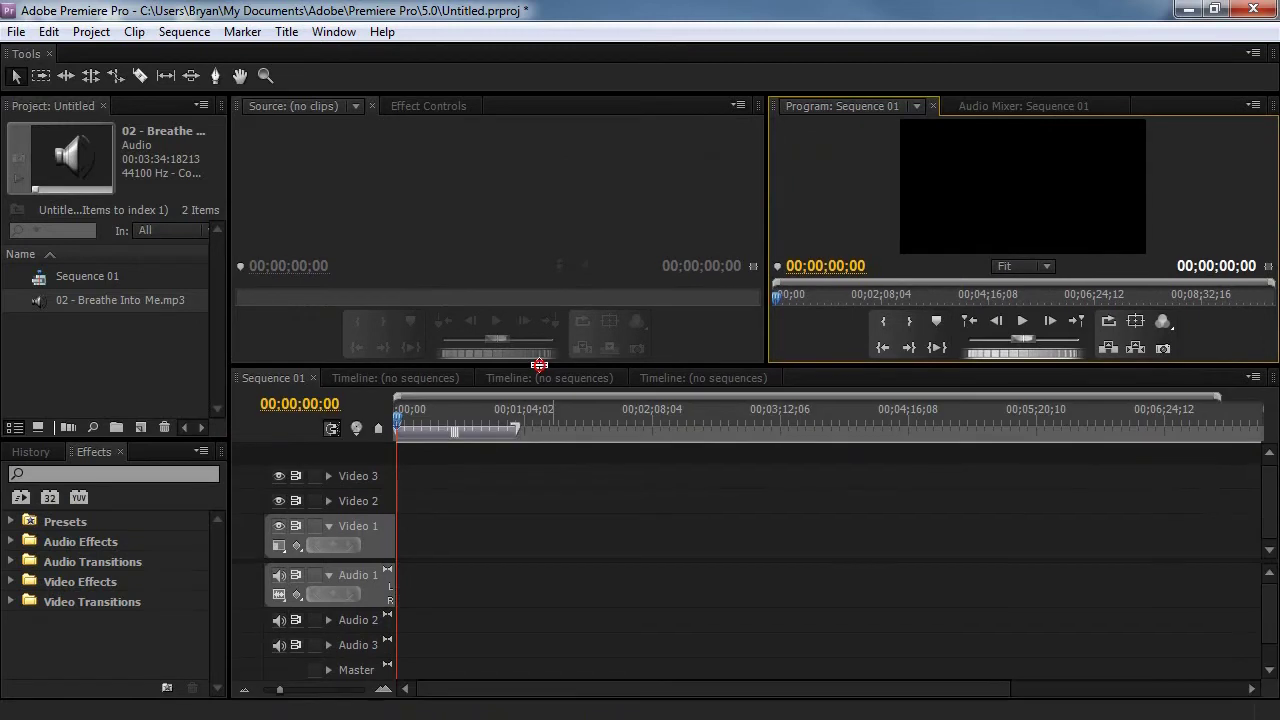
pyautogui.click(416, 226)
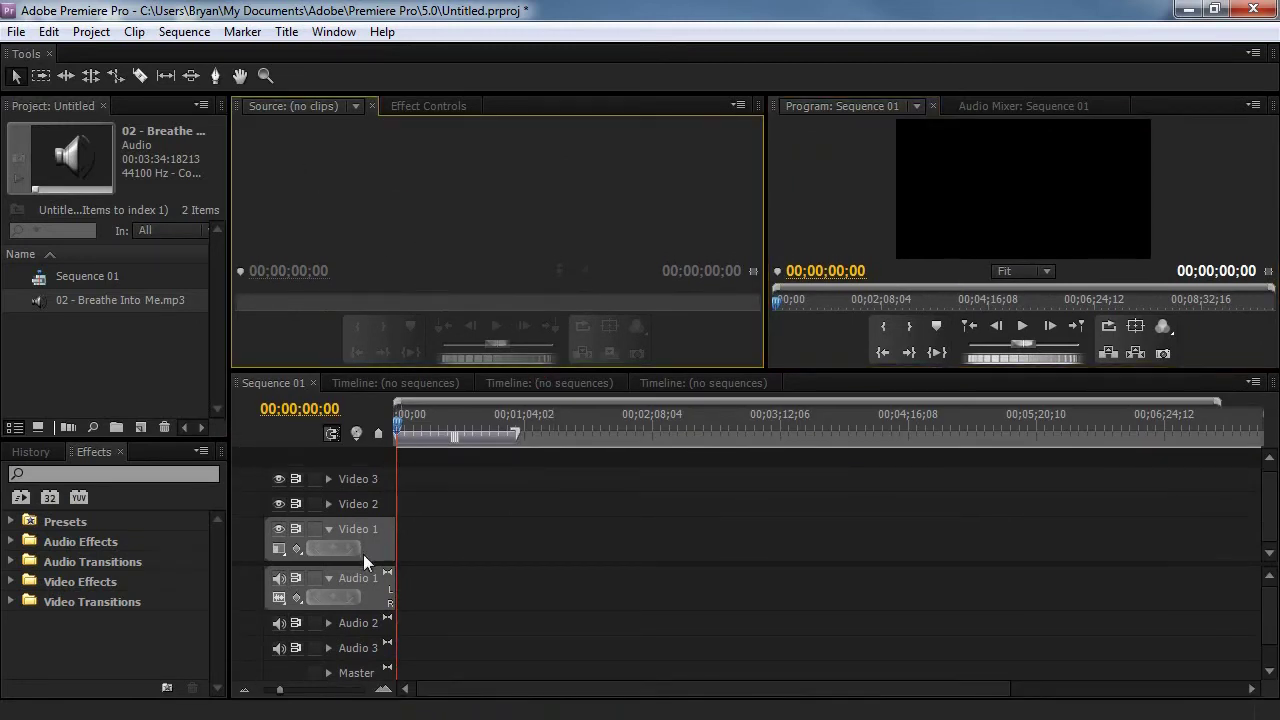
# - Make the Audio 1 track much taller and load 02 - Breathe Into Me.mp3 in the Source monitor
pyautogui.moveTo(361, 563); pyautogui.dragTo(370, 489)
pyautogui.moveTo(368, 533); pyautogui.dragTo(346, 643)
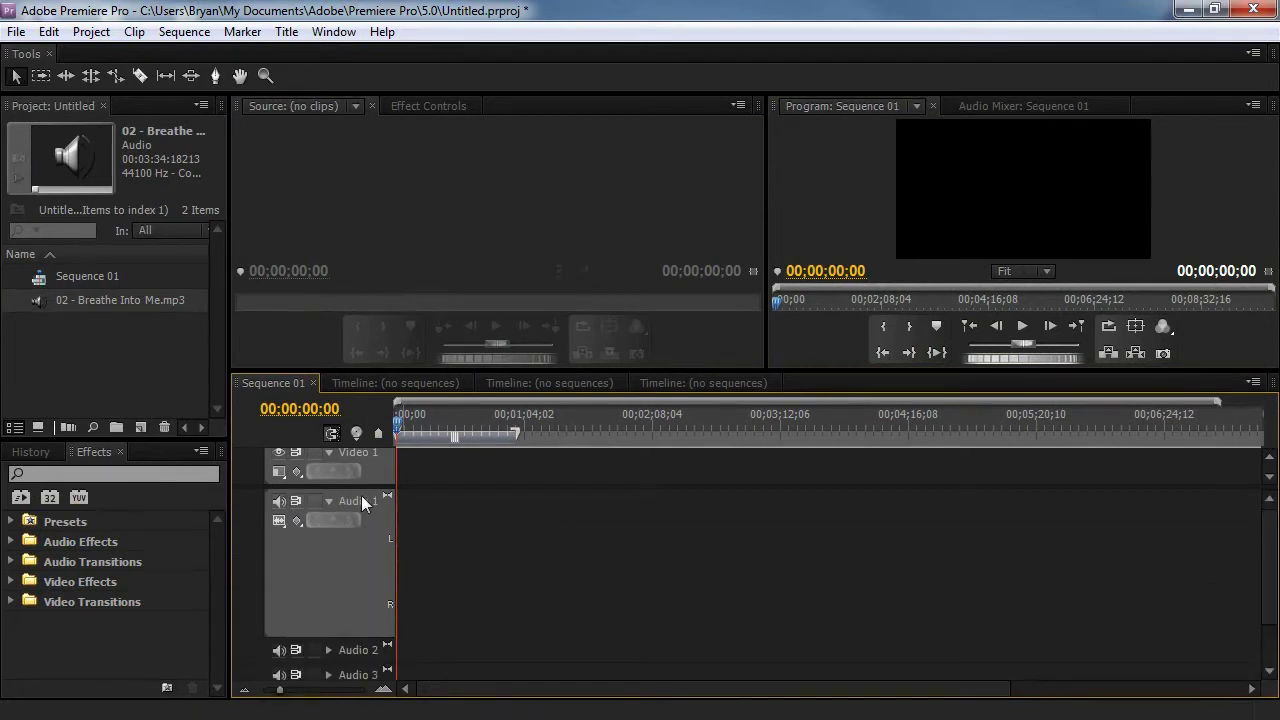
pyautogui.moveTo(361, 492); pyautogui.dragTo(365, 469)
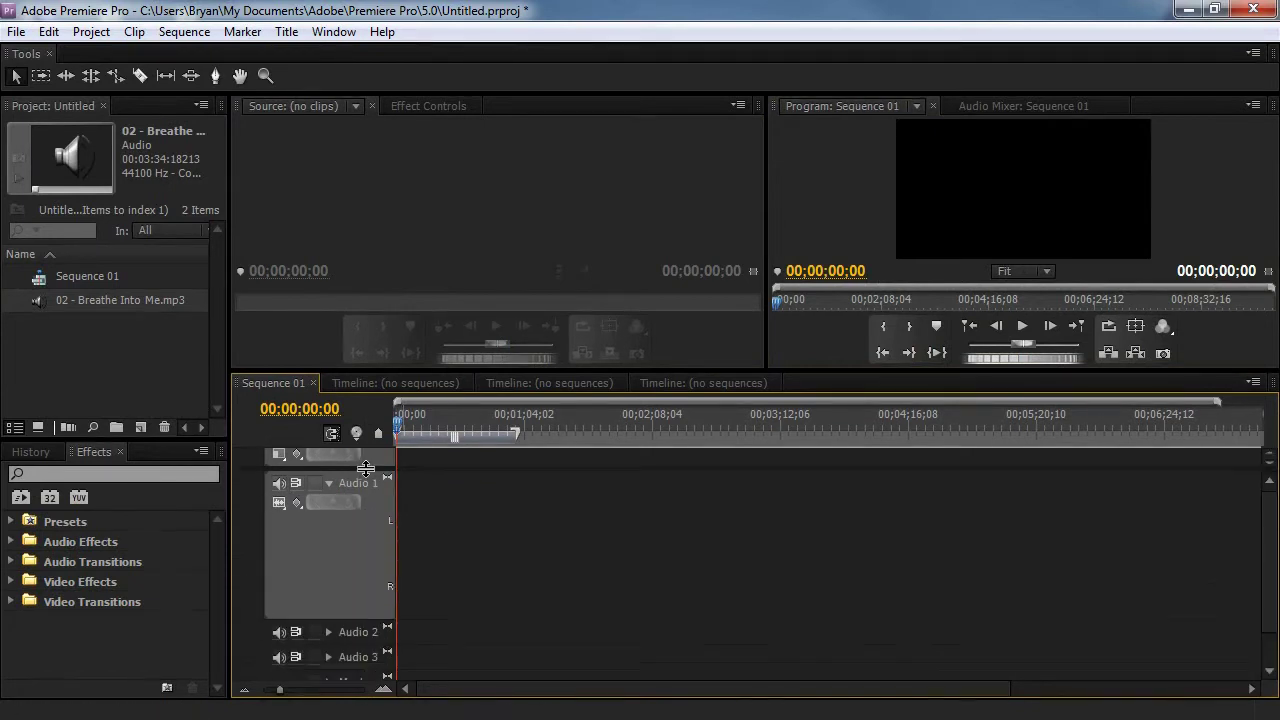
pyautogui.click(44, 303)
pyautogui.doubleClick(41, 303)
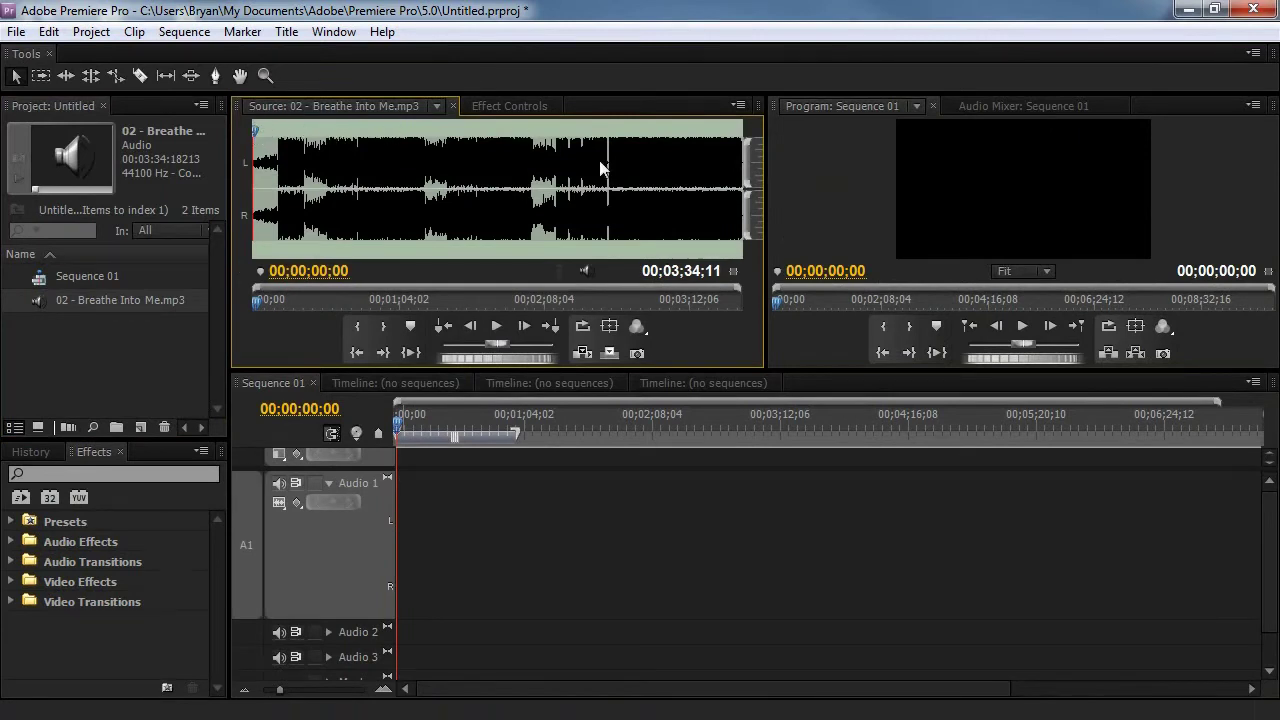
# - Check the Program monitor and Audio Mixer panels, returning to the Program preview
pyautogui.click(730, 516)
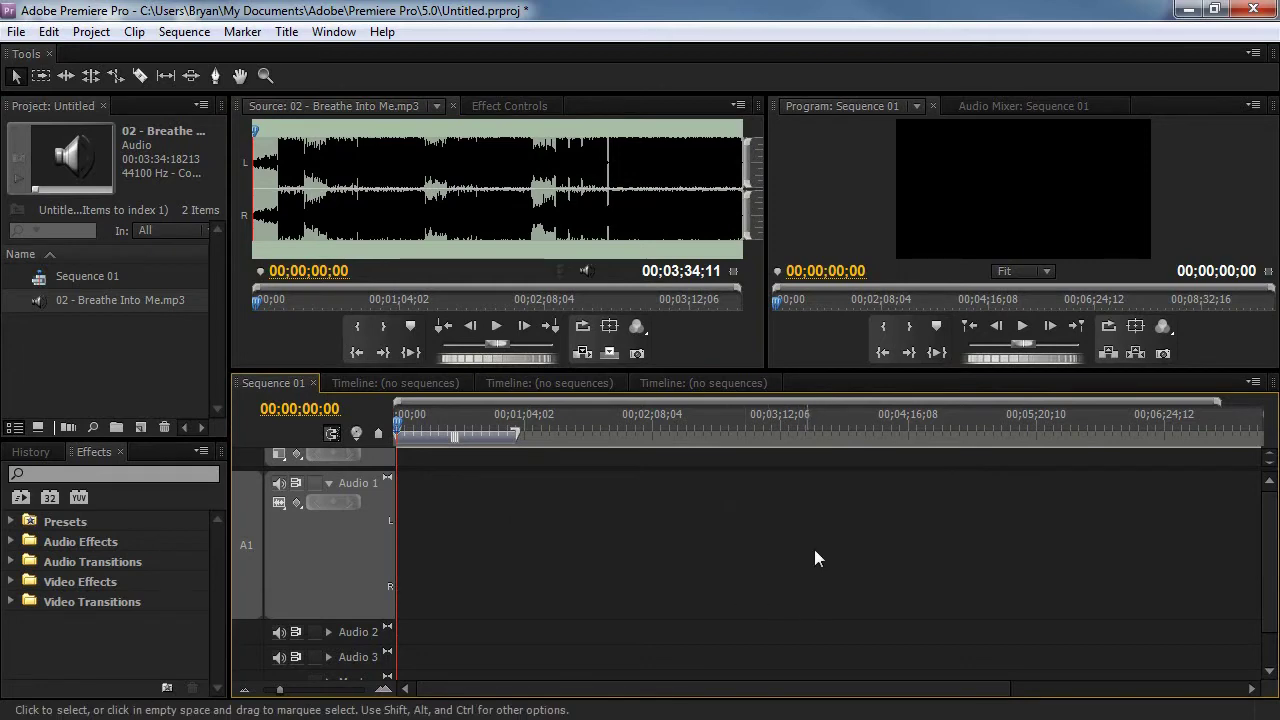
pyautogui.click(845, 195)
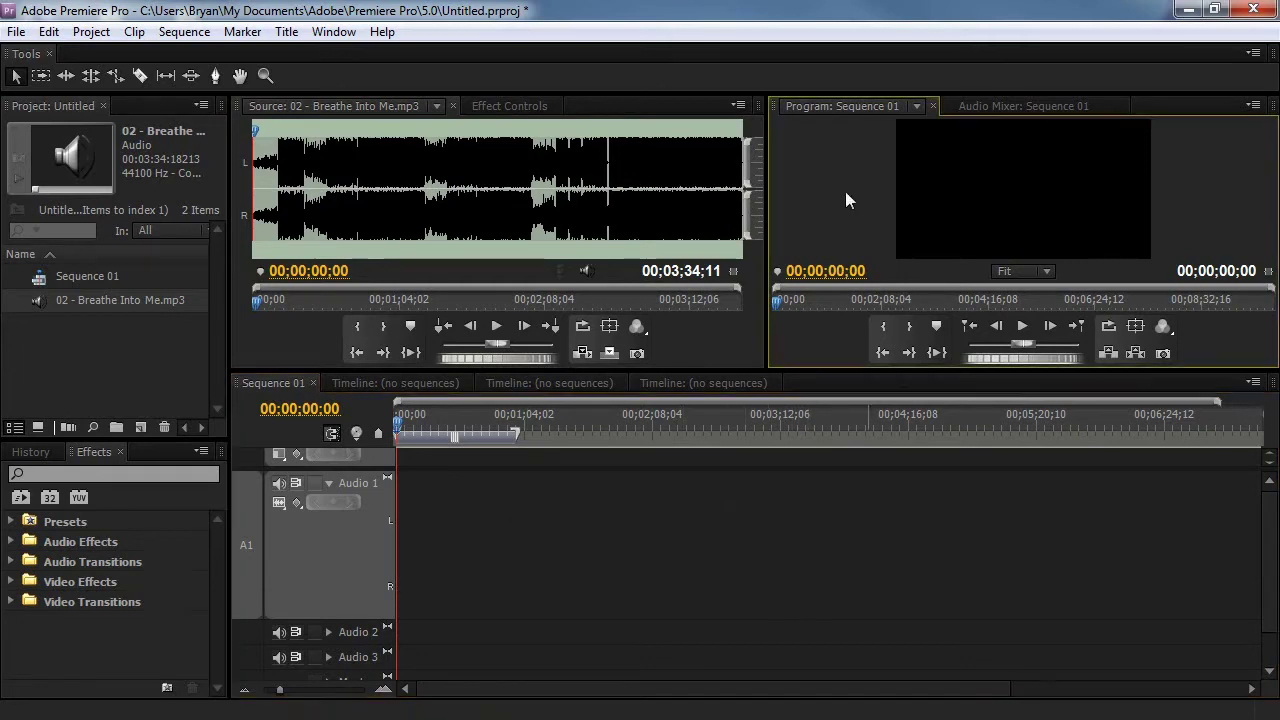
pyautogui.click(863, 105)
pyautogui.click(1020, 107)
pyautogui.click(835, 106)
# - Place 02 - Breathe Into Me.mp3 on Audio 1 at 00;00;00;00 and heighten the track slightly
pyautogui.click(178, 347)
pyautogui.moveTo(178, 347); pyautogui.dragTo(815, 523)
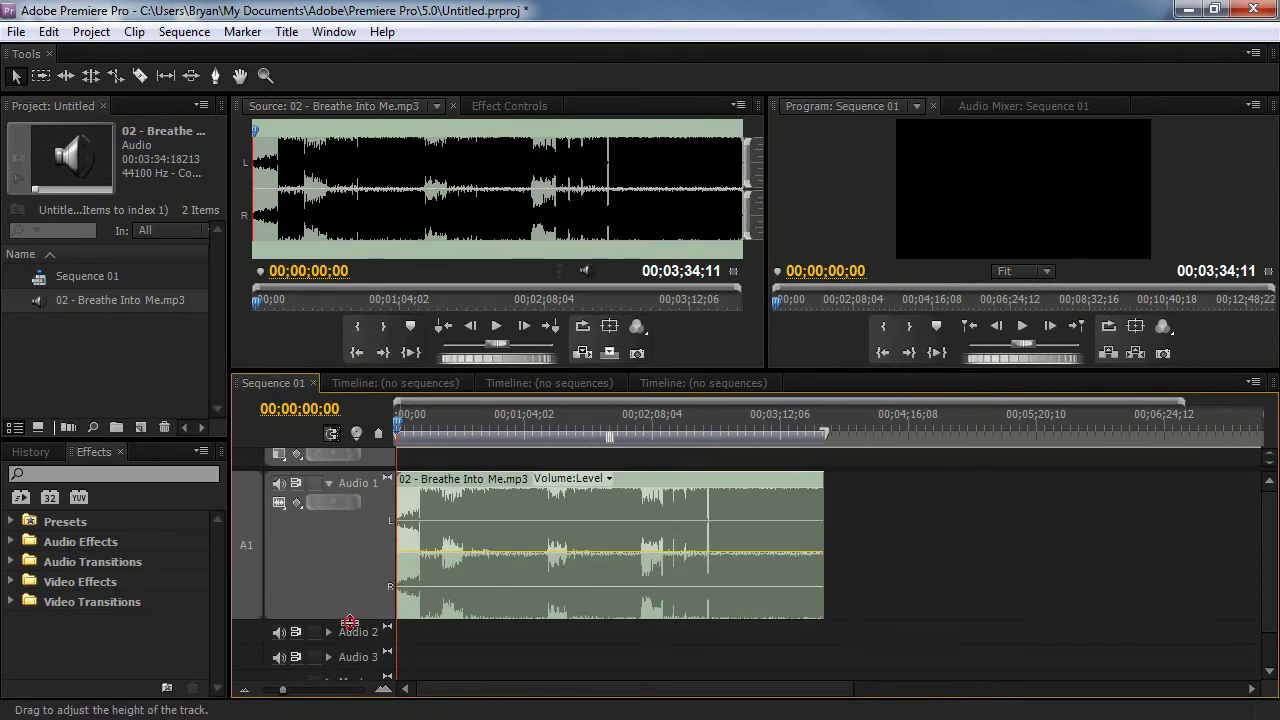
pyautogui.moveTo(350, 620); pyautogui.dragTo(352, 630)
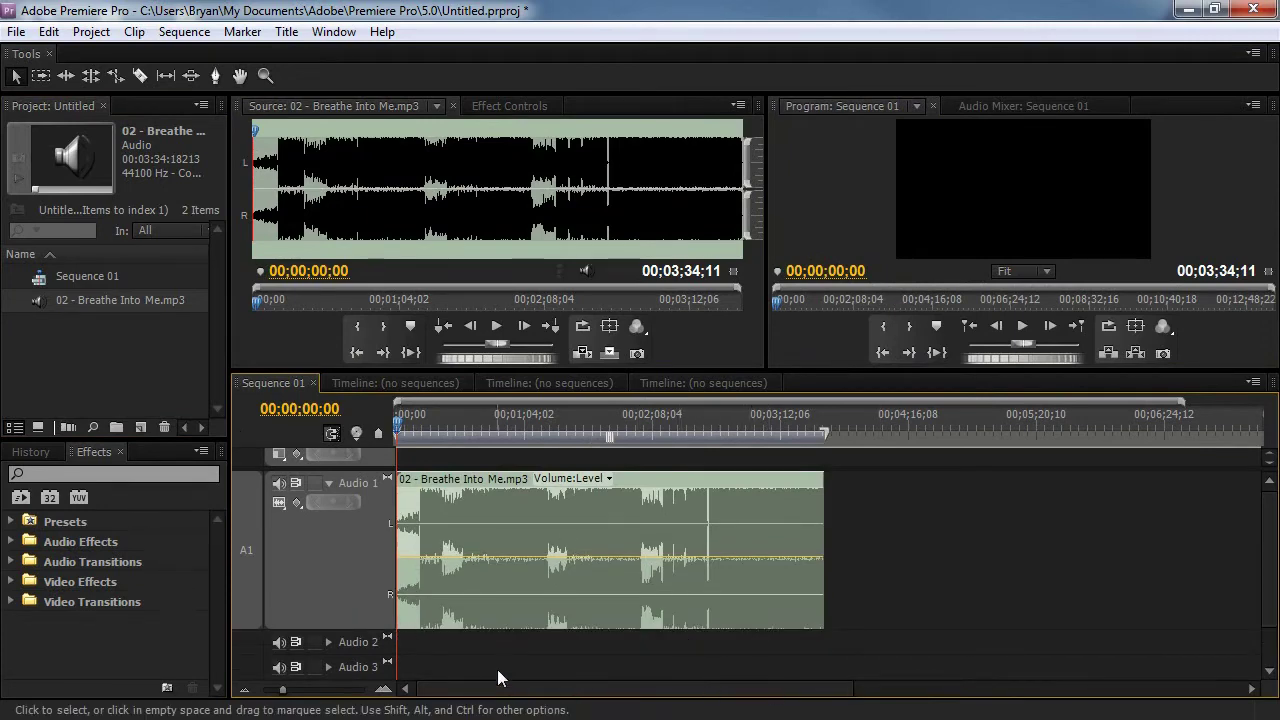
# - Zoom, scrub and play through the song, parking the playhead on the 00;00;46;11 quiet dip
pyautogui.press('=')
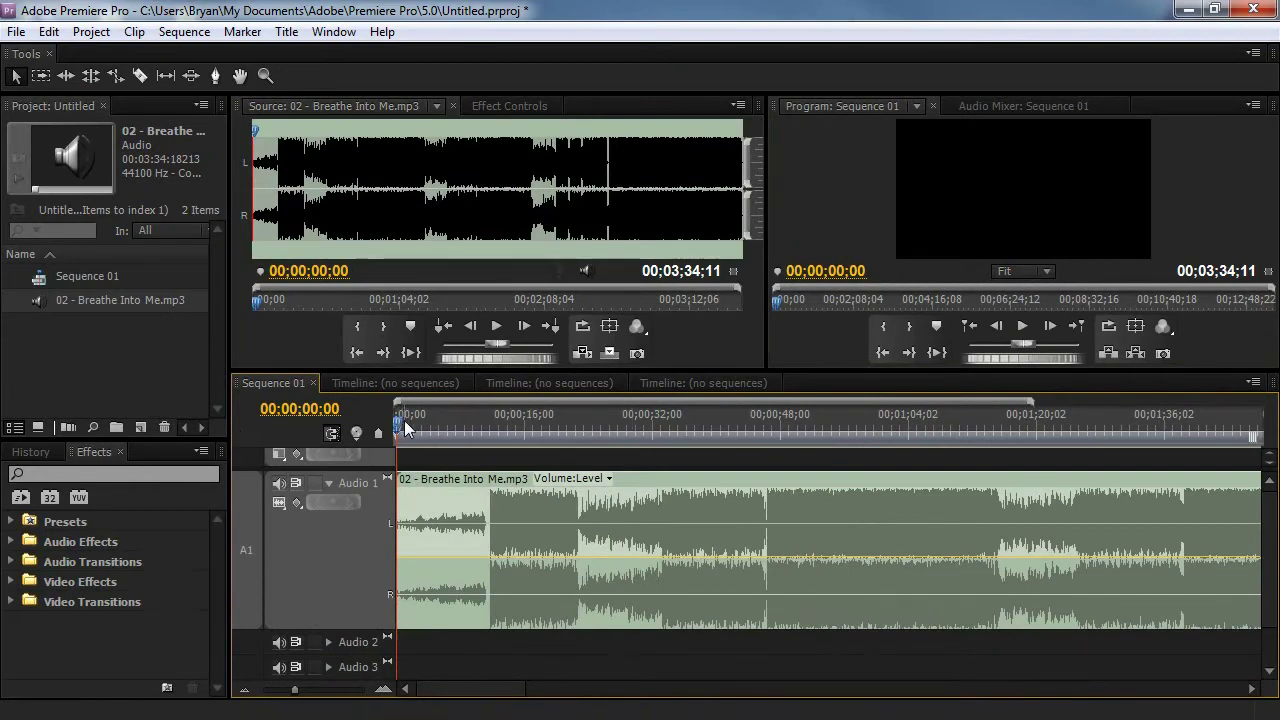
pyautogui.moveTo(401, 428); pyautogui.dragTo(579, 434)
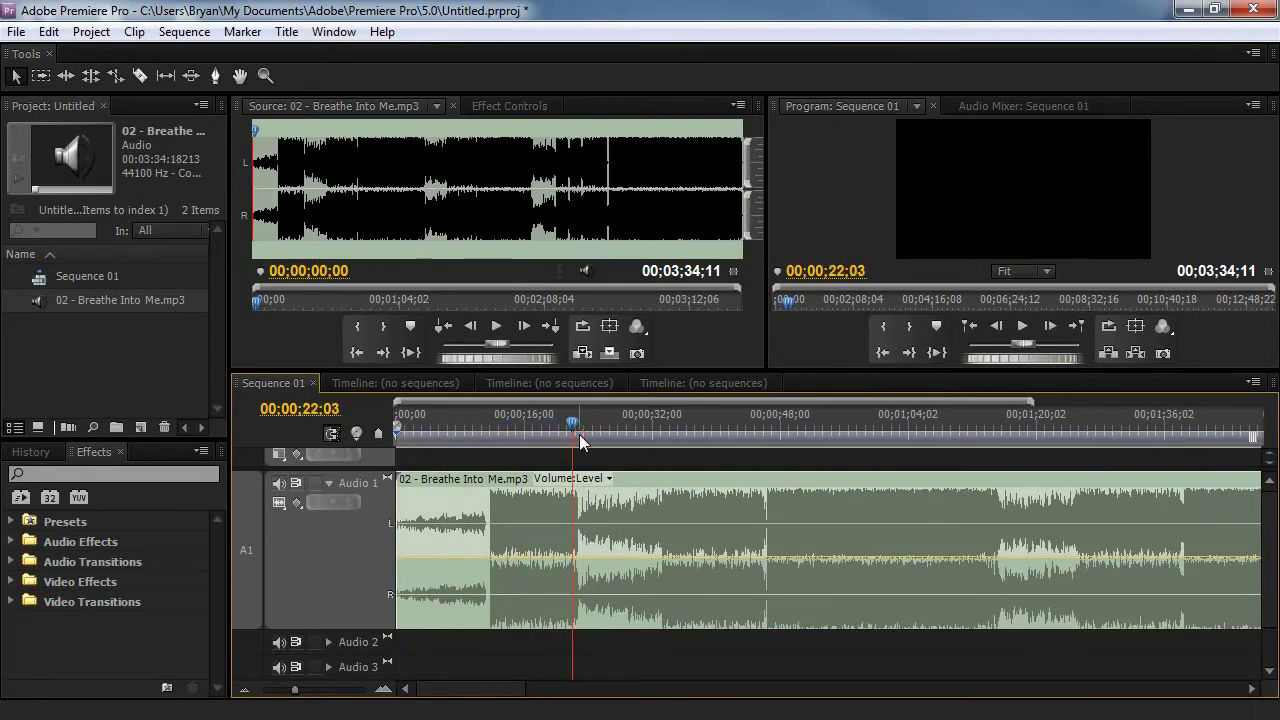
pyautogui.press('space')
pyautogui.press('space')
pyautogui.moveTo(600, 428); pyautogui.dragTo(766, 428)
pyautogui.press('=')
pyautogui.press('-')
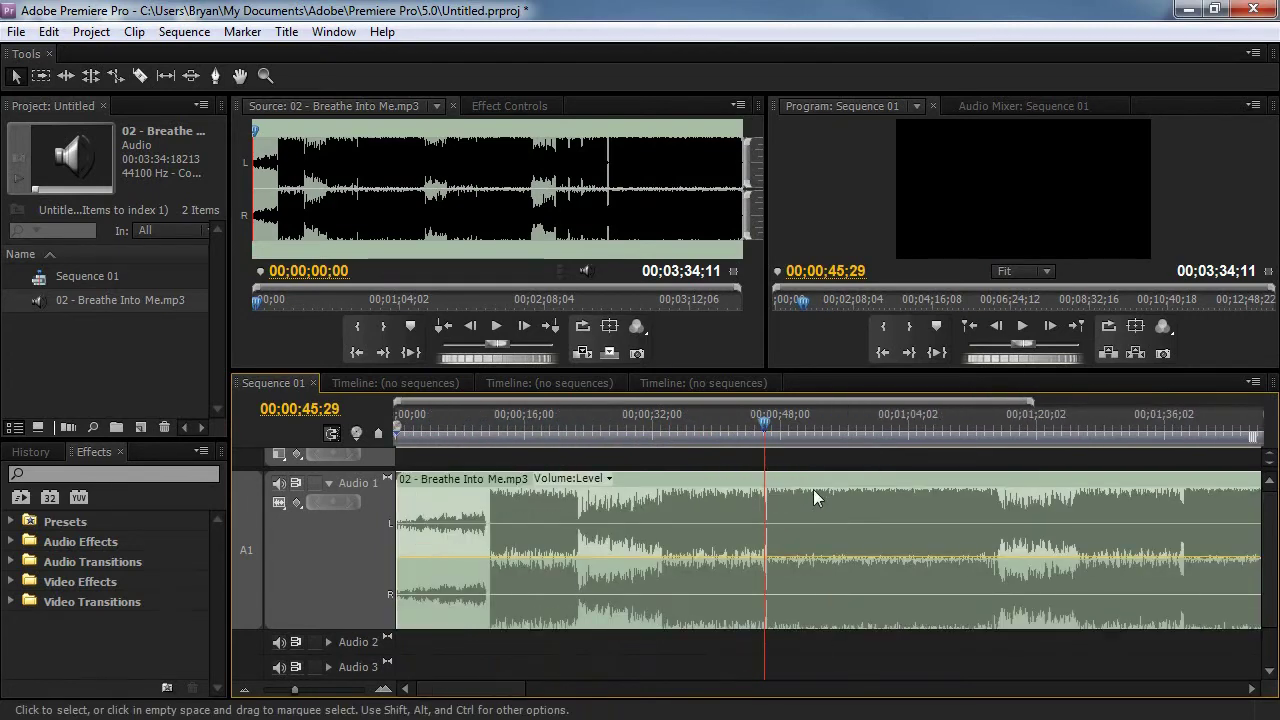
pyautogui.click(1183, 429)
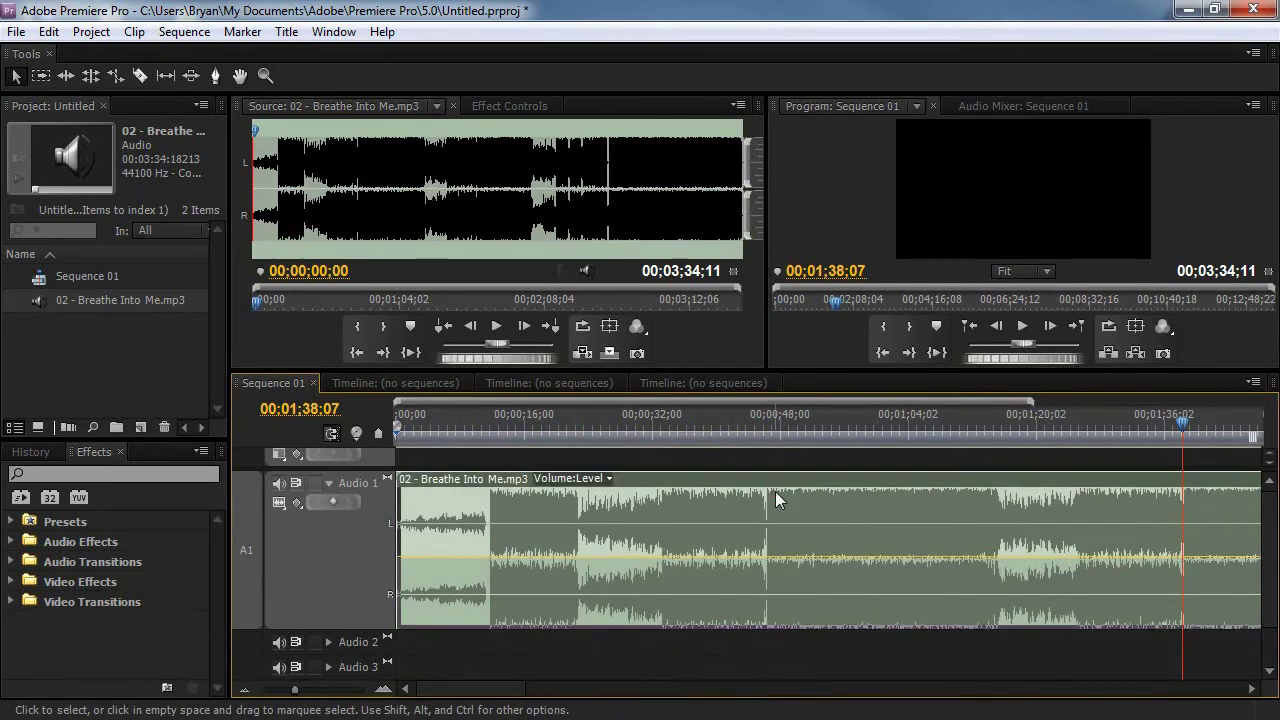
pyautogui.moveTo(762, 424); pyautogui.dragTo(752, 424)
pyautogui.press('space')
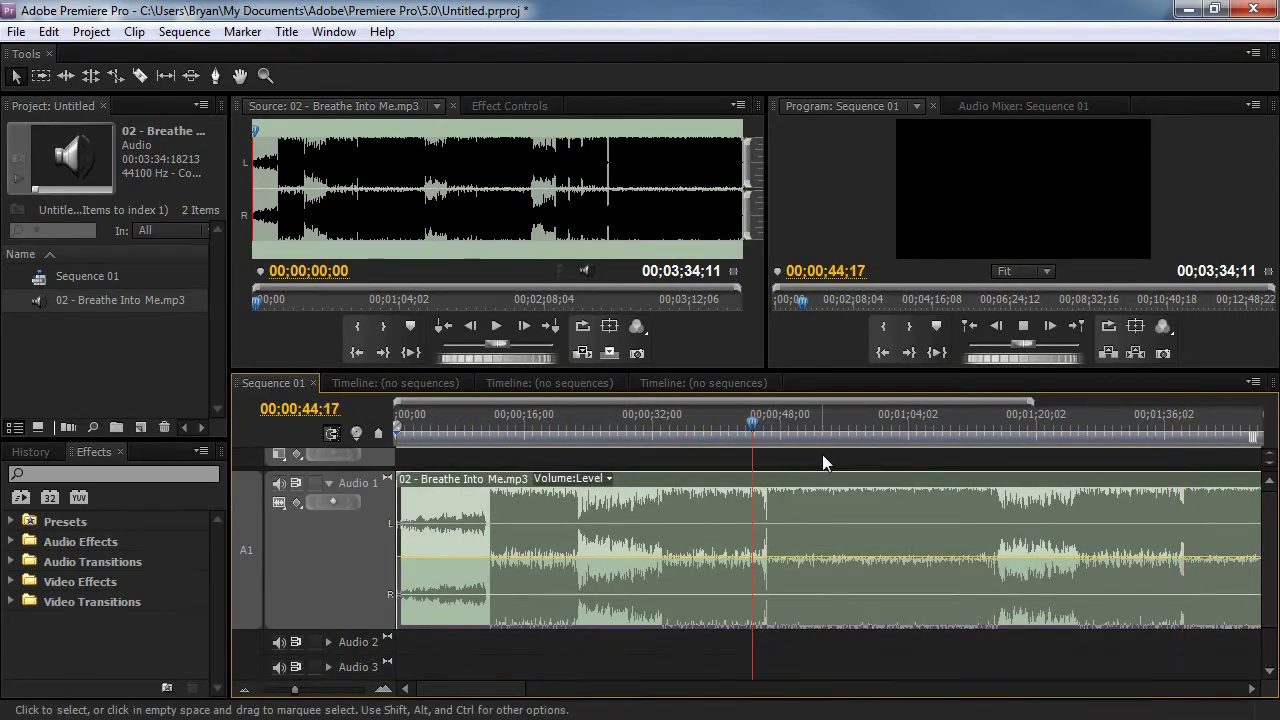
pyautogui.press('space')
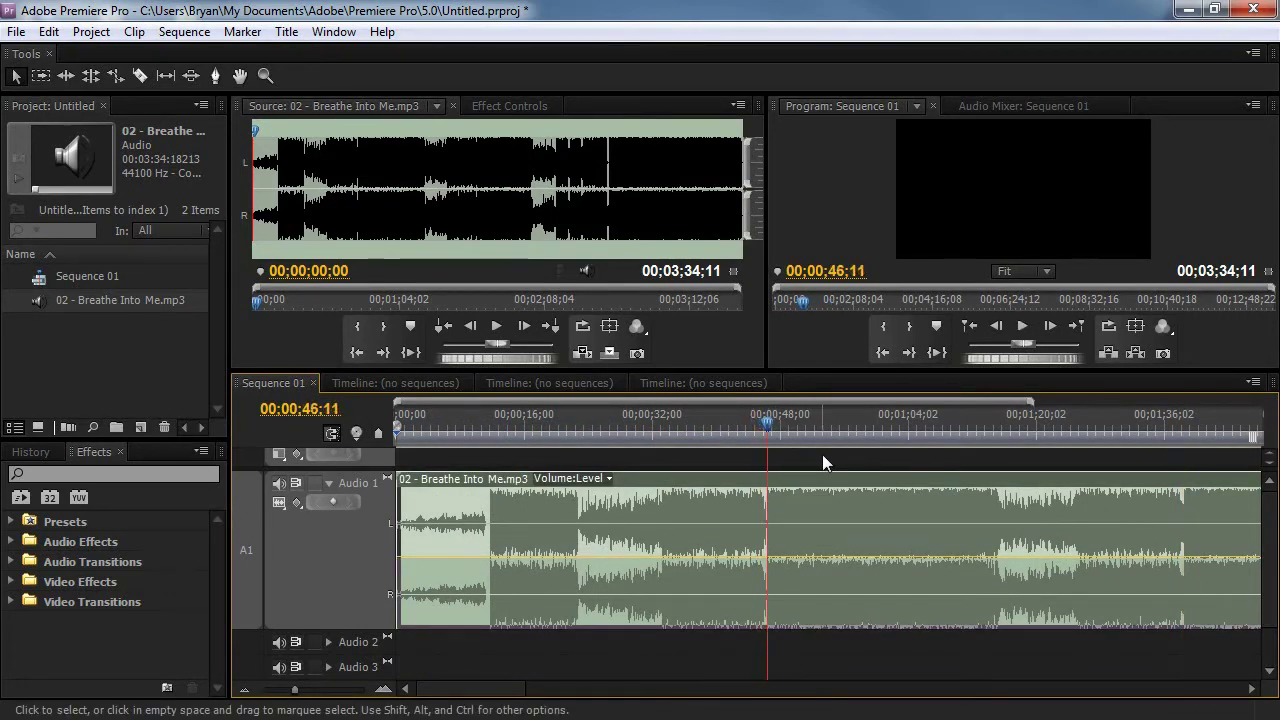
# - Razor the Audio 1 song into two clips at 00;00;46;09
pyautogui.press('=')
pyautogui.press('=')
pyautogui.press('=')
pyautogui.press('=')
pyautogui.press('=')
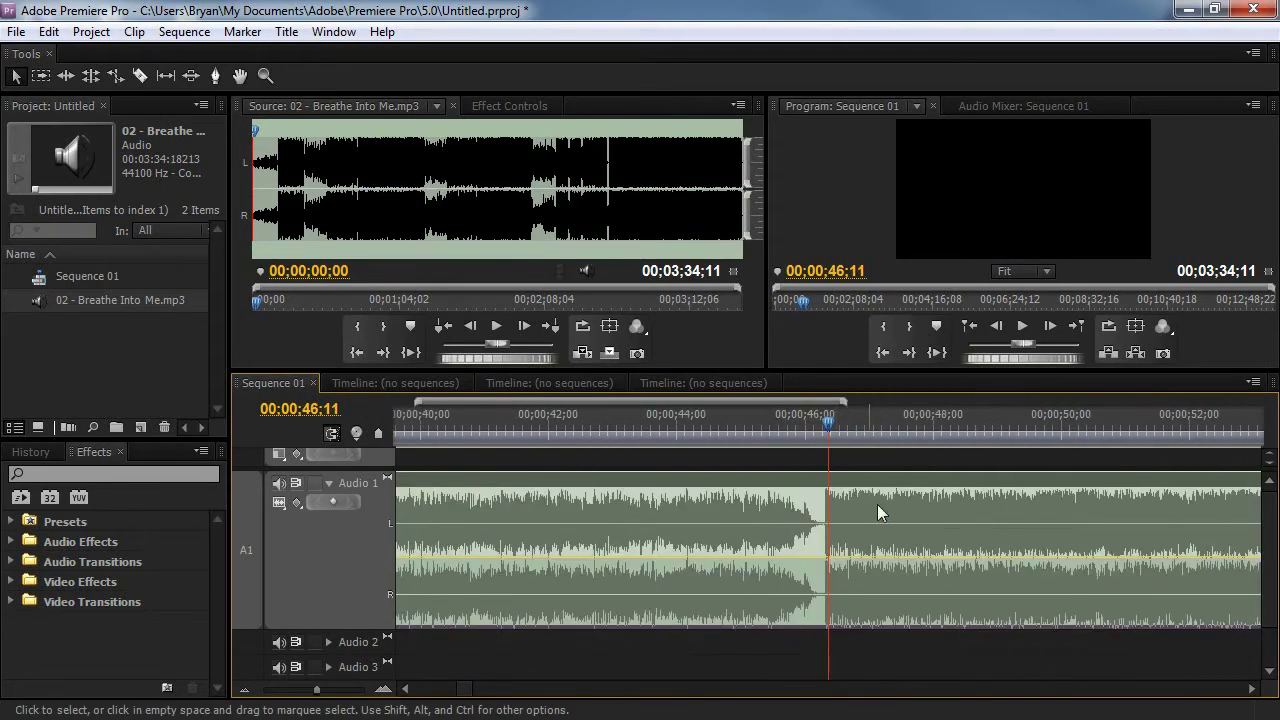
pyautogui.moveTo(819, 428); pyautogui.dragTo(793, 431)
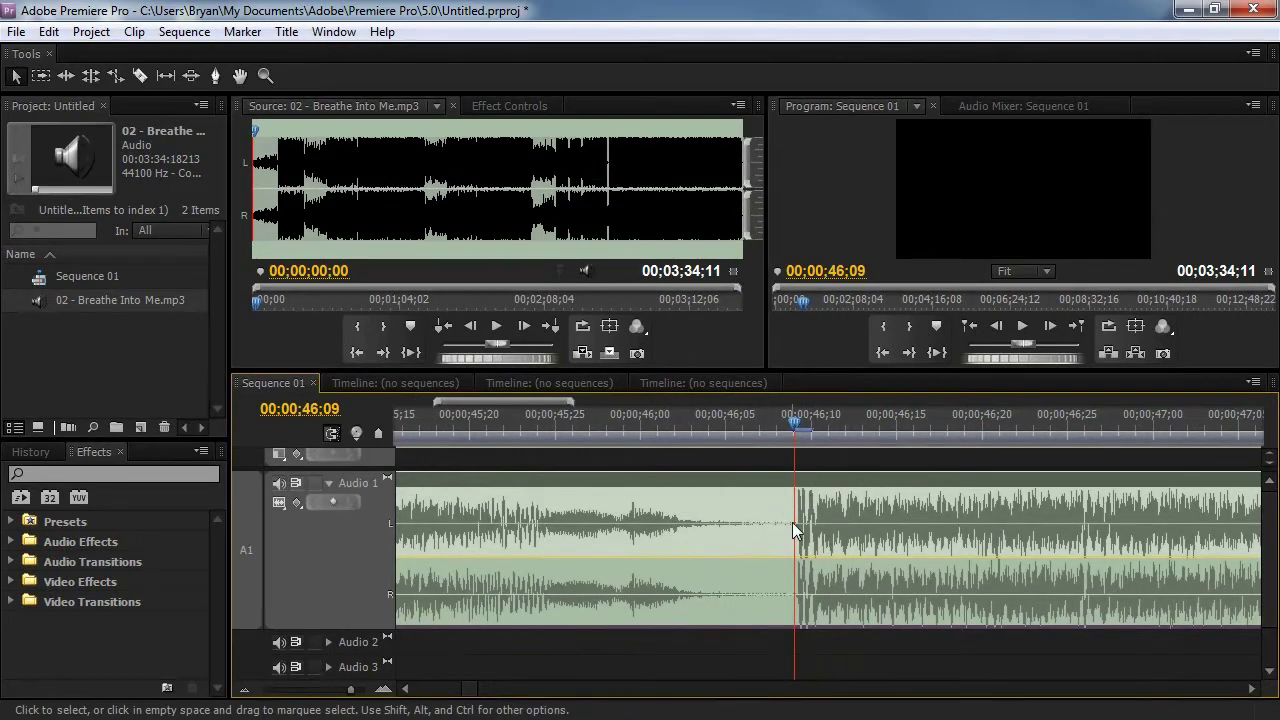
pyautogui.press('c')
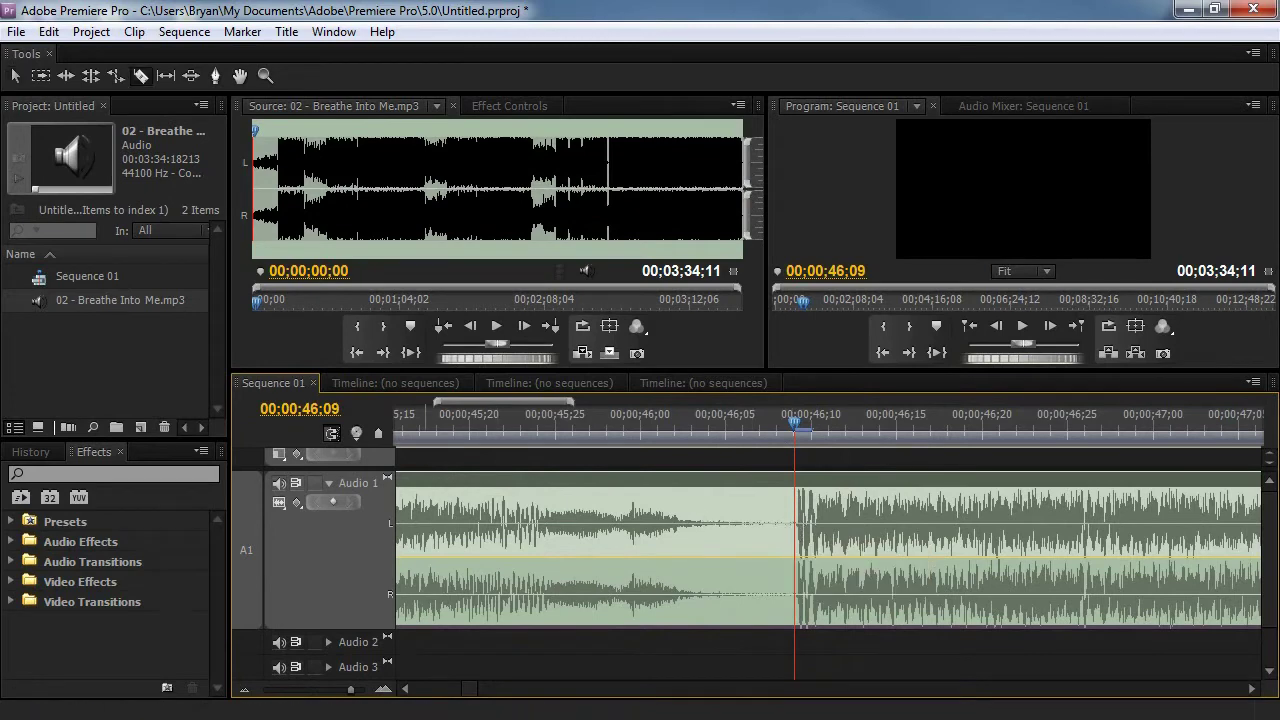
pyautogui.click(147, 76)
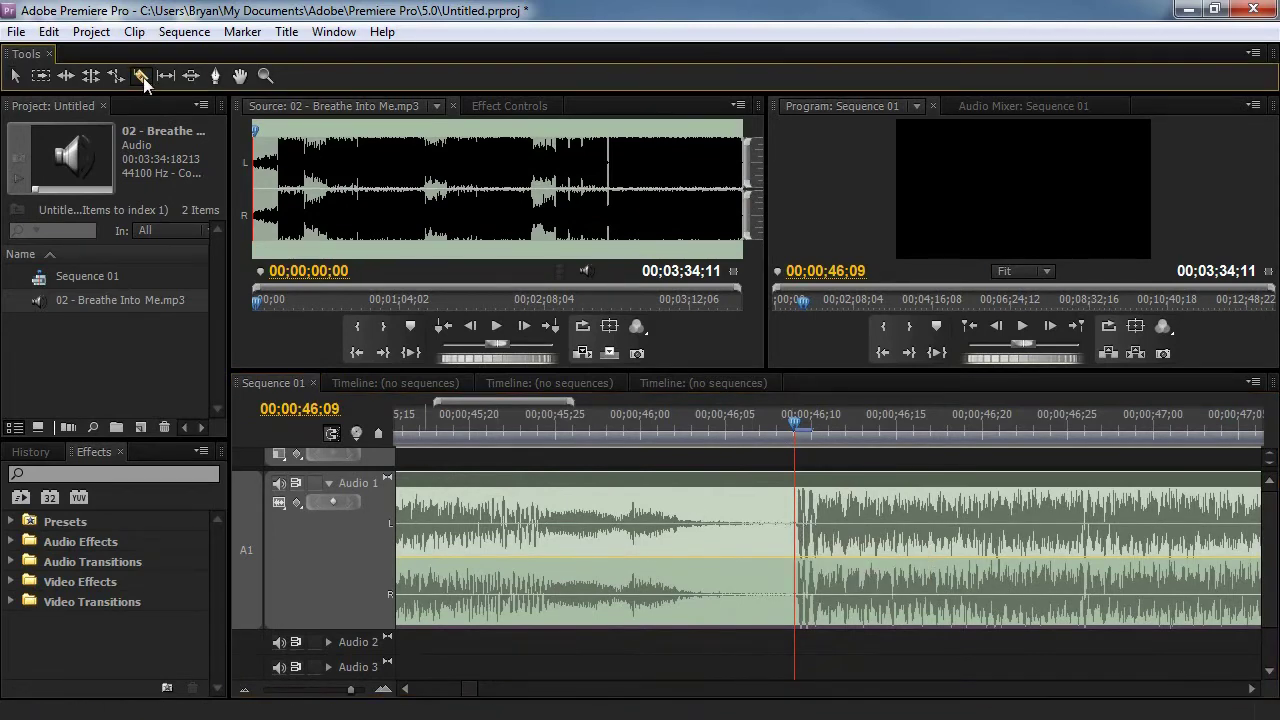
pyautogui.click(799, 556)
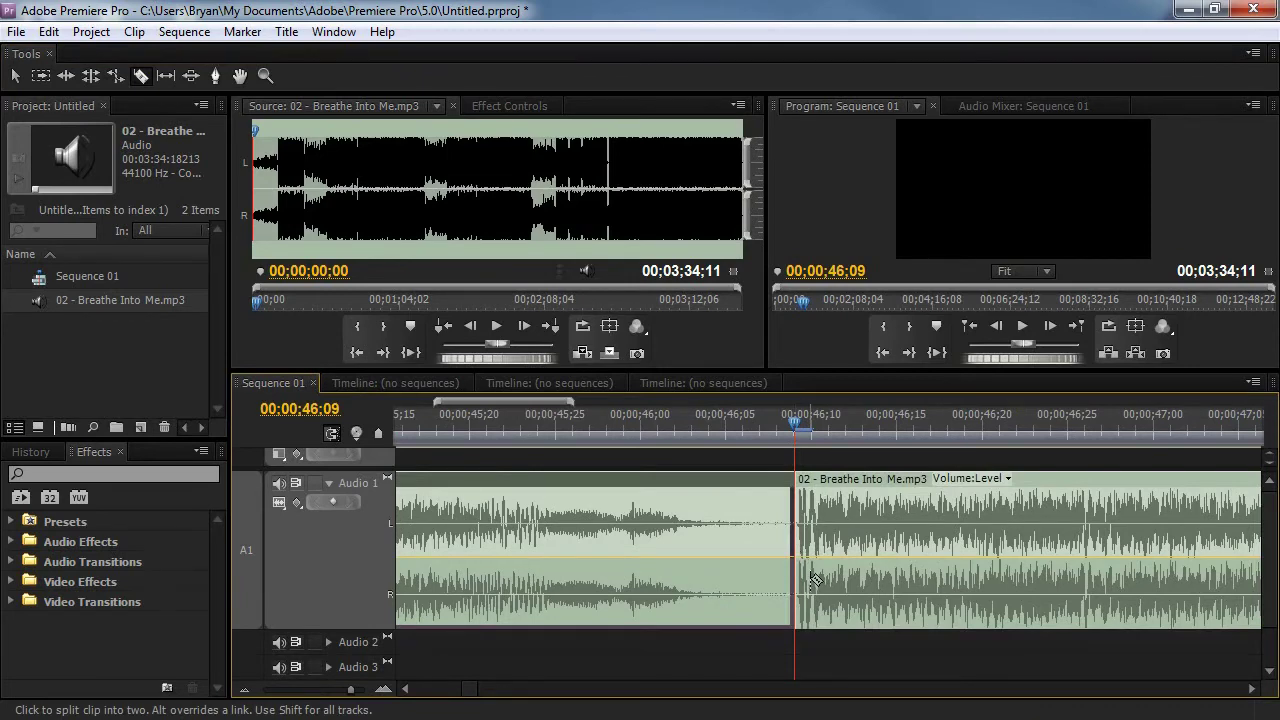
pyautogui.press('-')
pyautogui.press('-')
pyautogui.press('-')
pyautogui.press('-')
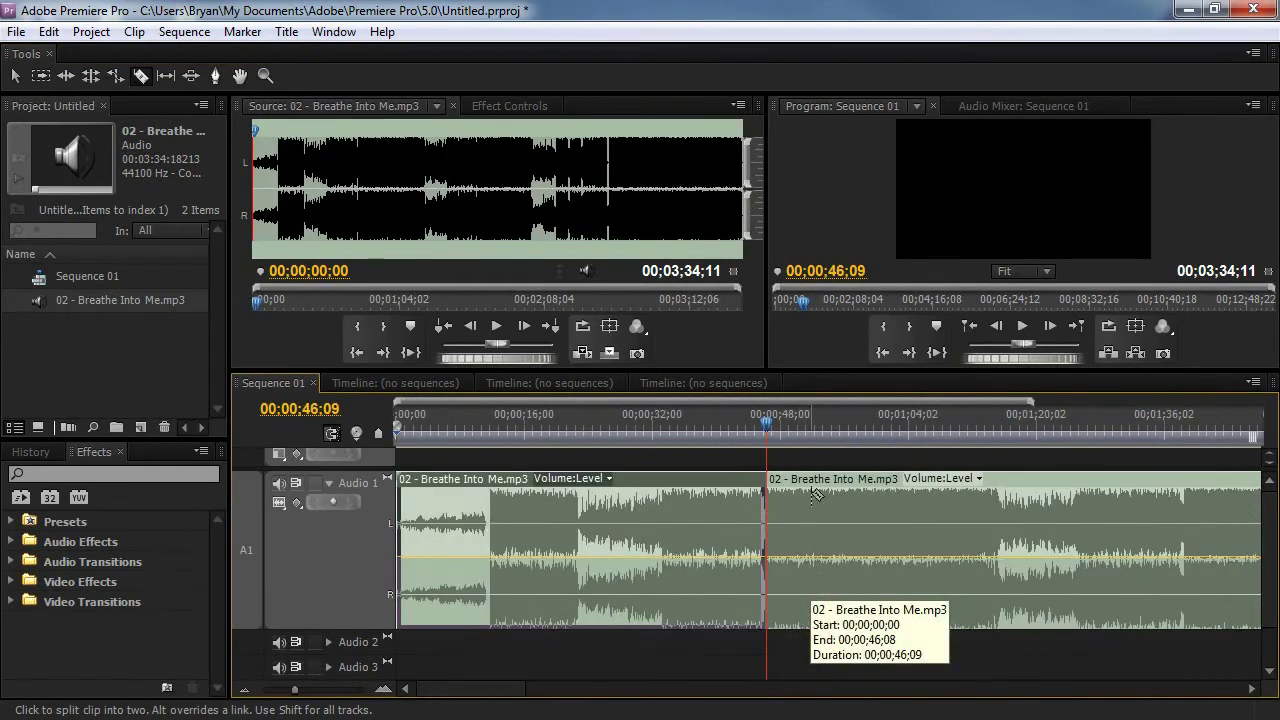
# - Scrub ahead through the song, playing from about 00;01;38 and moving on to 00;01;47;21
pyautogui.moveTo(768, 425); pyautogui.dragTo(1185, 452)
pyautogui.press('=')
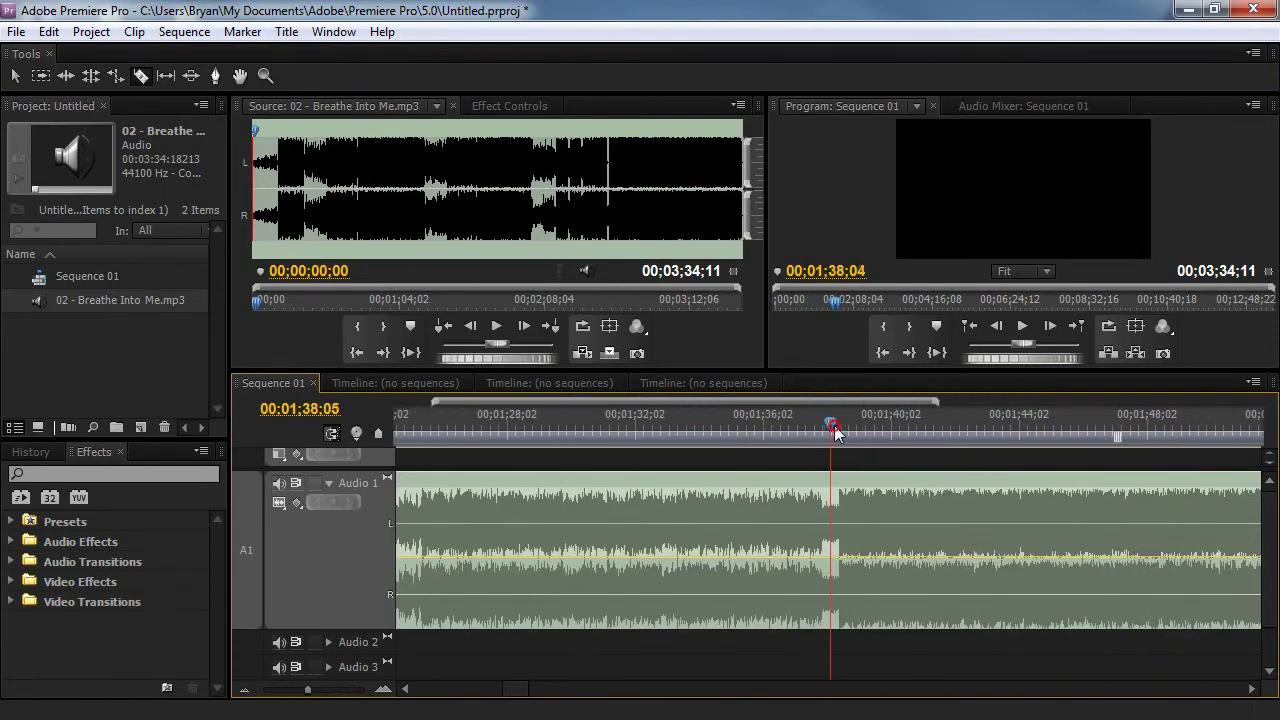
pyautogui.press('space')
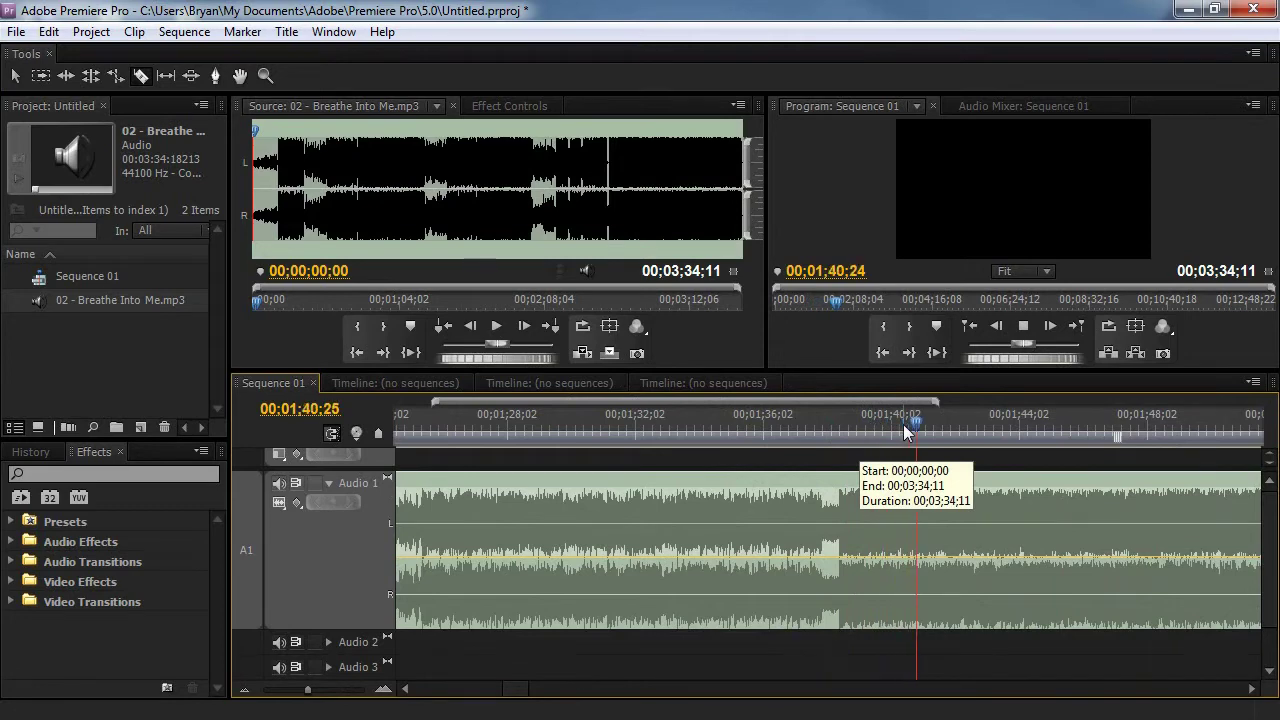
pyautogui.moveTo(905, 432); pyautogui.dragTo(834, 432)
pyautogui.press('-')
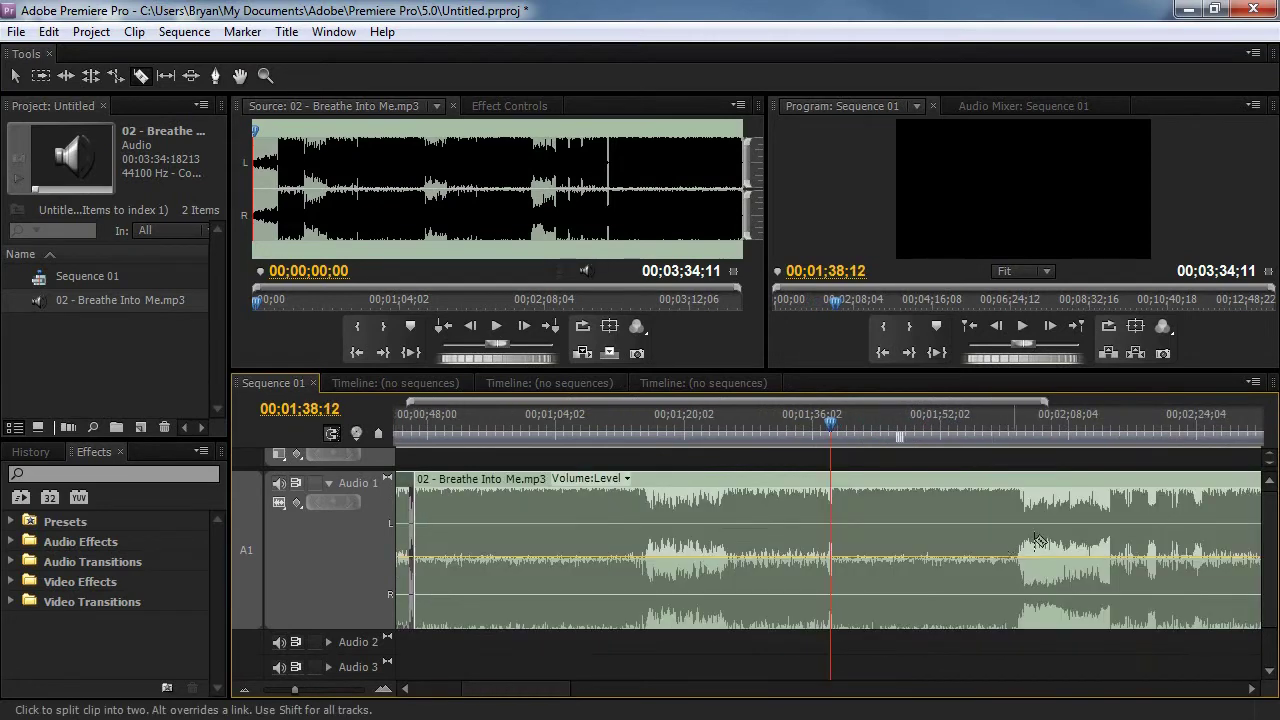
pyautogui.press('-')
pyautogui.moveTo(797, 428); pyautogui.dragTo(1020, 432)
# - Split the song at the second drop near 00;02;36;08, then return to the Selection tool
pyautogui.press('=')
pyautogui.moveTo(788, 432)
pyautogui.mouseDown()
pyautogui.moveTo(805, 432)
pyautogui.moveTo(771, 432)
pyautogui.mouseUp()
pyautogui.press('space')
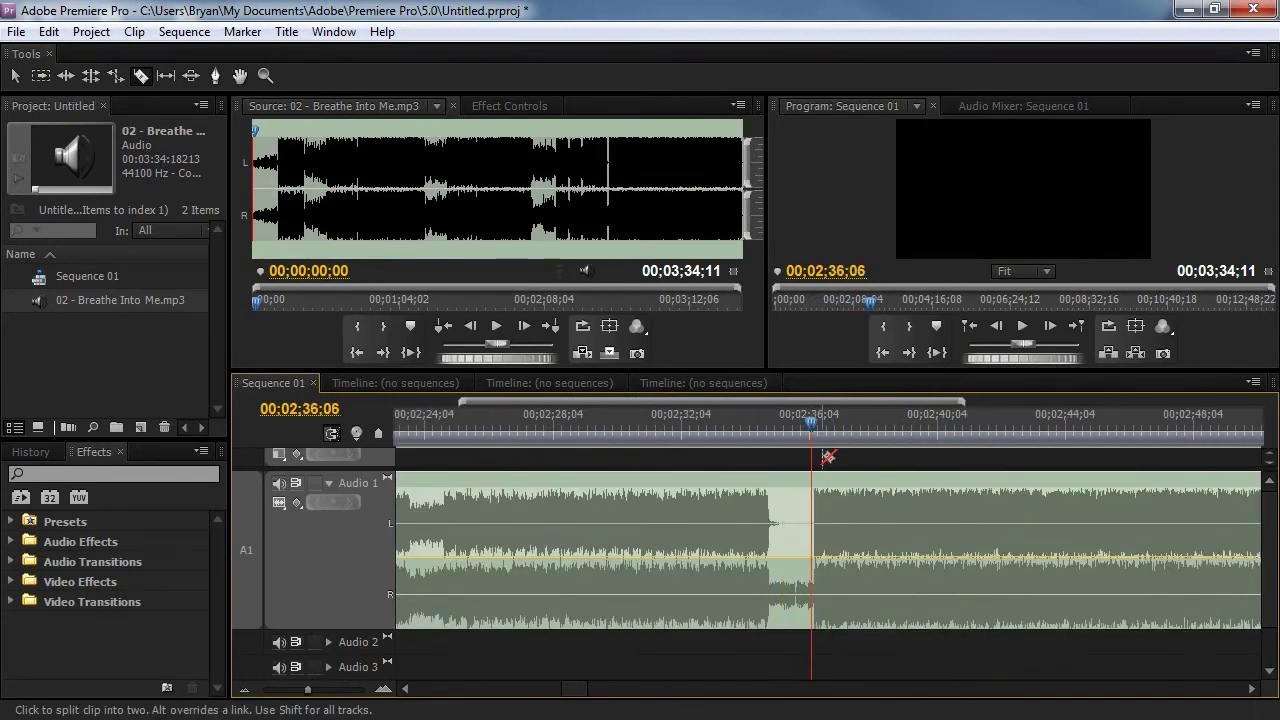
pyautogui.press('=')
pyautogui.press('=')
pyautogui.press('=')
pyautogui.moveTo(831, 430)
pyautogui.mouseDown()
pyautogui.moveTo(794, 433)
pyautogui.moveTo(847, 437)
pyautogui.mouseUp()
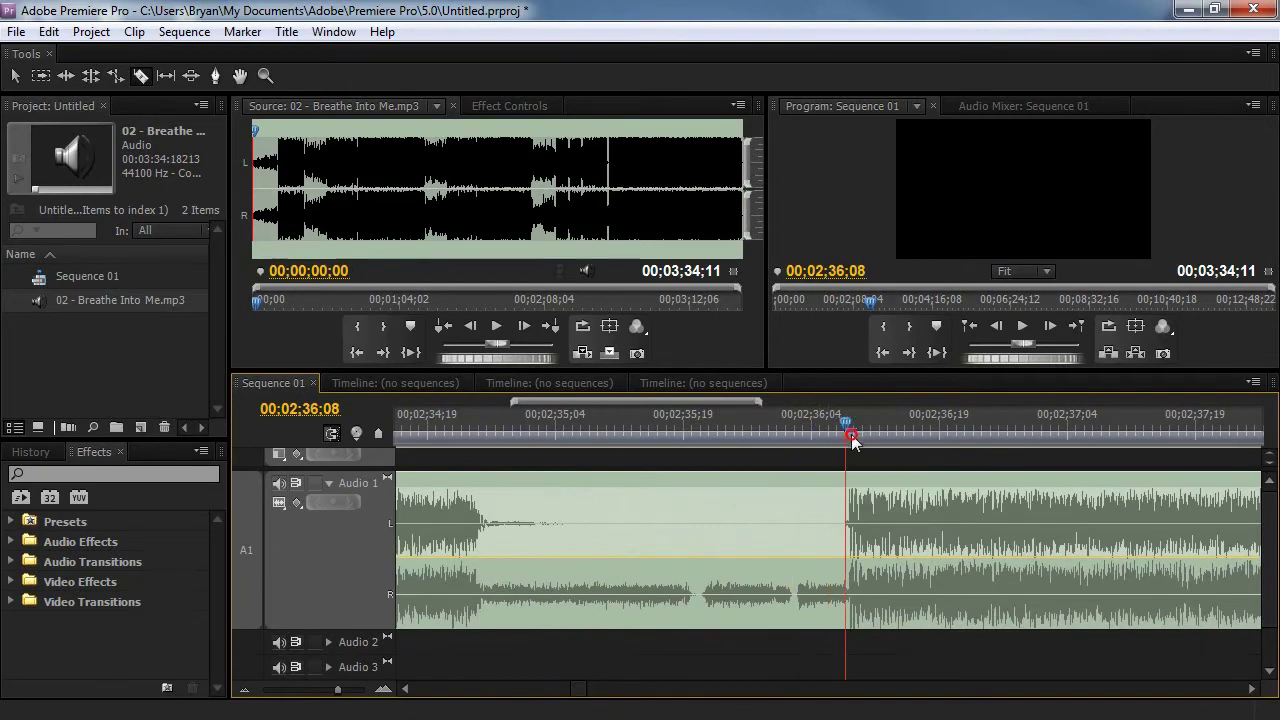
pyautogui.click(847, 571)
pyautogui.press('-')
pyautogui.press('-')
pyautogui.press('-')
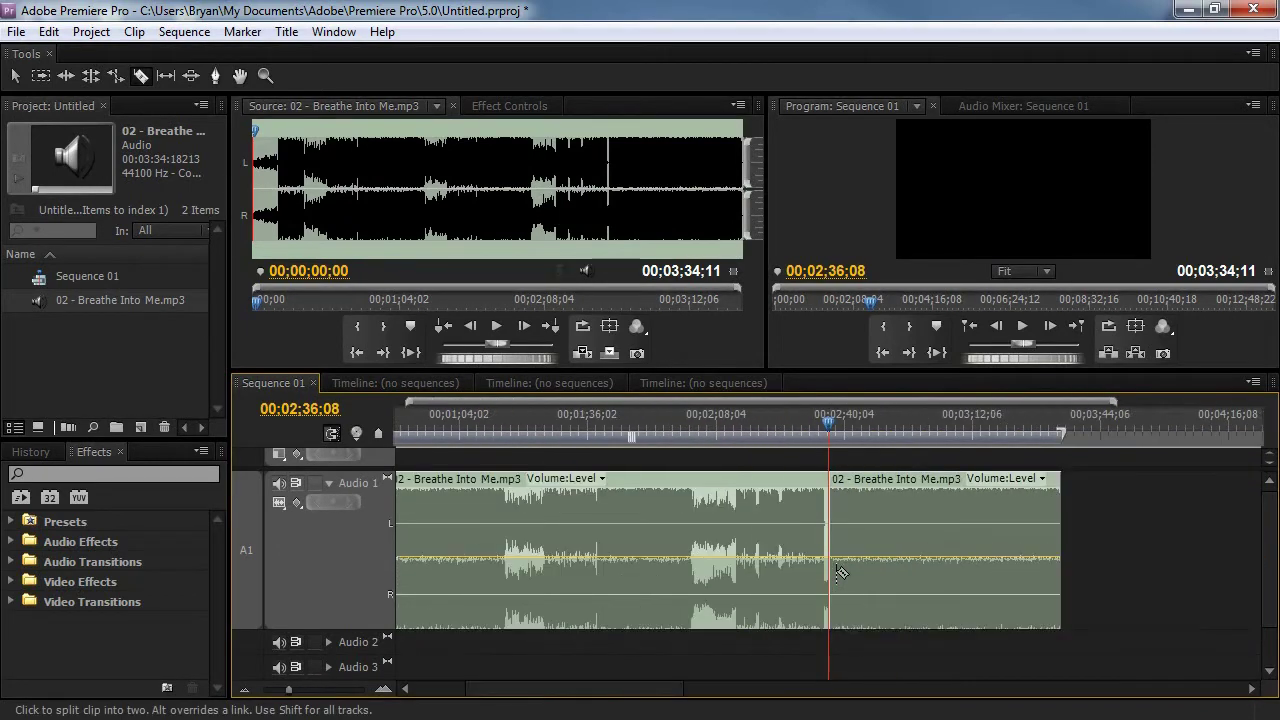
pyautogui.press('v')
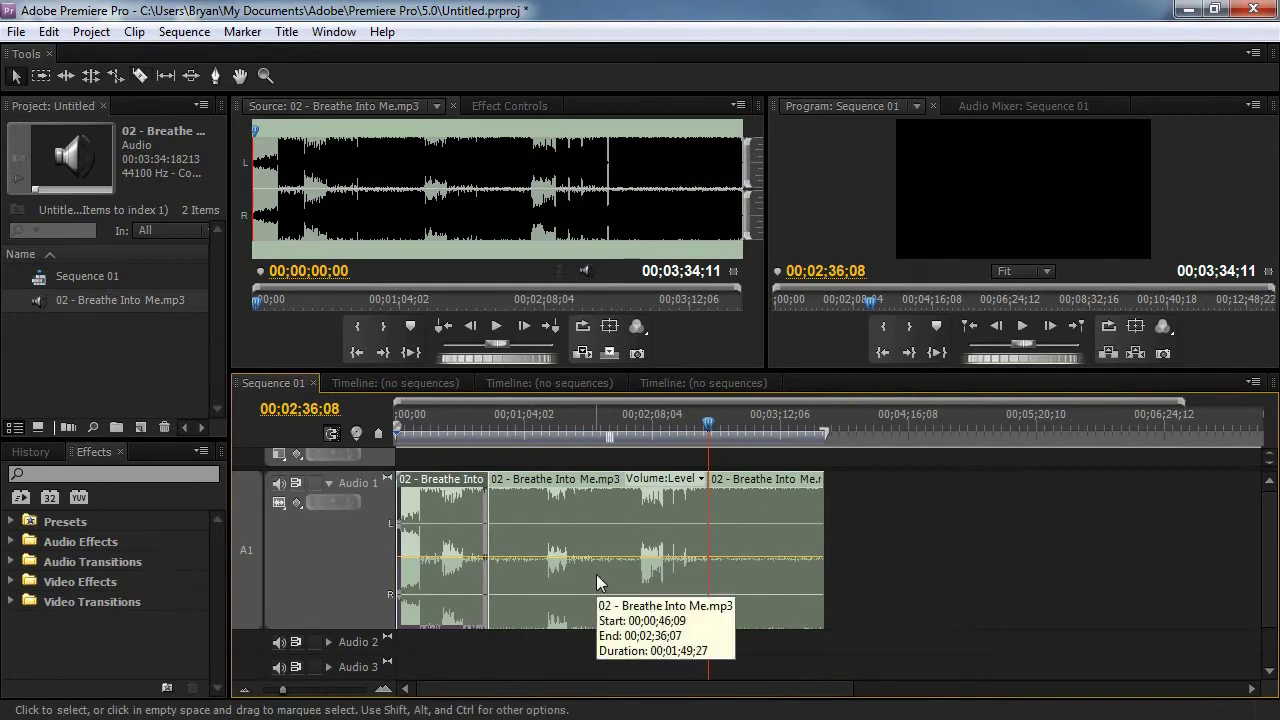
# - Delete the middle clip from Audio 1, leaving an empty gap
pyautogui.click(15, 78)
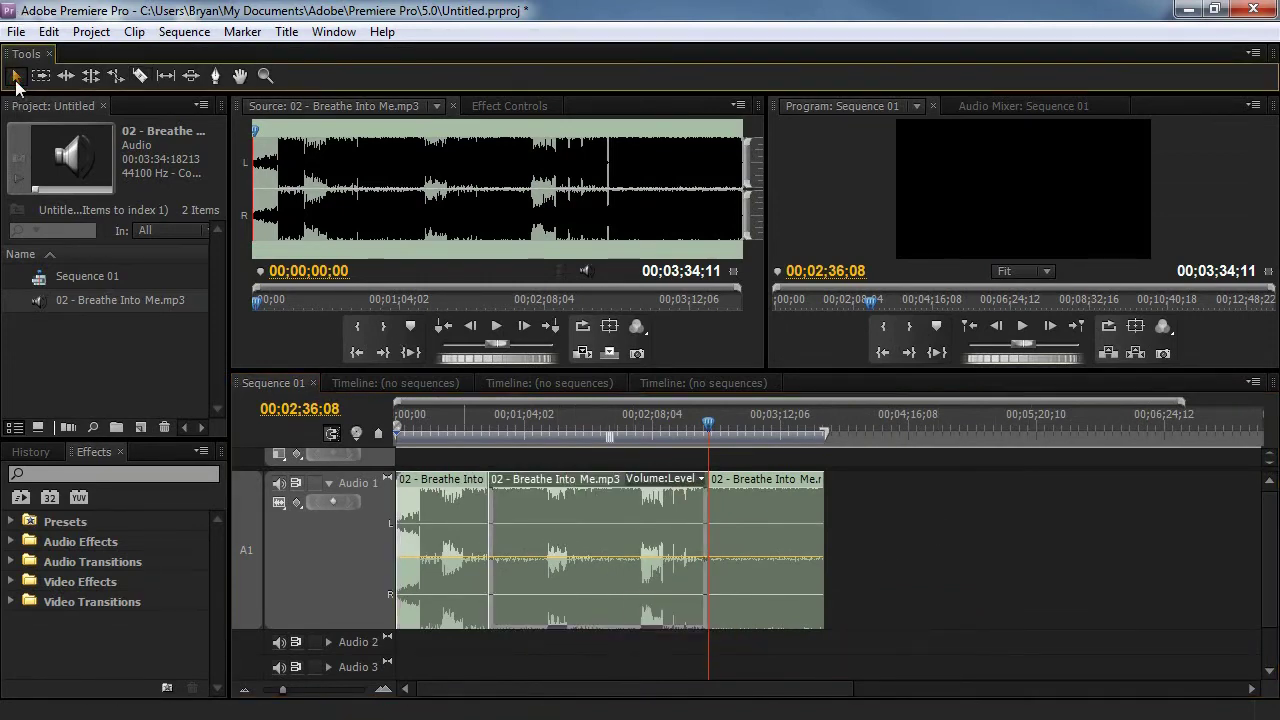
pyautogui.click(564, 510)
pyautogui.press('Delete')
pyautogui.click(633, 499)
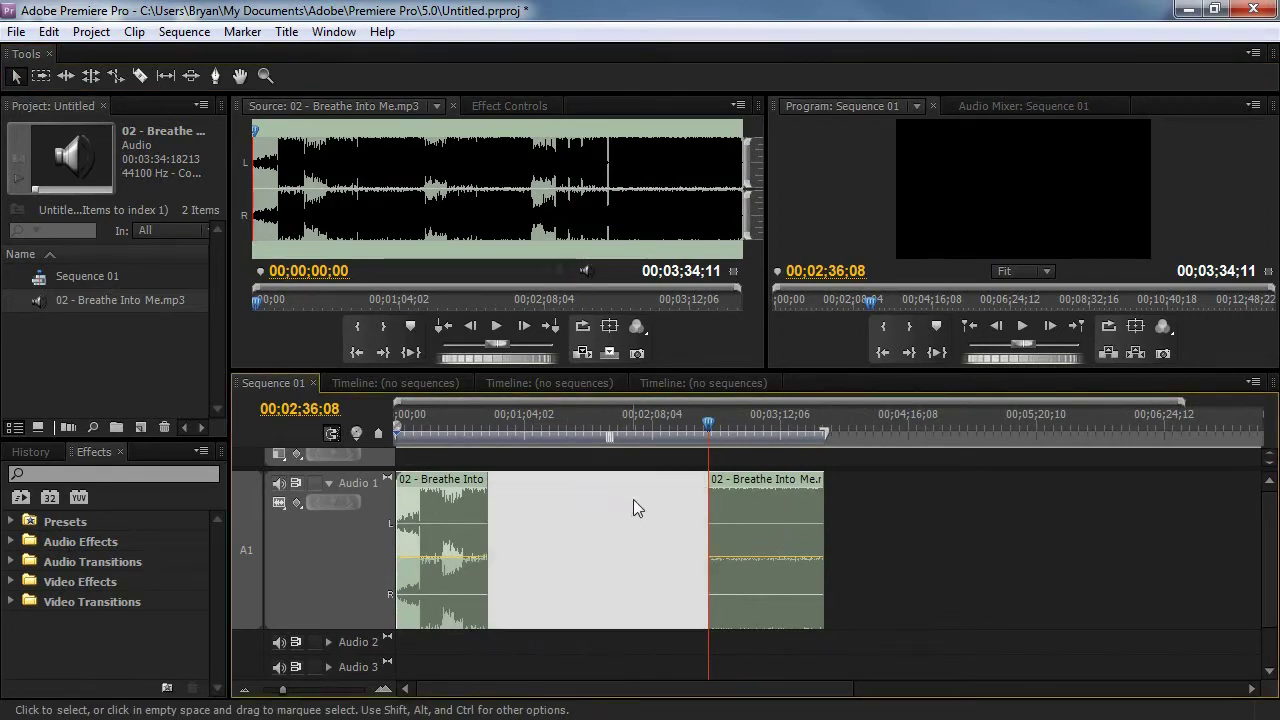
pyautogui.click(609, 519)
pyautogui.click(565, 524)
# - Ripple Delete the gap so the first and last clips join
pyautogui.rightClick(566, 525)
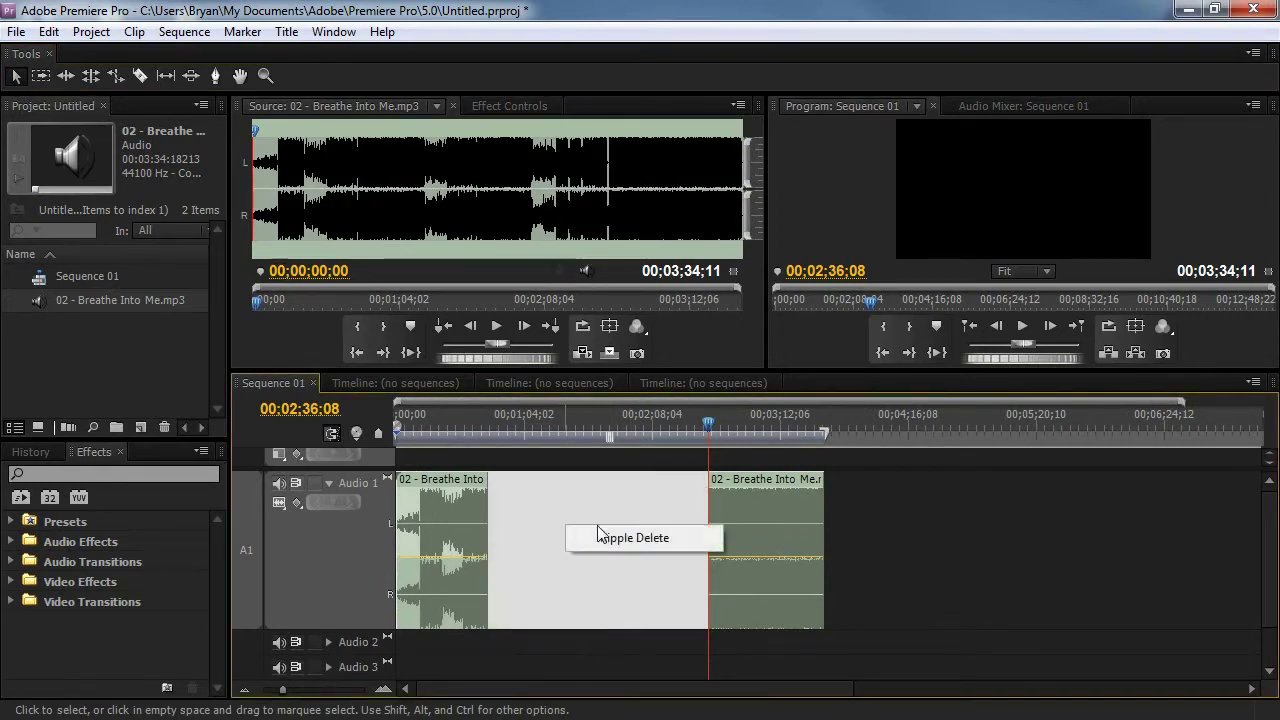
pyautogui.click(630, 538)
pyautogui.hotkey('ctrl', 'z')
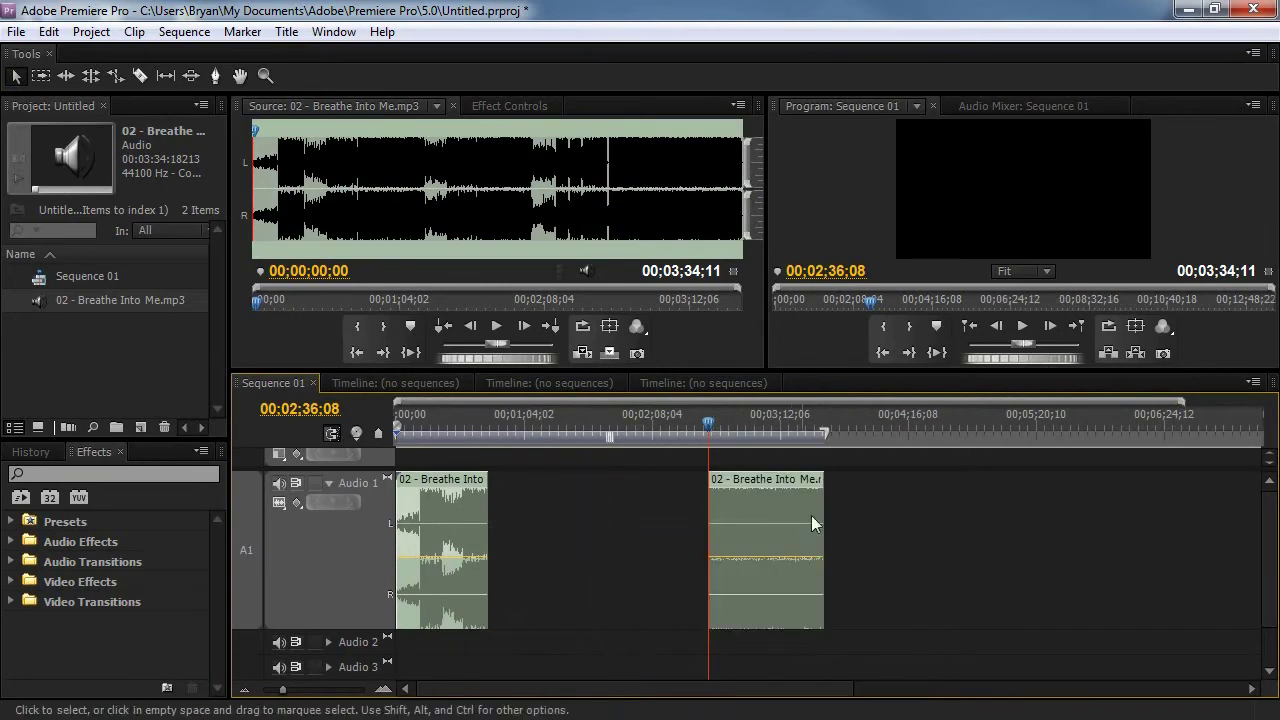
pyautogui.moveTo(783, 483); pyautogui.dragTo(600, 494)
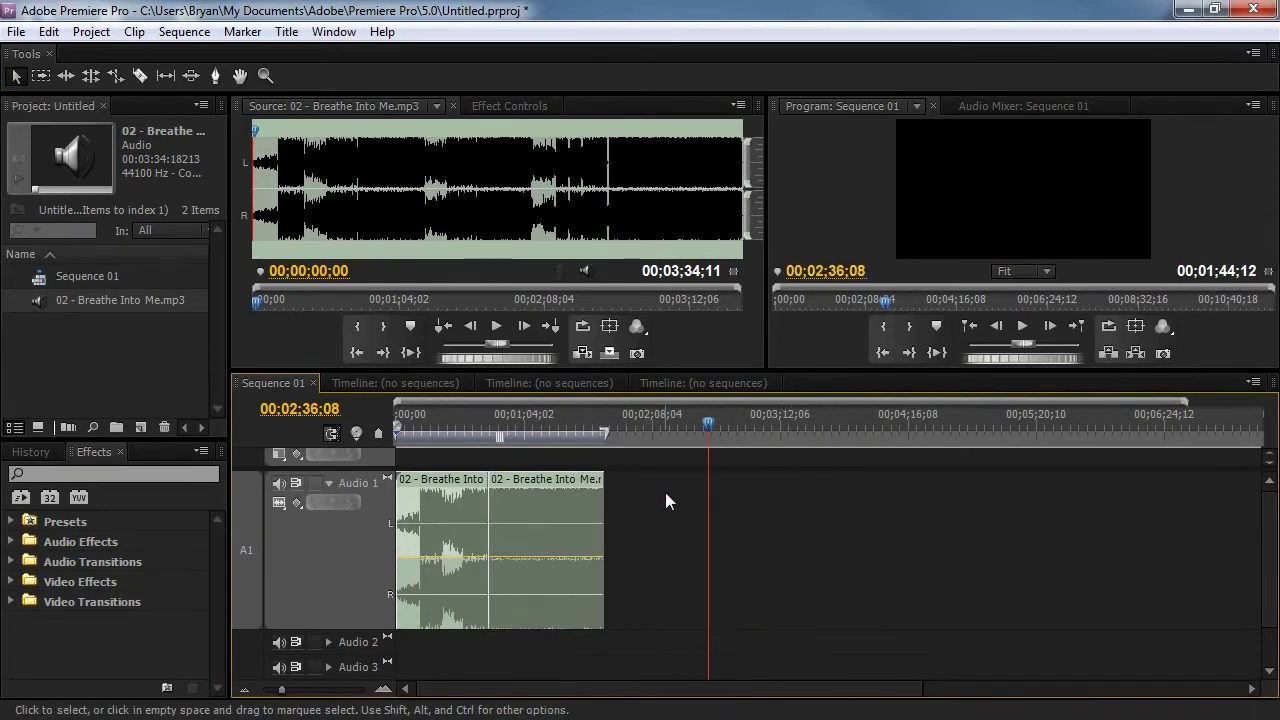
pyautogui.hotkey('ctrl', 'z')
pyautogui.rightClick(589, 511)
pyautogui.click(605, 515)
pyautogui.click(481, 428)
pyautogui.press('=')
pyautogui.press('=')
pyautogui.press('=')
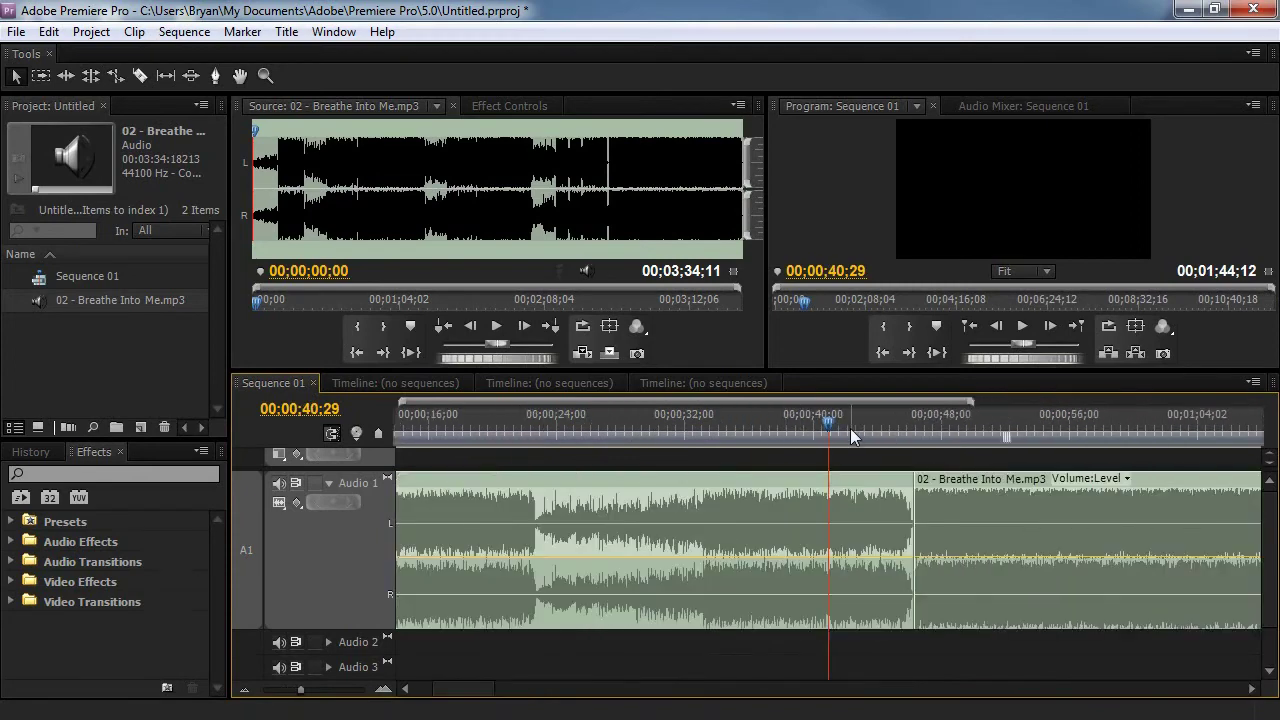
pyautogui.moveTo(852, 436); pyautogui.dragTo(777, 426)
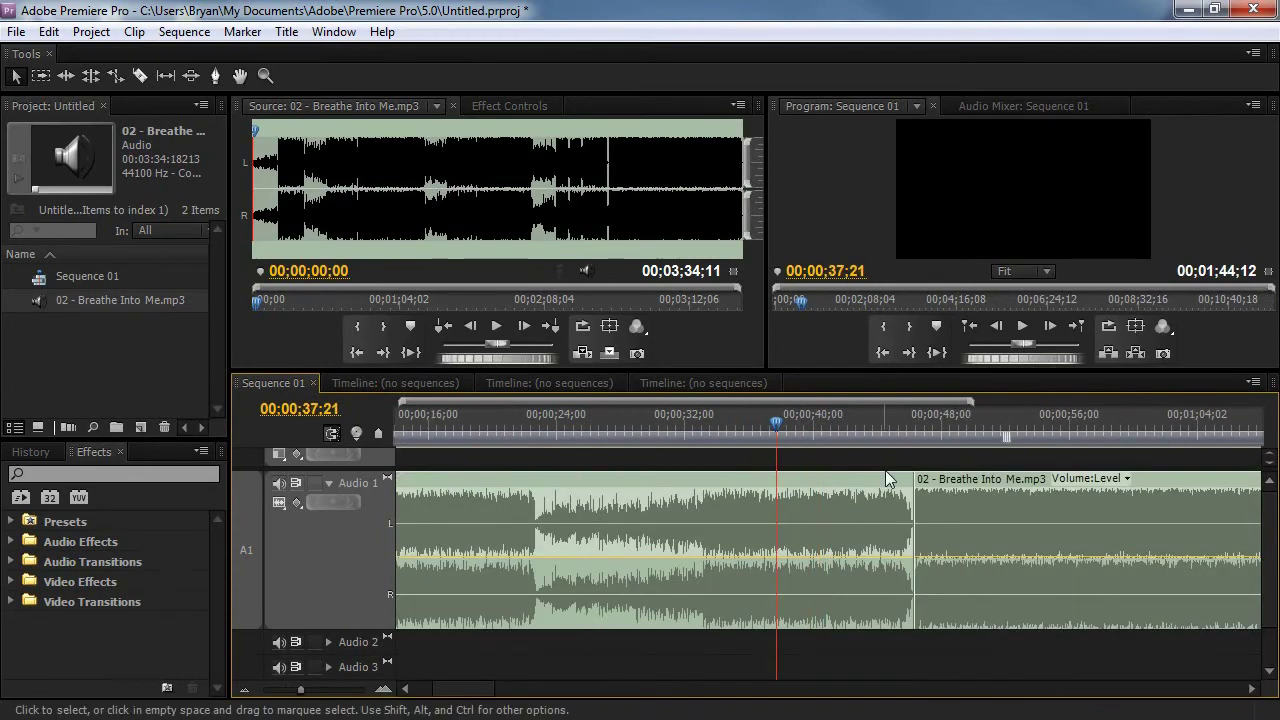
pyautogui.press('space')
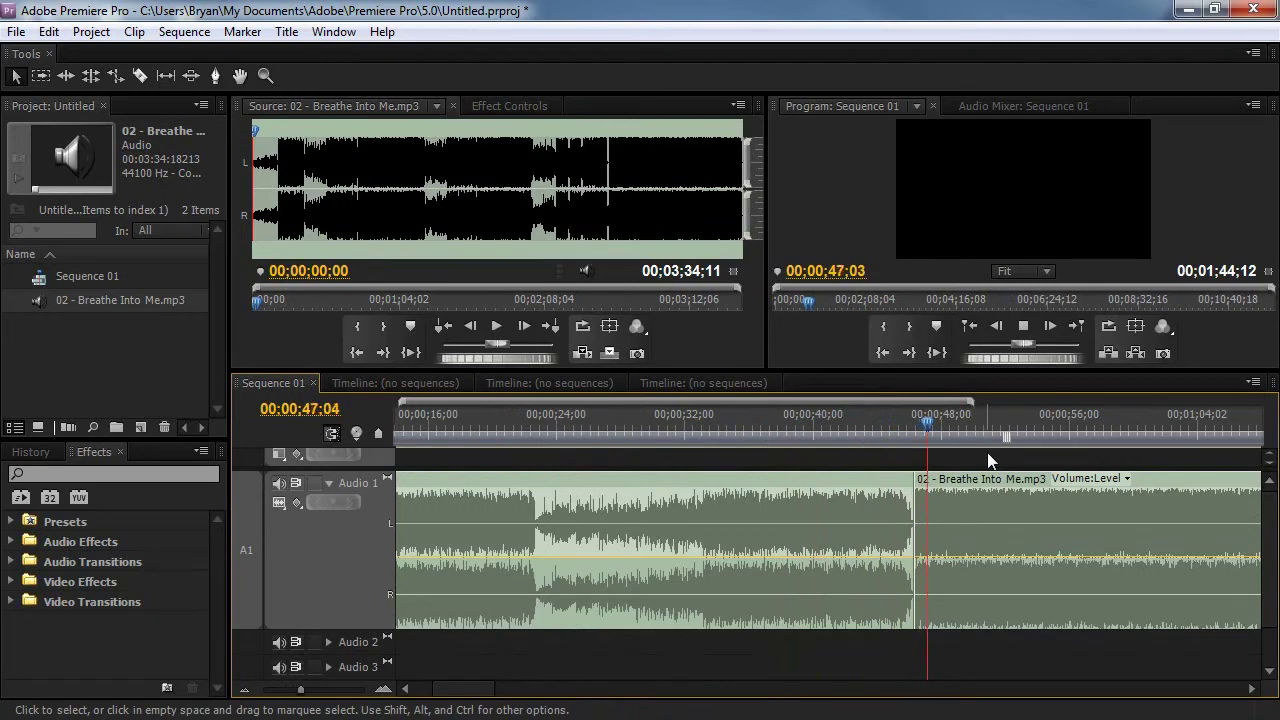
pyautogui.click(897, 425)
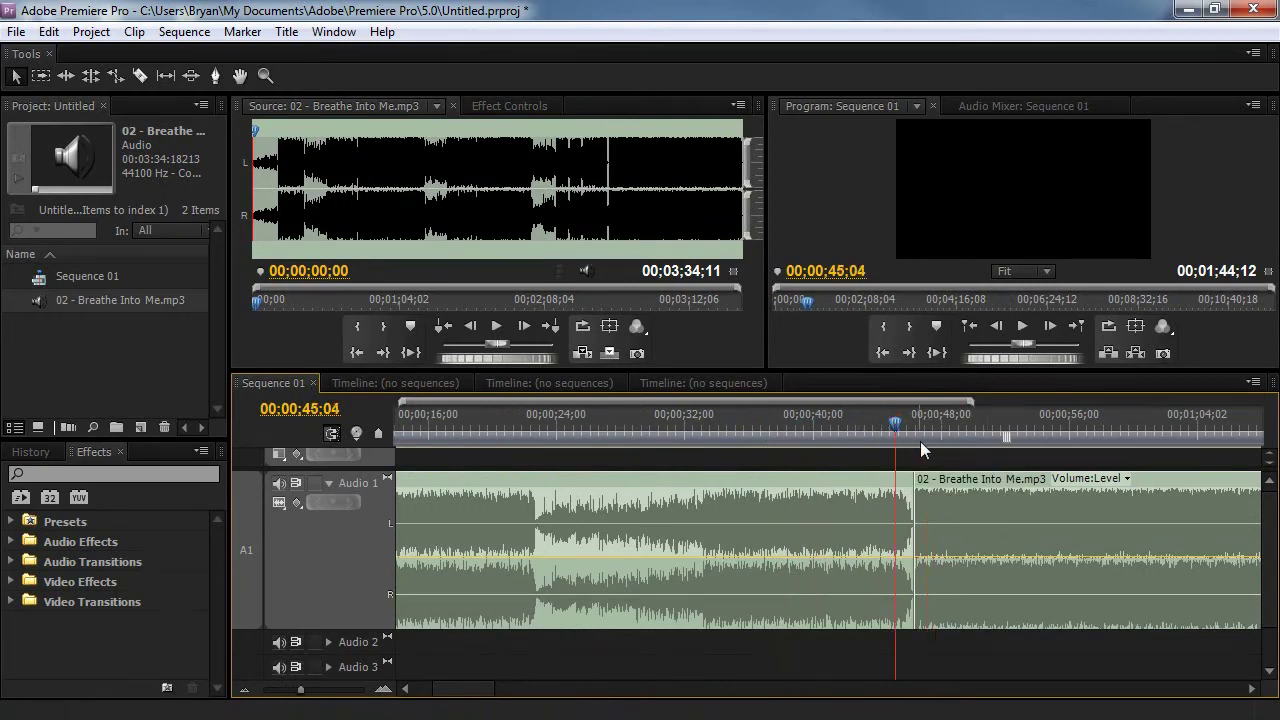
pyautogui.press('\\')
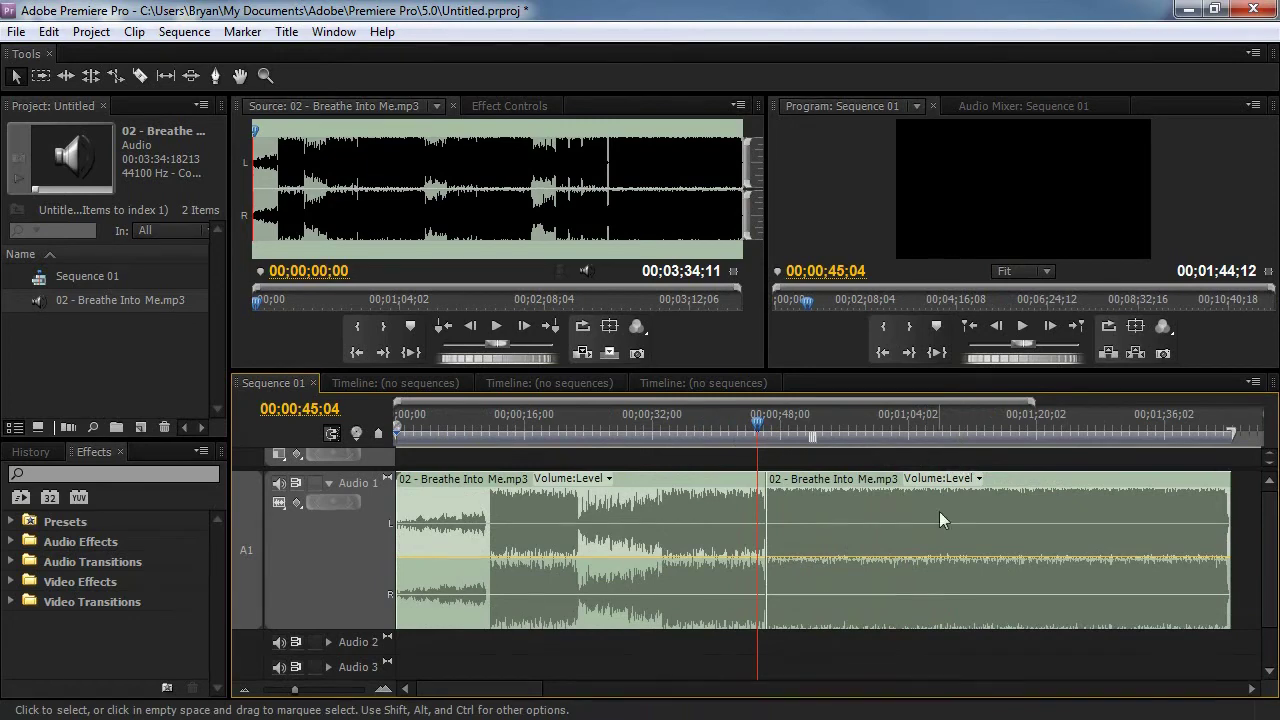
pyautogui.moveTo(939, 517)
pyautogui.click(850, 422)
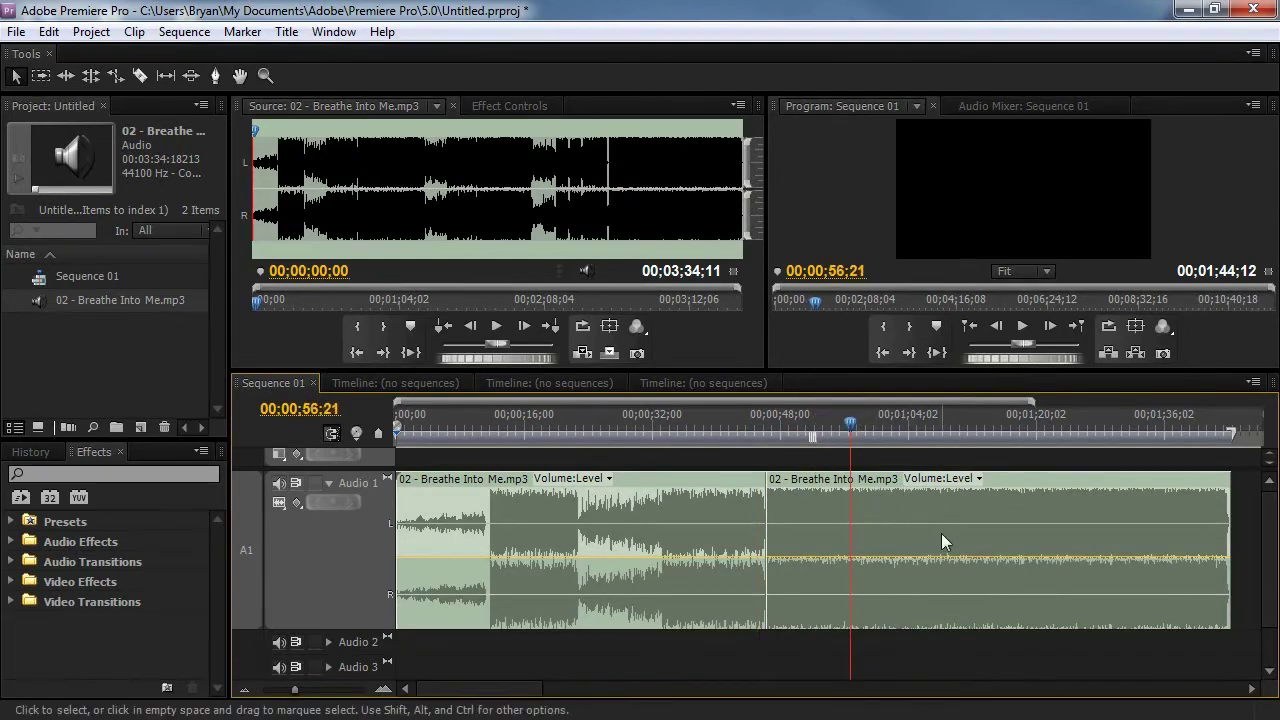
pyautogui.press('c')
# - Razor out the roughly eight-second piece from 00;00;56;21, delete it and ripple-close the gap
pyautogui.click(850, 530)
pyautogui.click(913, 537)
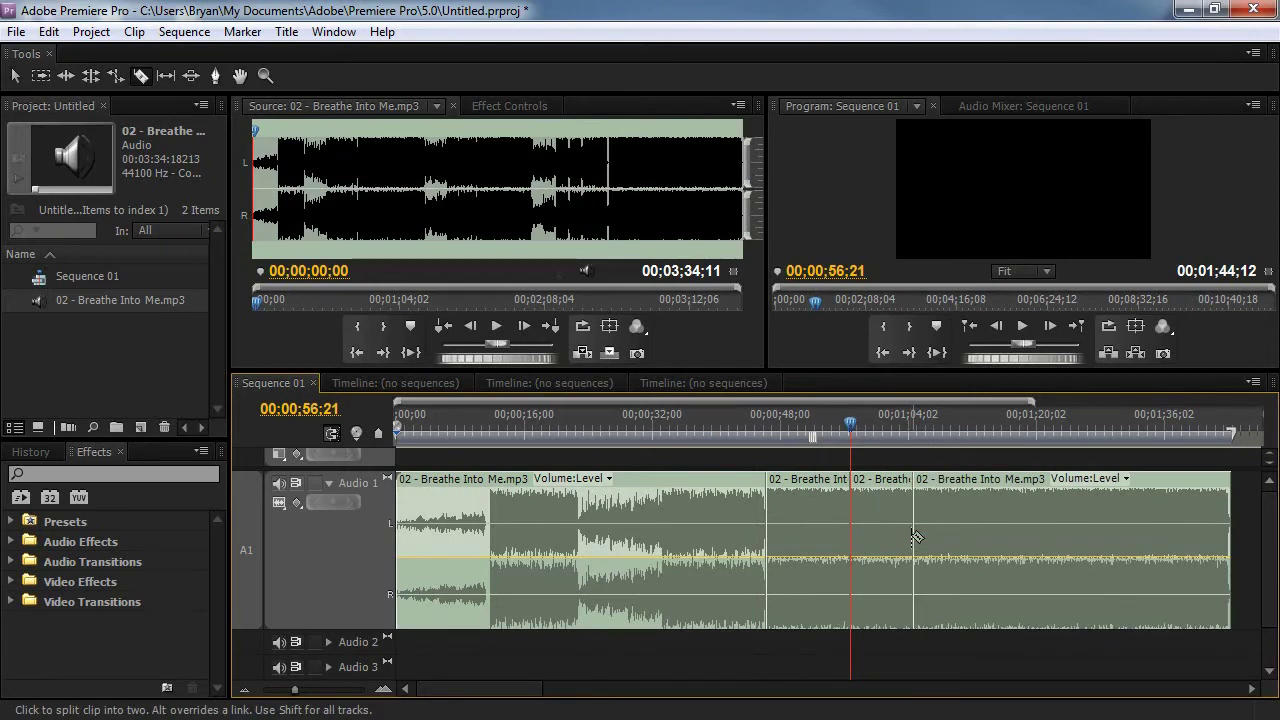
pyautogui.press('v')
pyautogui.click(886, 537)
pyautogui.press('Delete')
pyautogui.rightClick(900, 530)
pyautogui.click(960, 540)
pyautogui.click(845, 422)
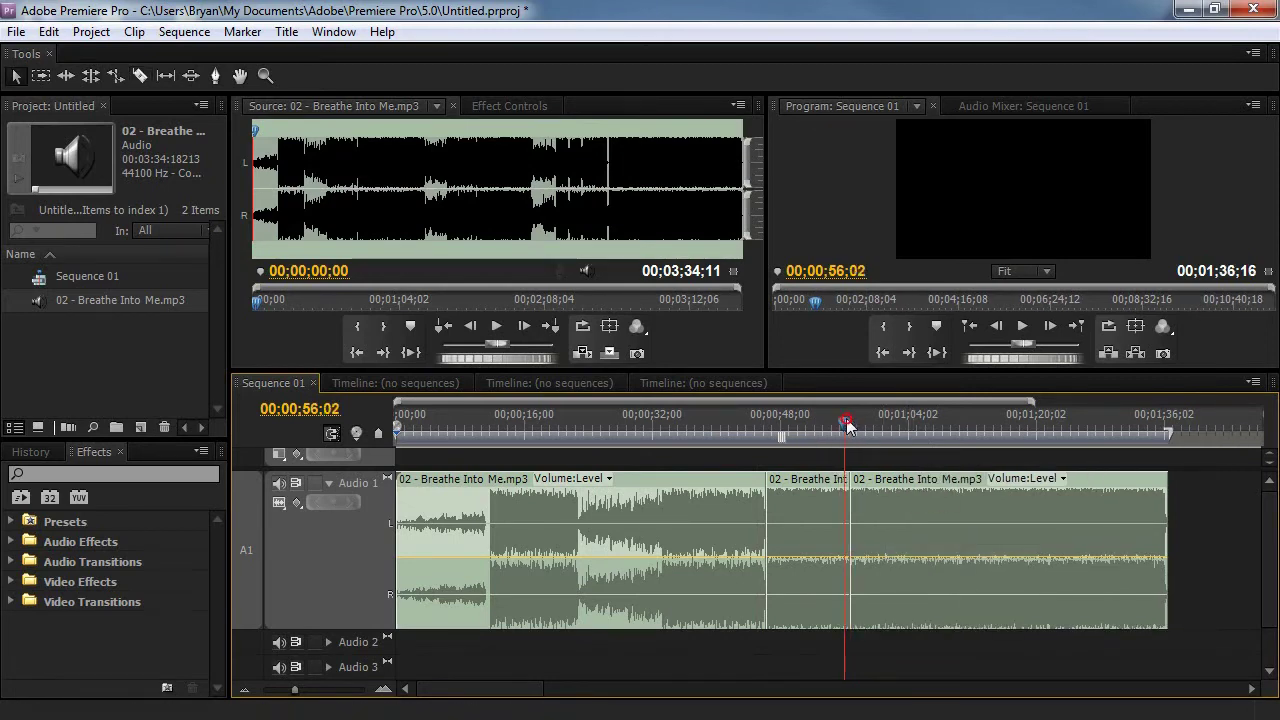
# - Play back across the new join to check it, then select the audio transitions category
pyautogui.press('space')
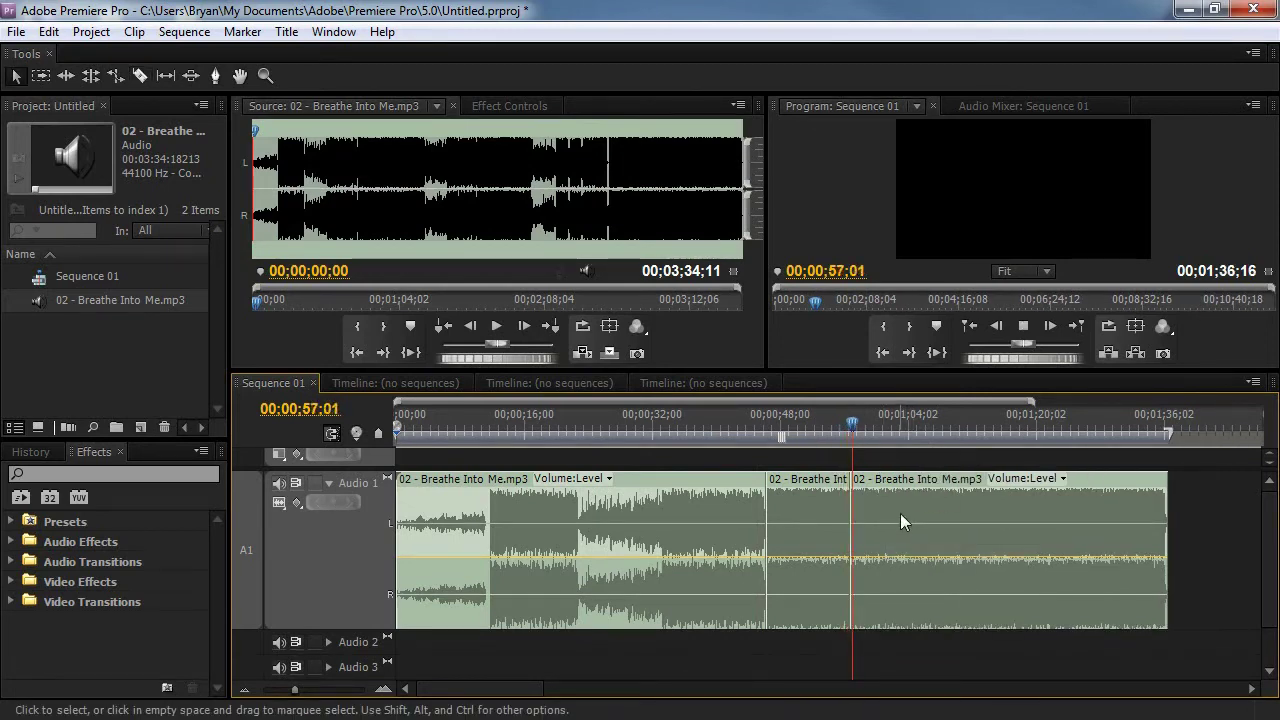
pyautogui.press('space')
pyautogui.click(855, 422)
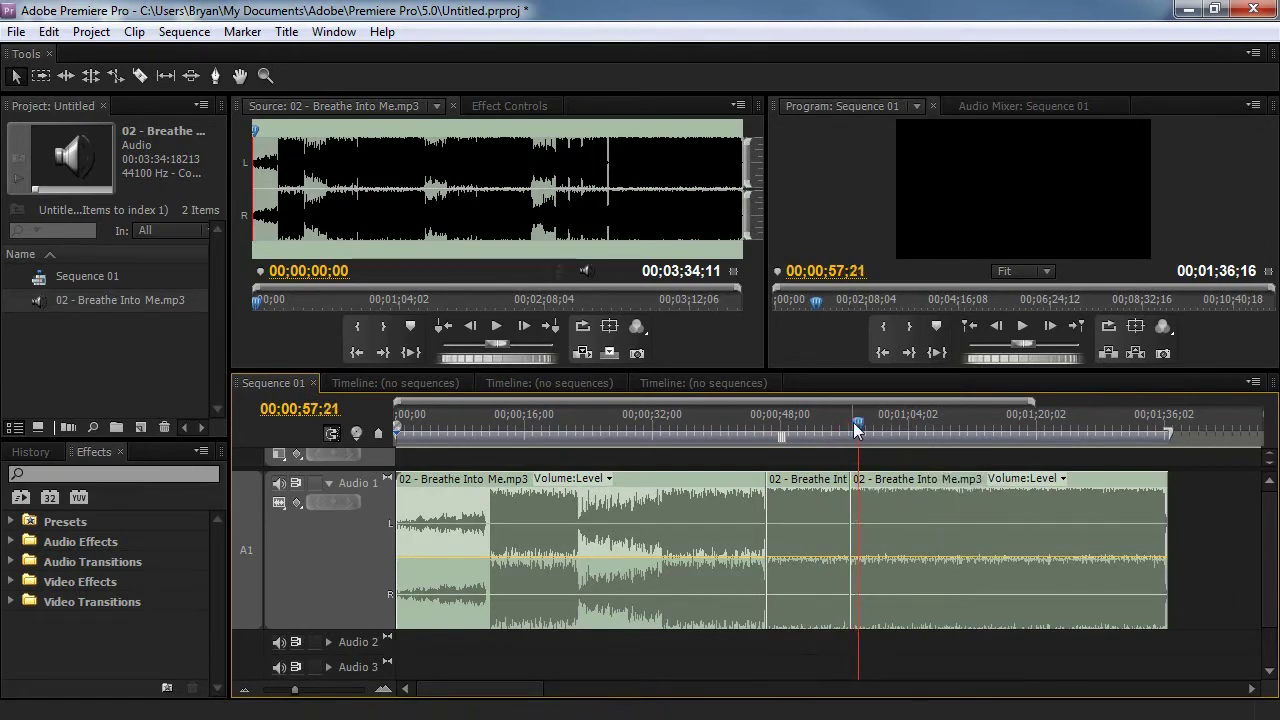
pyautogui.click(853, 422)
pyautogui.click(841, 423)
pyautogui.click(840, 424)
pyautogui.press('space')
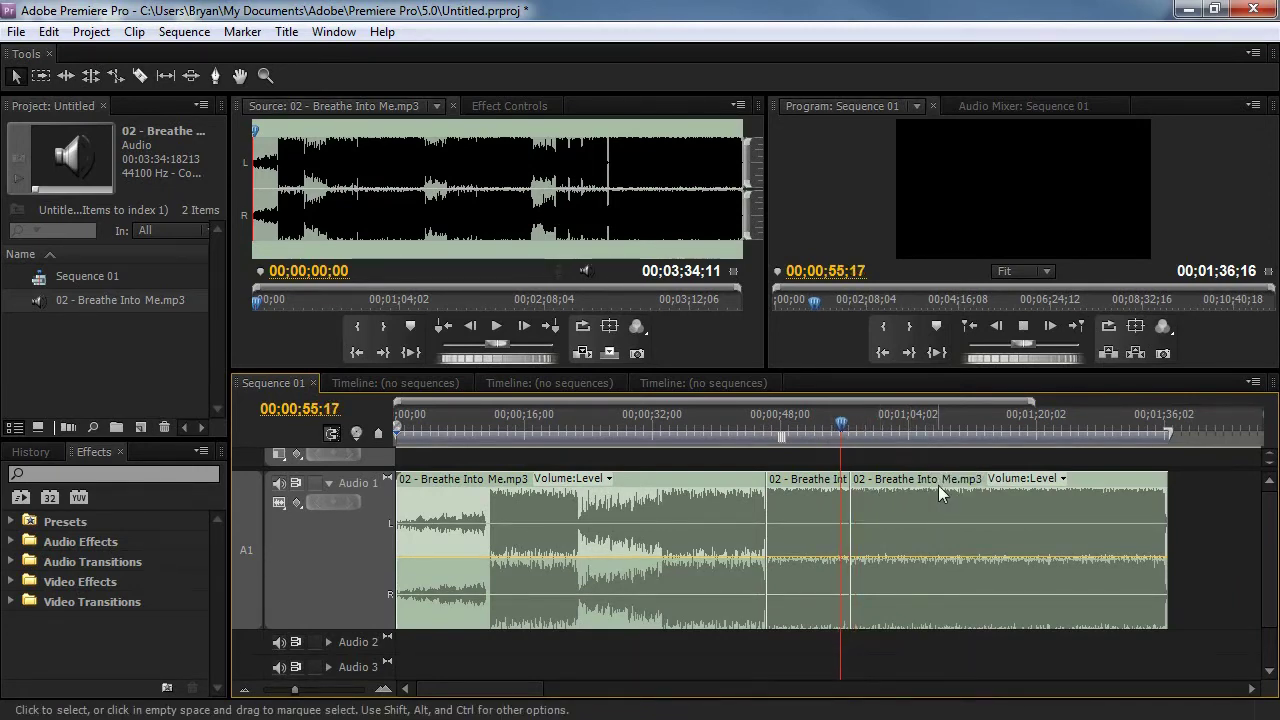
pyautogui.press('space')
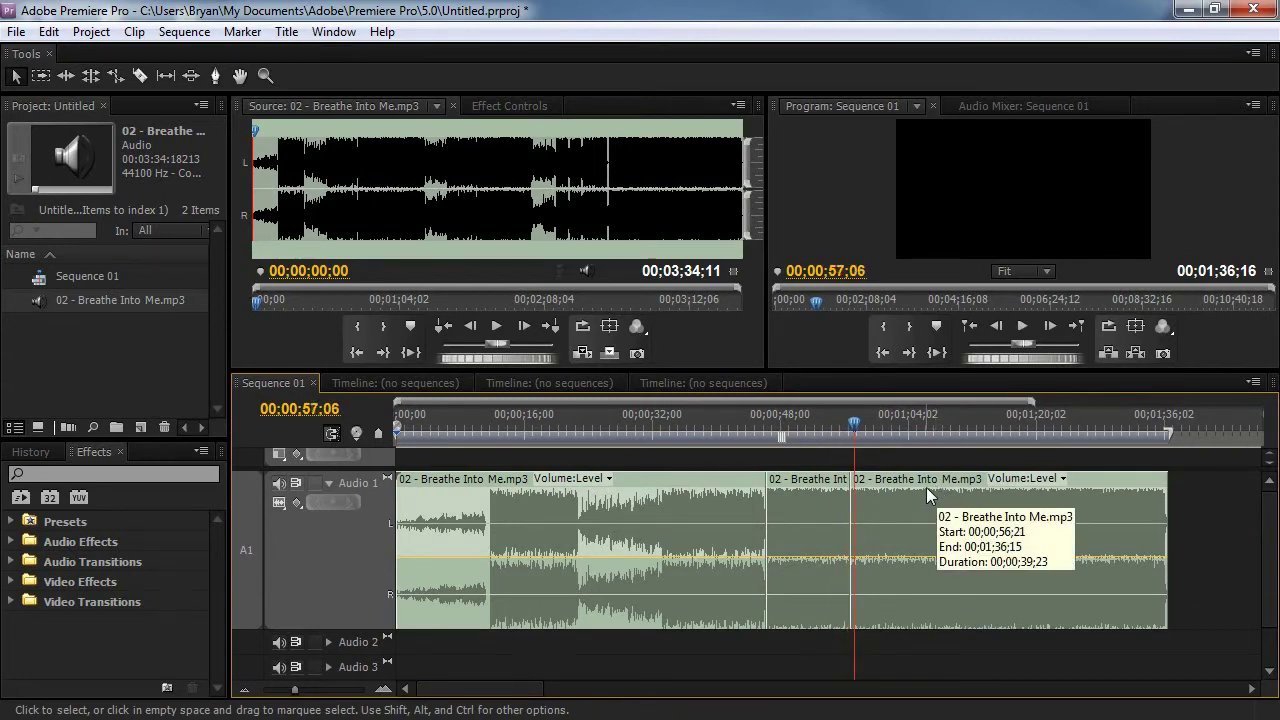
pyautogui.click(142, 498)
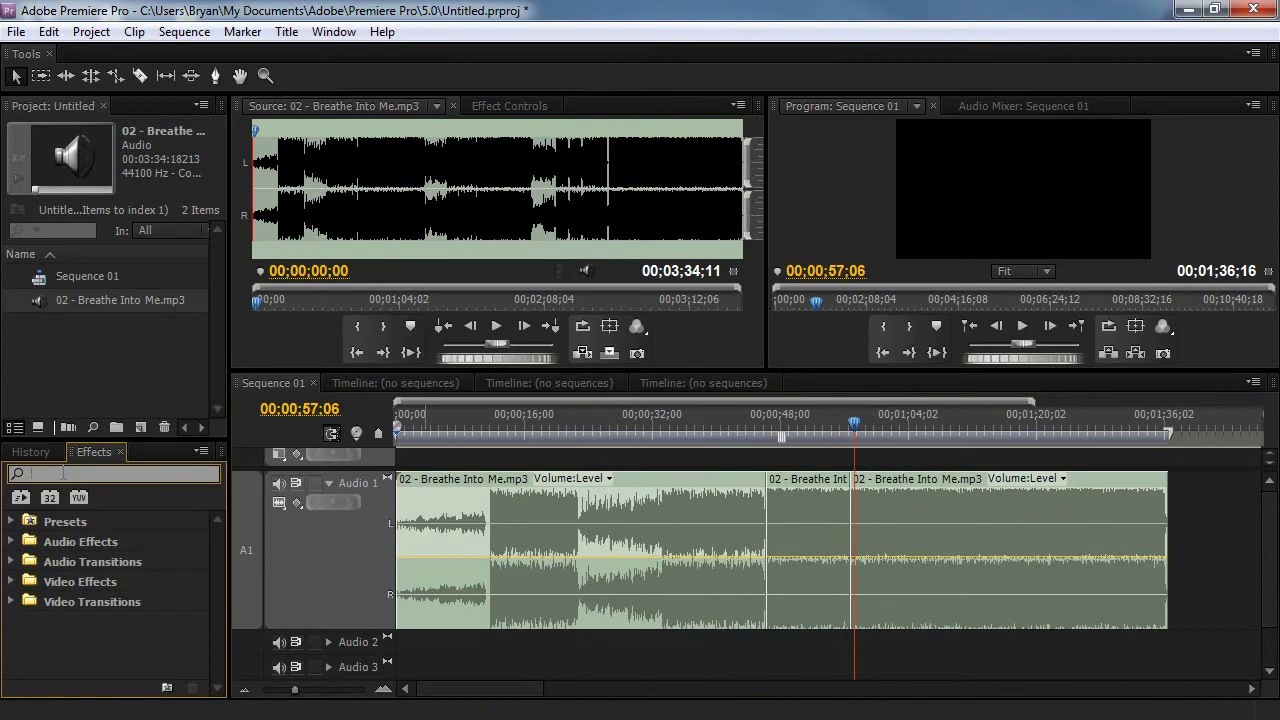
pyautogui.click(101, 561)
# - Expand Audio Transitions and its Crossfade folder in the Effects panel
pyautogui.click(14, 561)
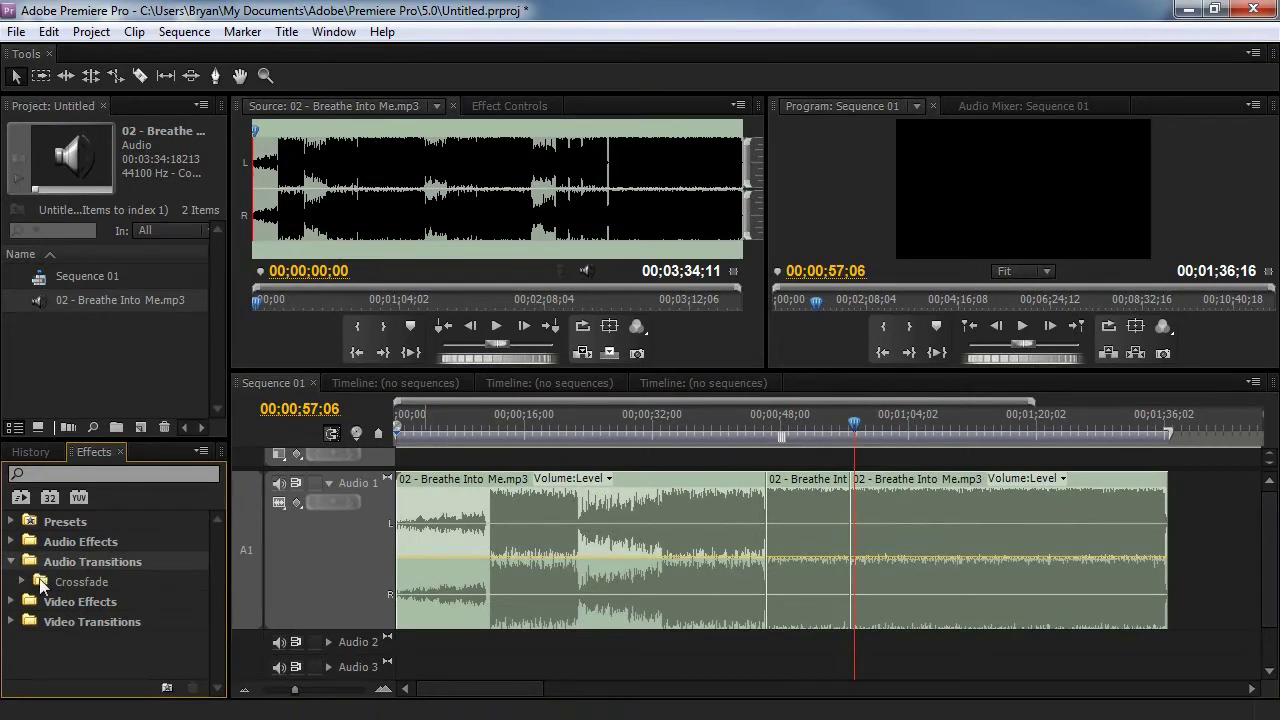
pyautogui.click(22, 581)
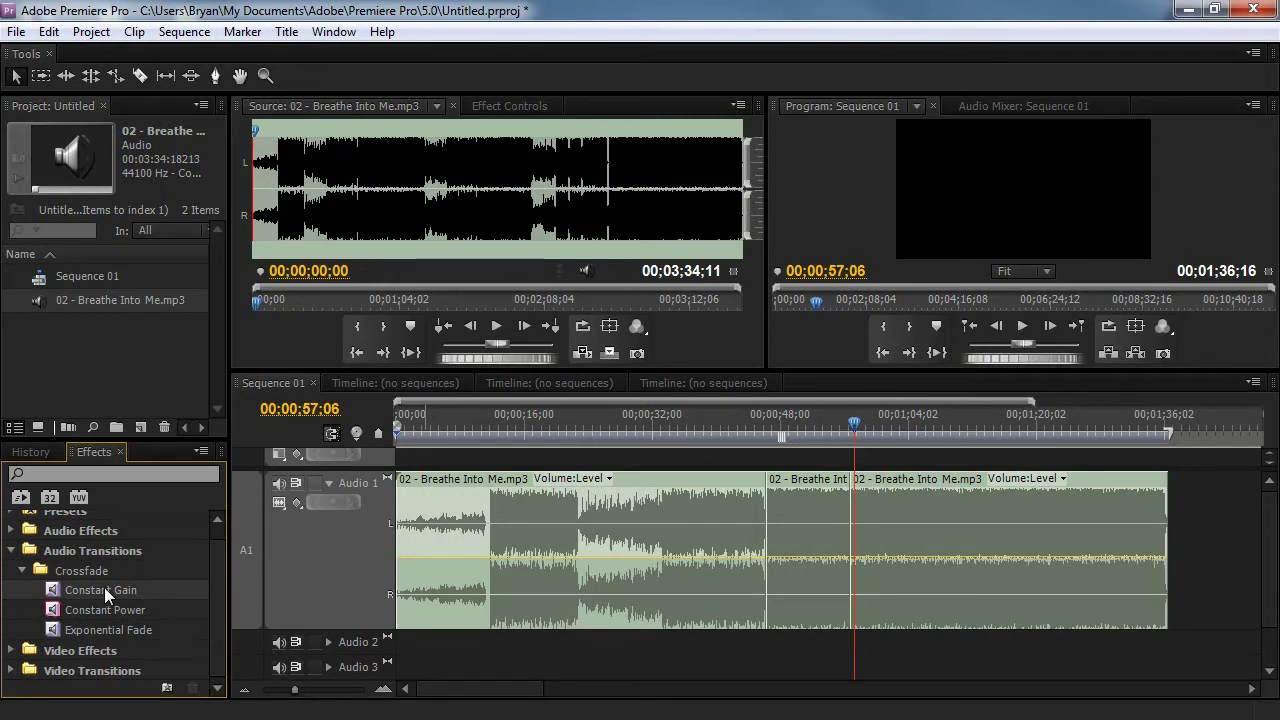
# - Place a Constant Gain crossfade on the Audio 1 join and preview it
pyautogui.moveTo(78, 594); pyautogui.dragTo(852, 508)
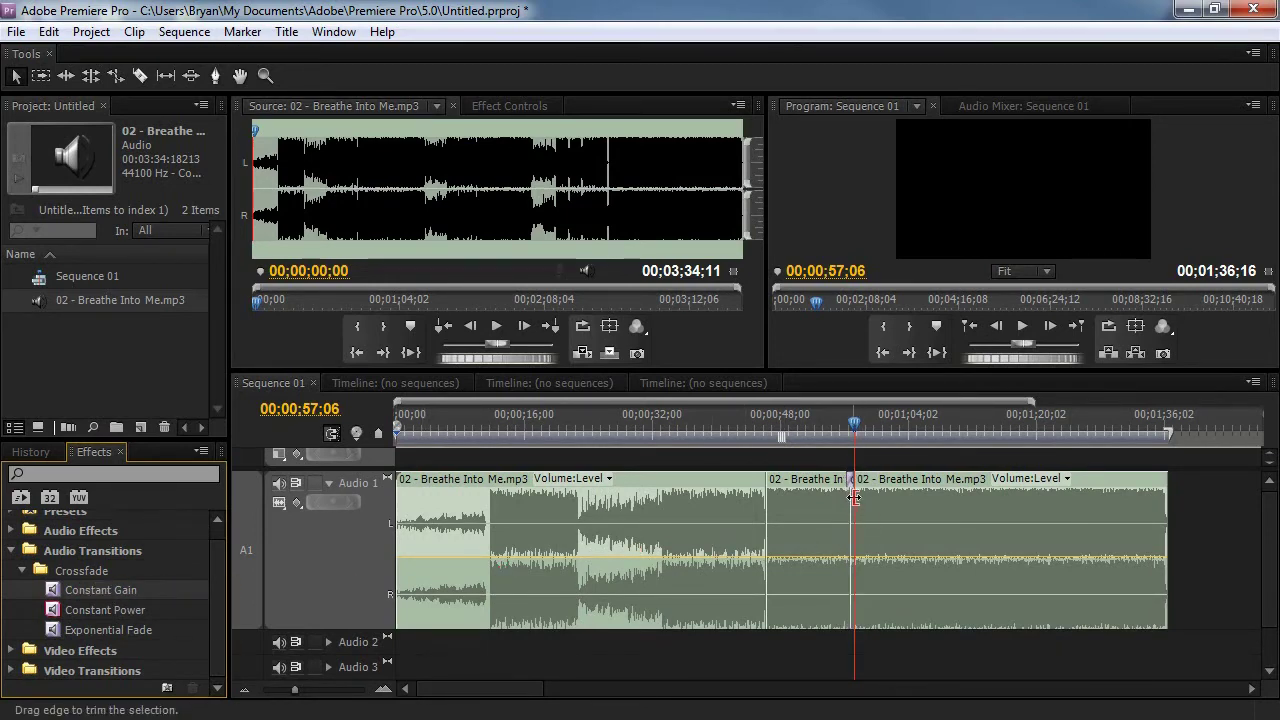
pyautogui.press('=')
pyautogui.press('=')
pyautogui.press('=')
pyautogui.moveTo(796, 433); pyautogui.dragTo(686, 438)
pyautogui.press('space')
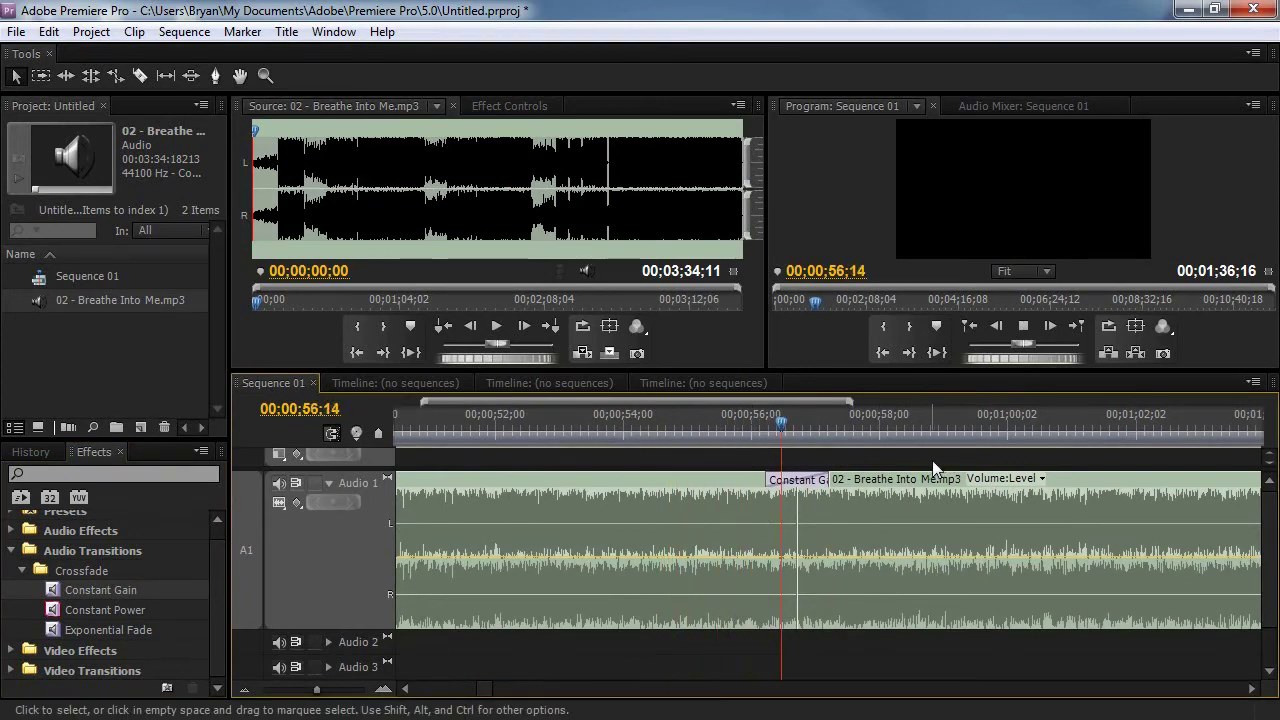
pyautogui.press('space')
pyautogui.moveTo(817, 419); pyautogui.dragTo(792, 397)
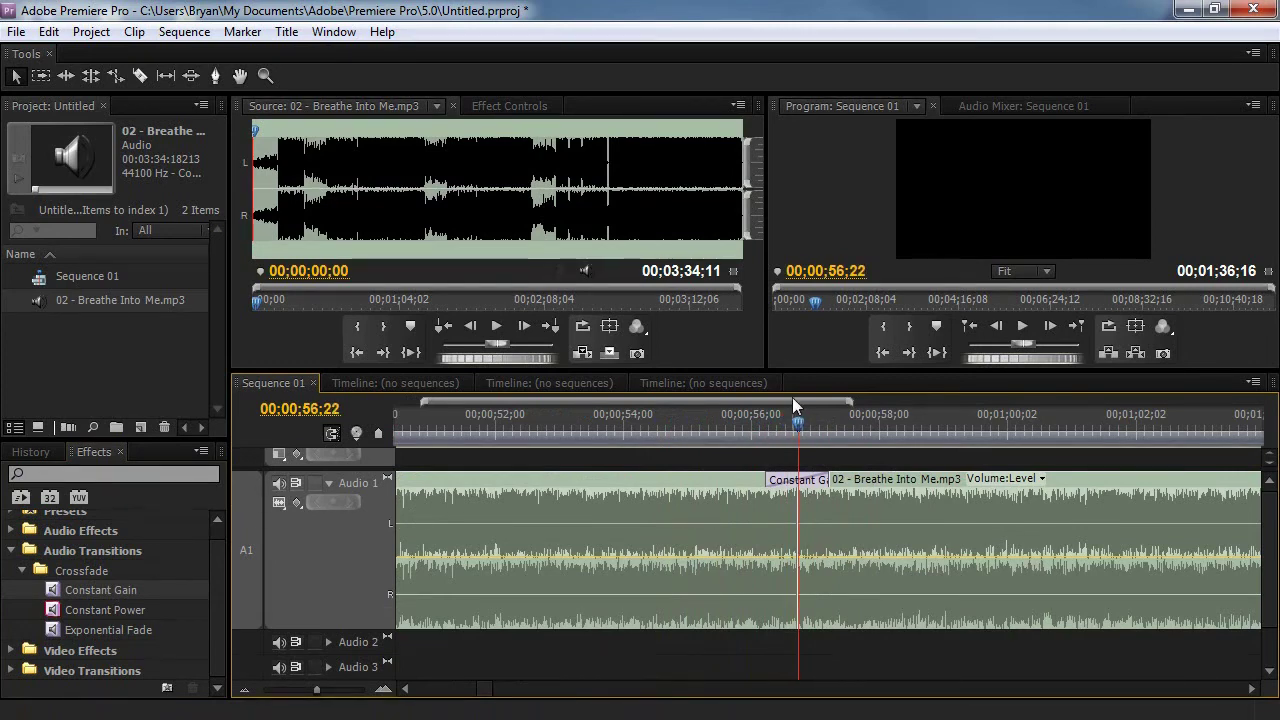
# - Replace the Constant Gain crossfade with Constant Power at the 00;00;56;21 join
pyautogui.click(797, 480)
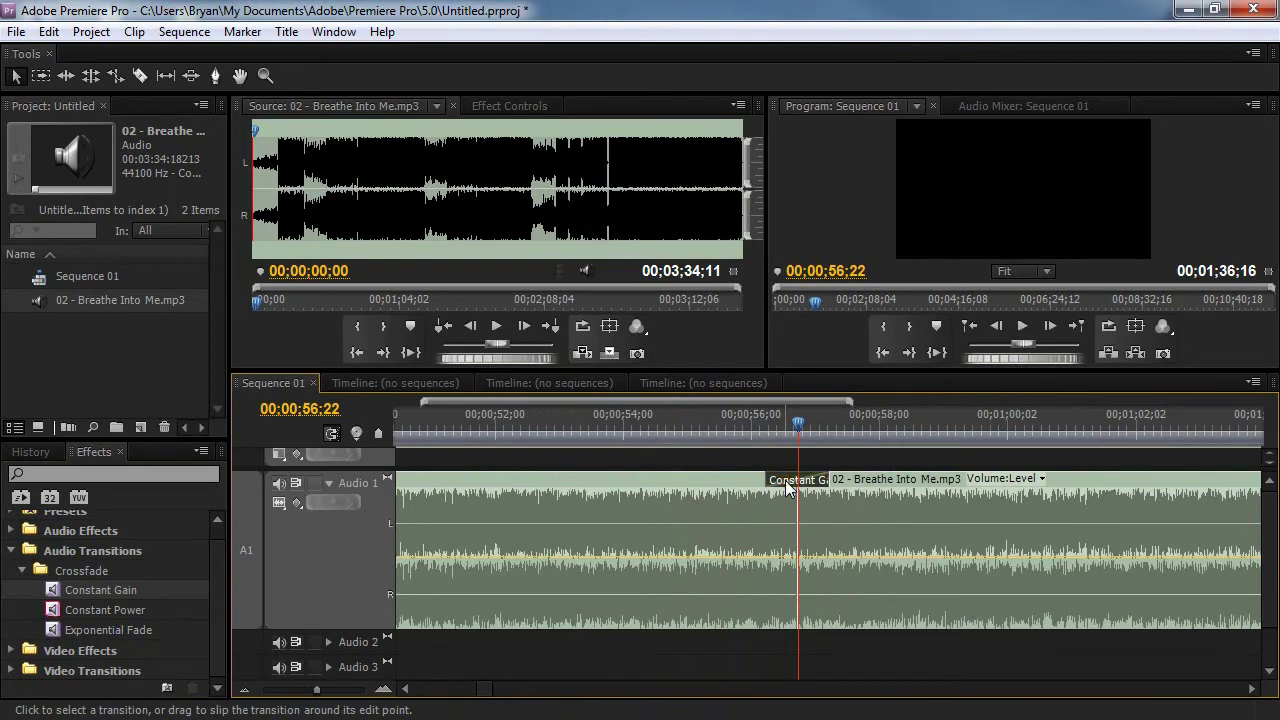
pyautogui.press('Delete')
pyautogui.moveTo(62, 611); pyautogui.dragTo(829, 508)
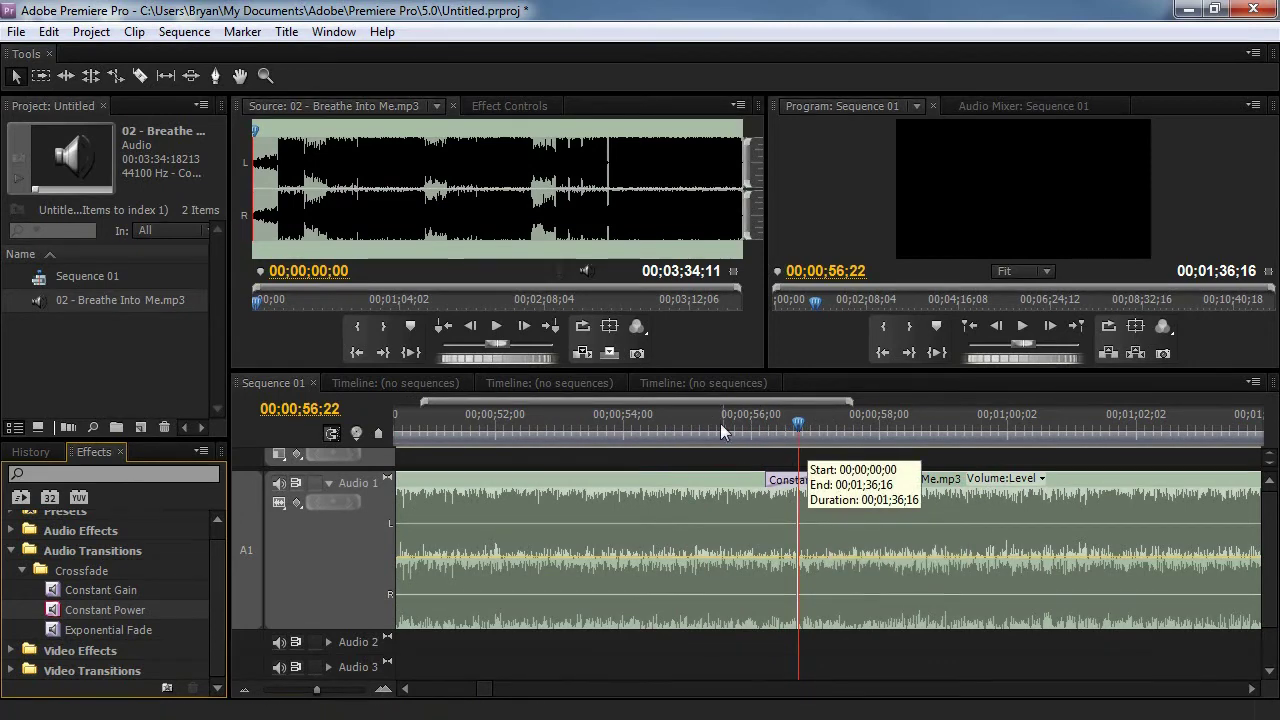
pyautogui.click(688, 428)
# - Play the Constant Power crossfade, zoom out to the whole song, then go to YouTube Music
pyautogui.press('space')
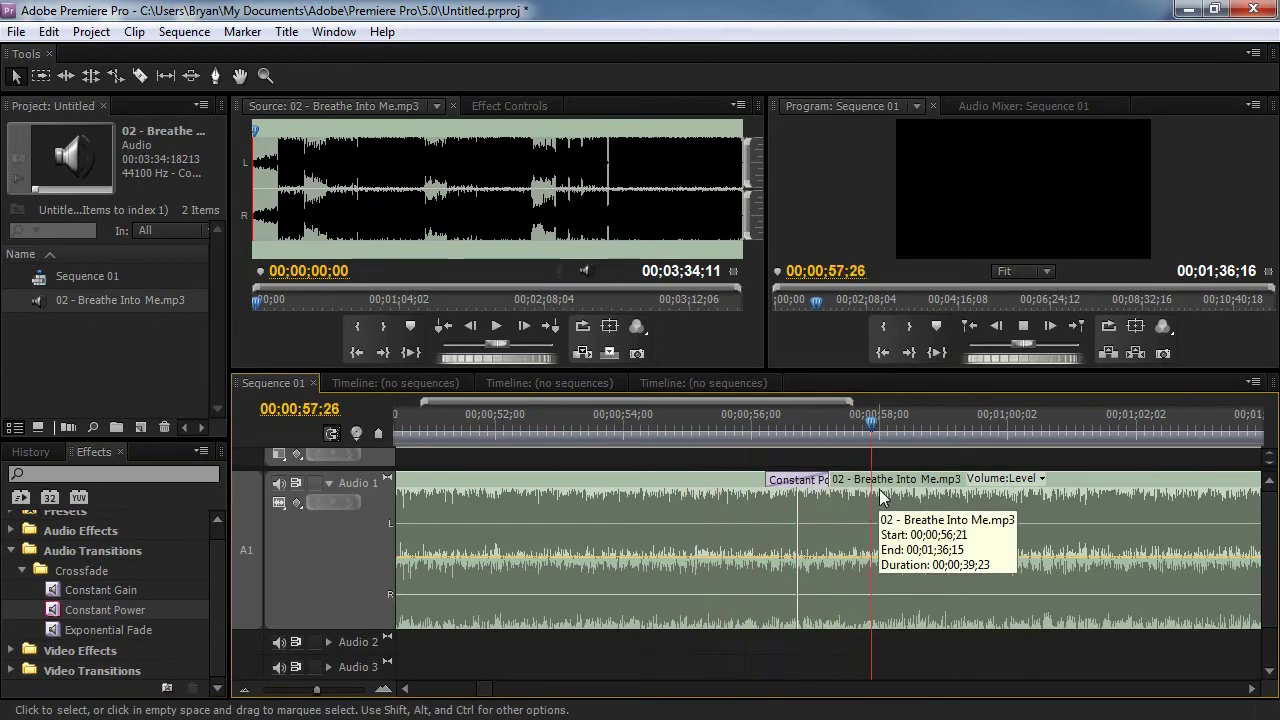
pyautogui.press('space')
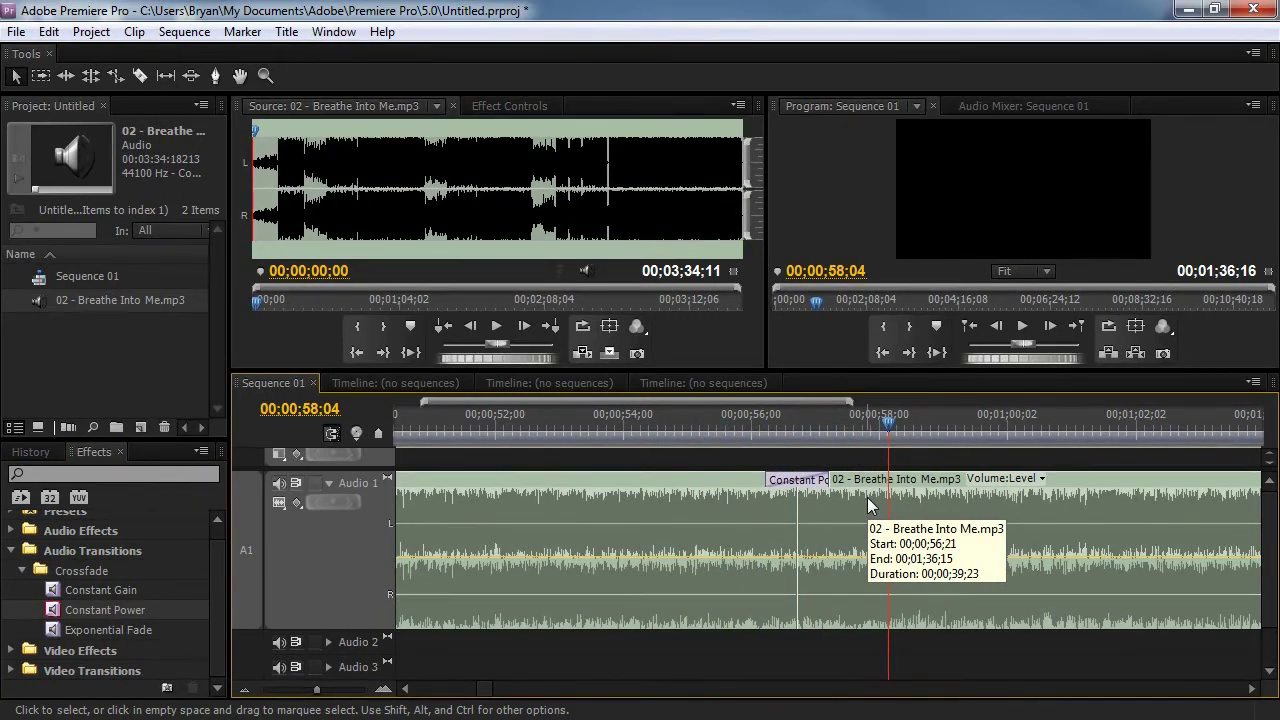
pyautogui.click(50, 592)
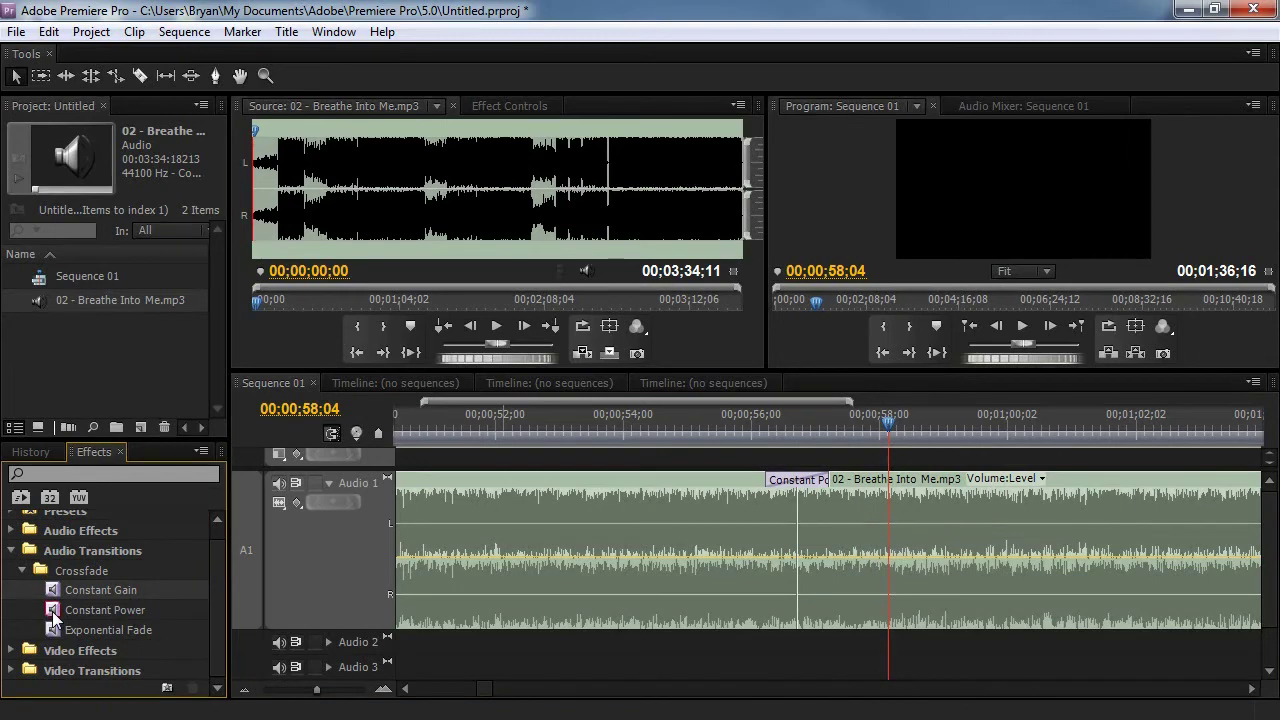
pyautogui.press('-')
pyautogui.press('-')
pyautogui.press('-')
pyautogui.press('-')
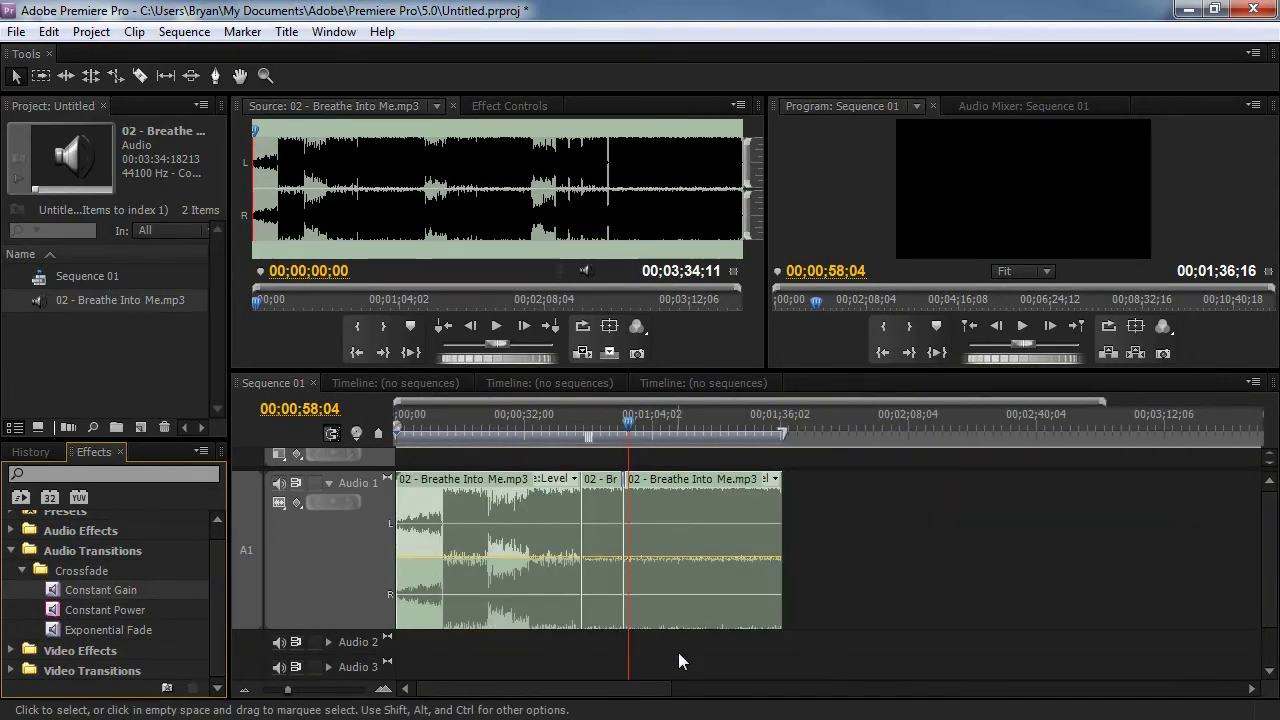
pyautogui.hotkey('alt', 'Tab')
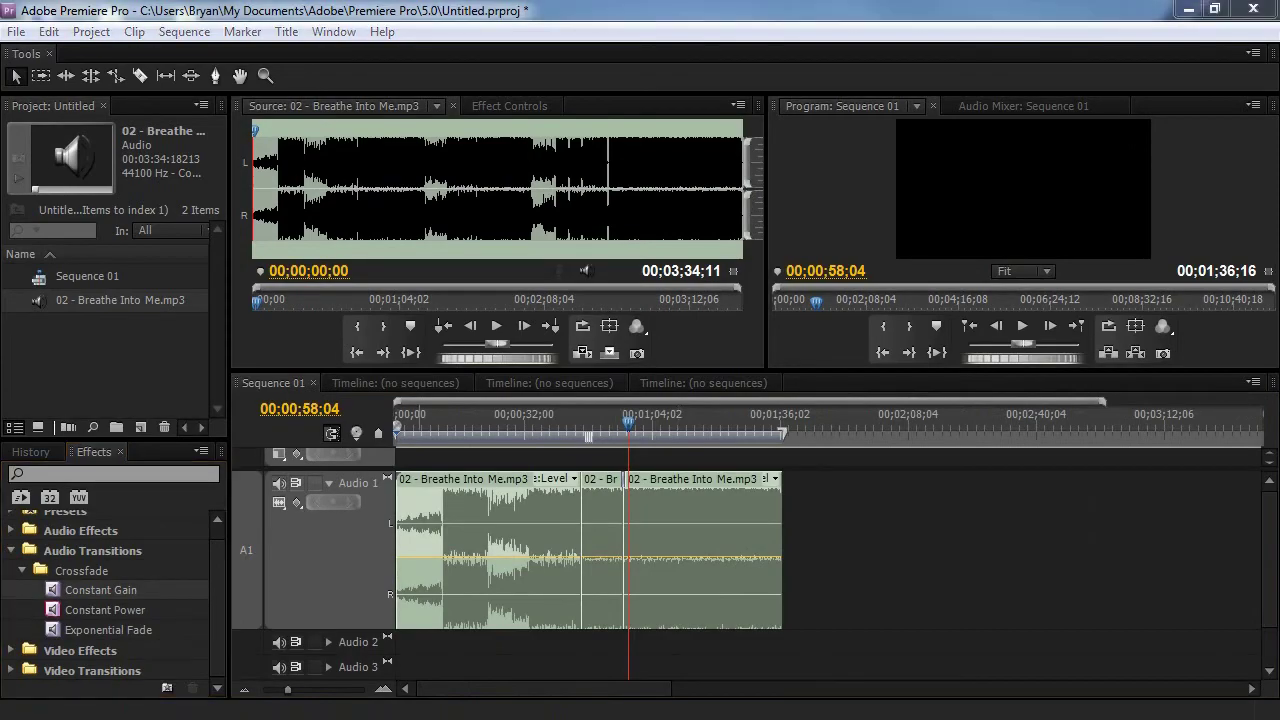
pyautogui.moveTo(896, 75); pyautogui.dragTo(1021, 38)
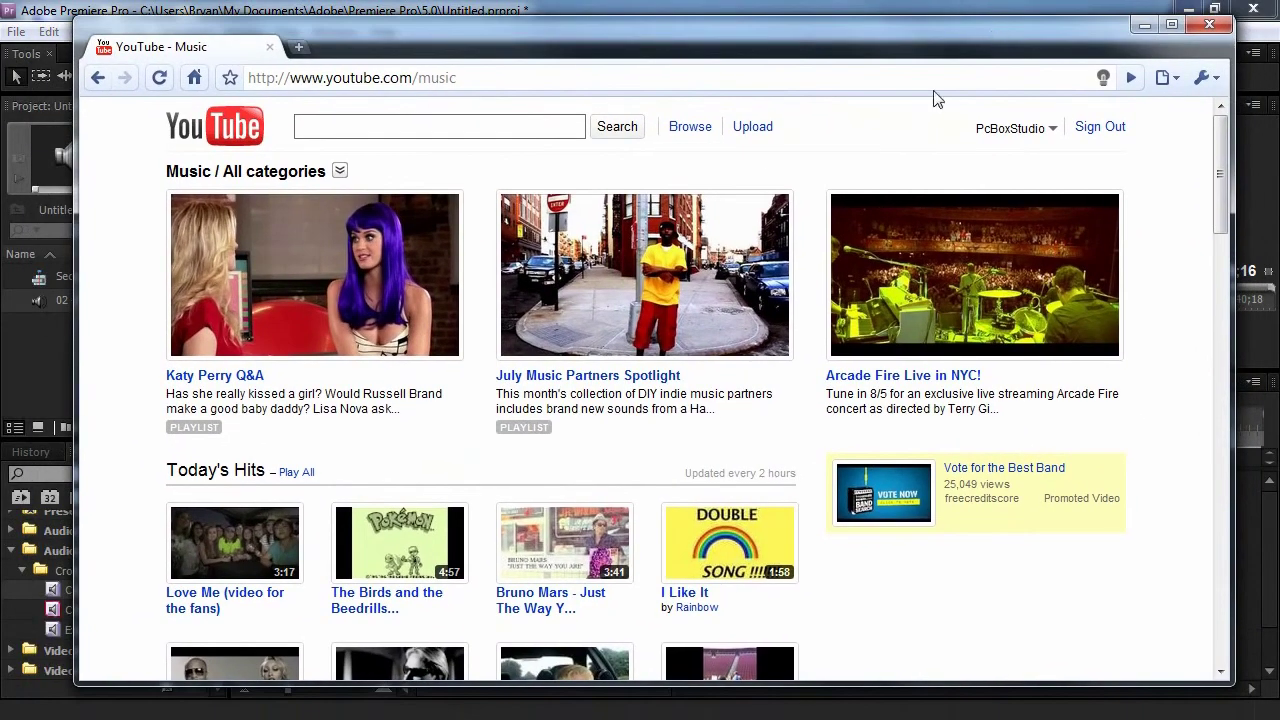
pyautogui.scroll(-8, 484, 410)
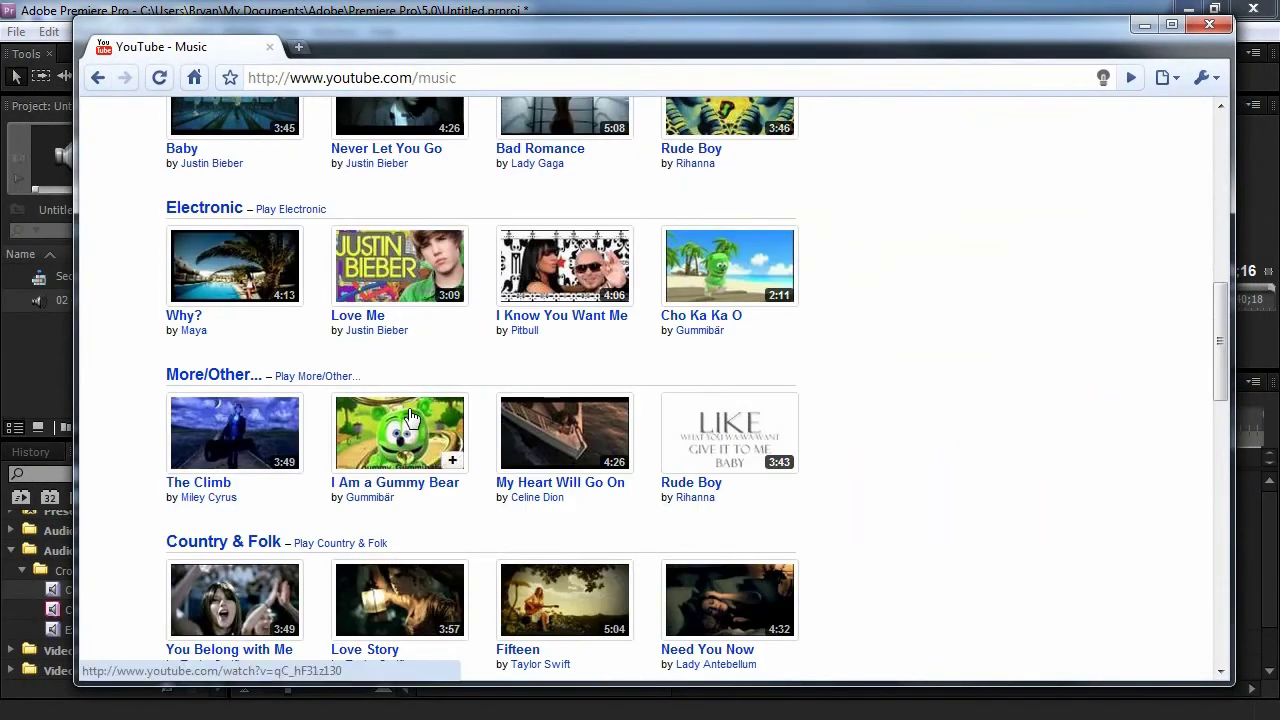
pyautogui.scroll(5, 410, 415)
pyautogui.scroll(-2, 410, 415)
pyautogui.scroll(1, 483, 391)
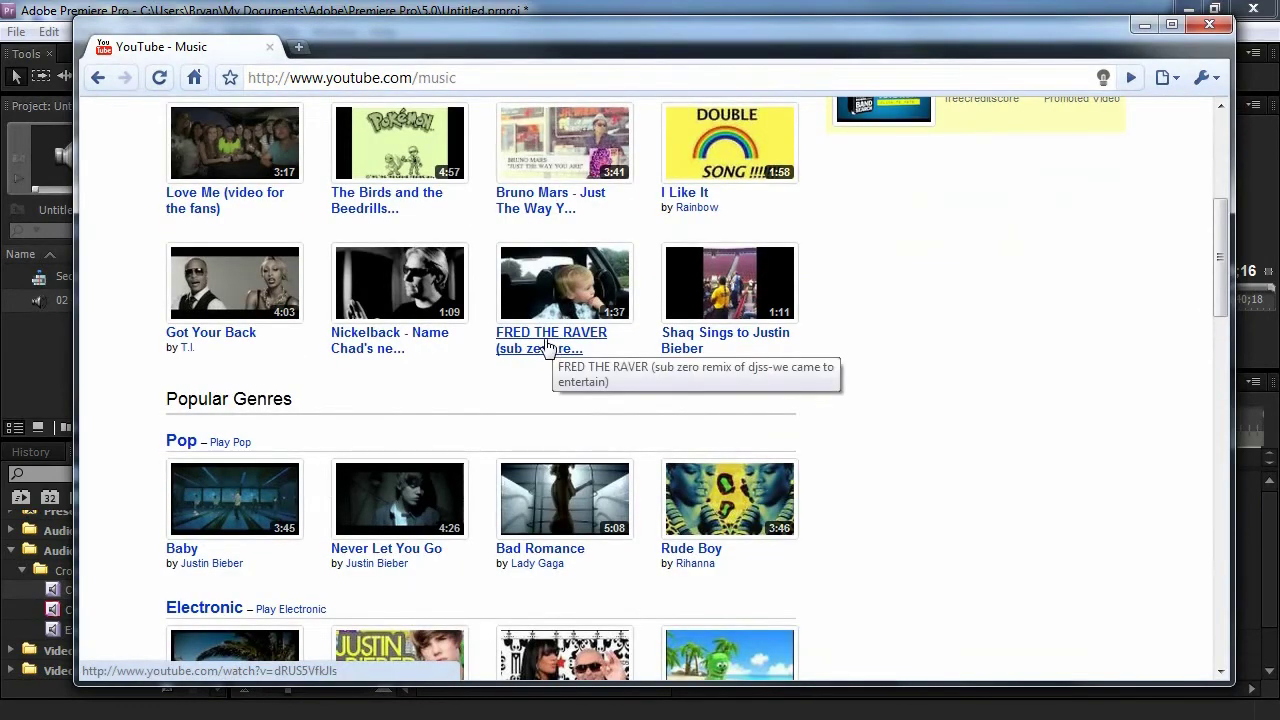
pyautogui.scroll(3, 555, 360)
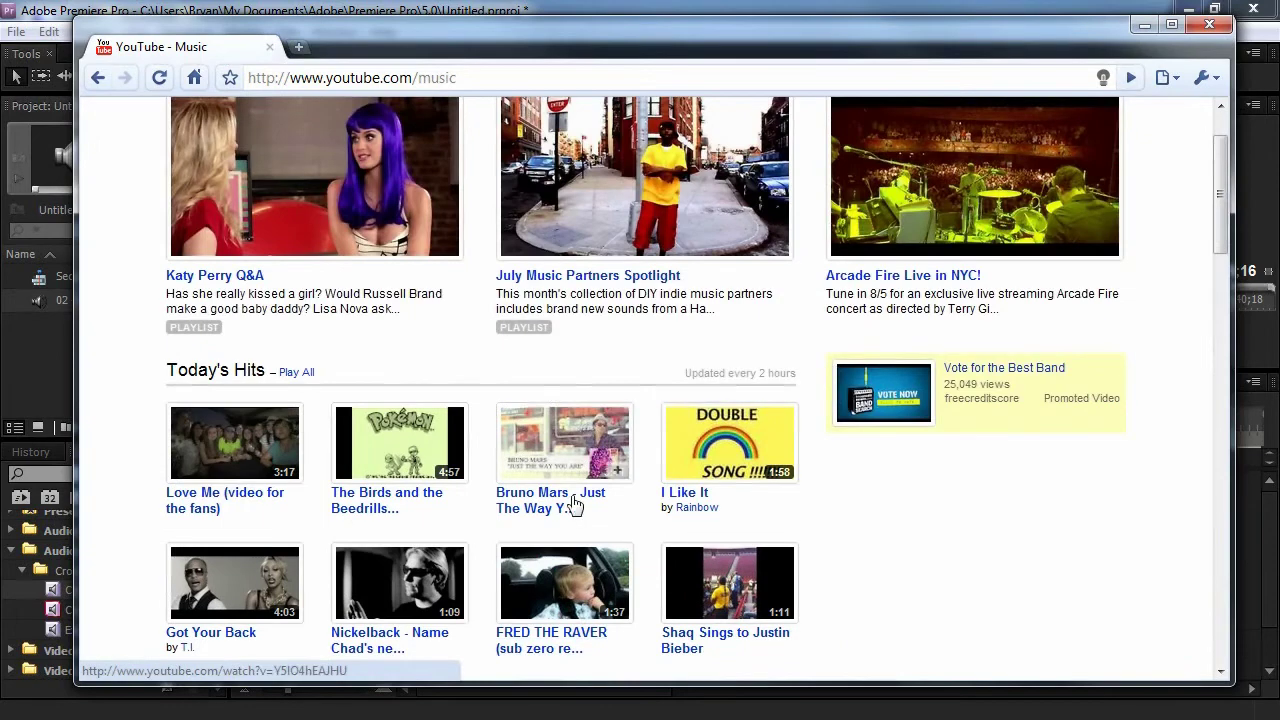
pyautogui.scroll(-2, 560, 418)
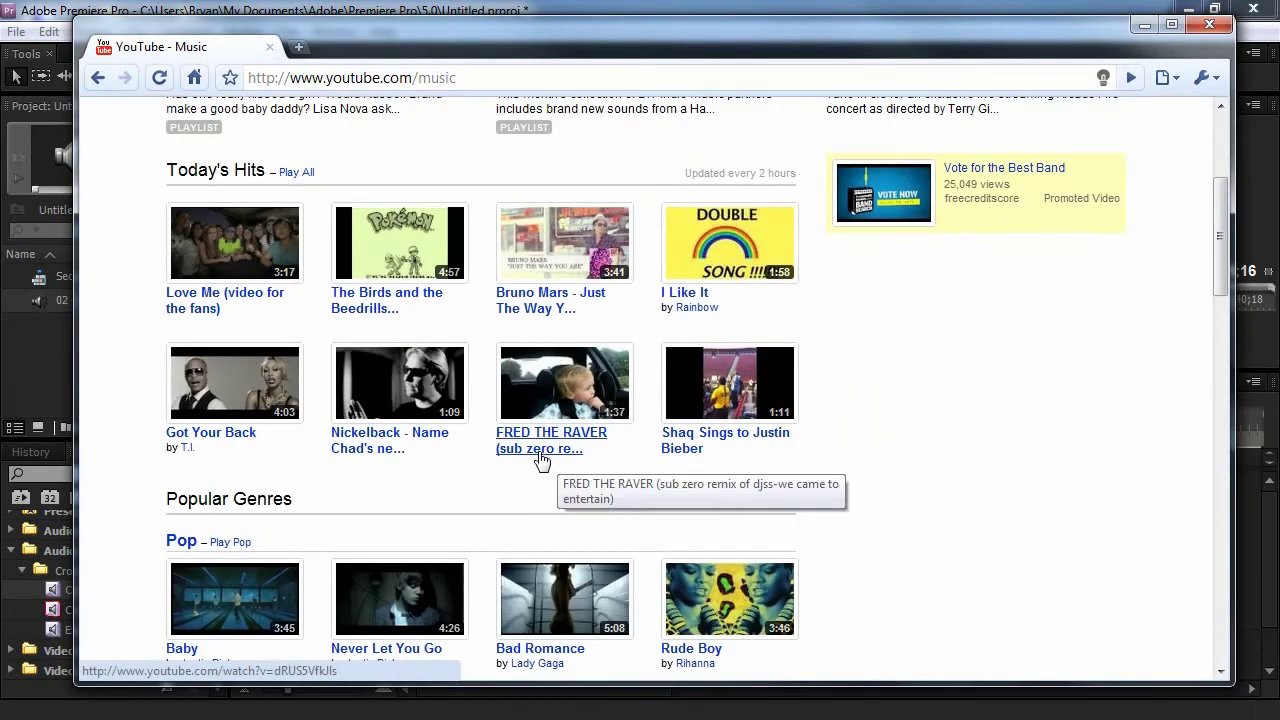
pyautogui.scroll(3, 541, 460)
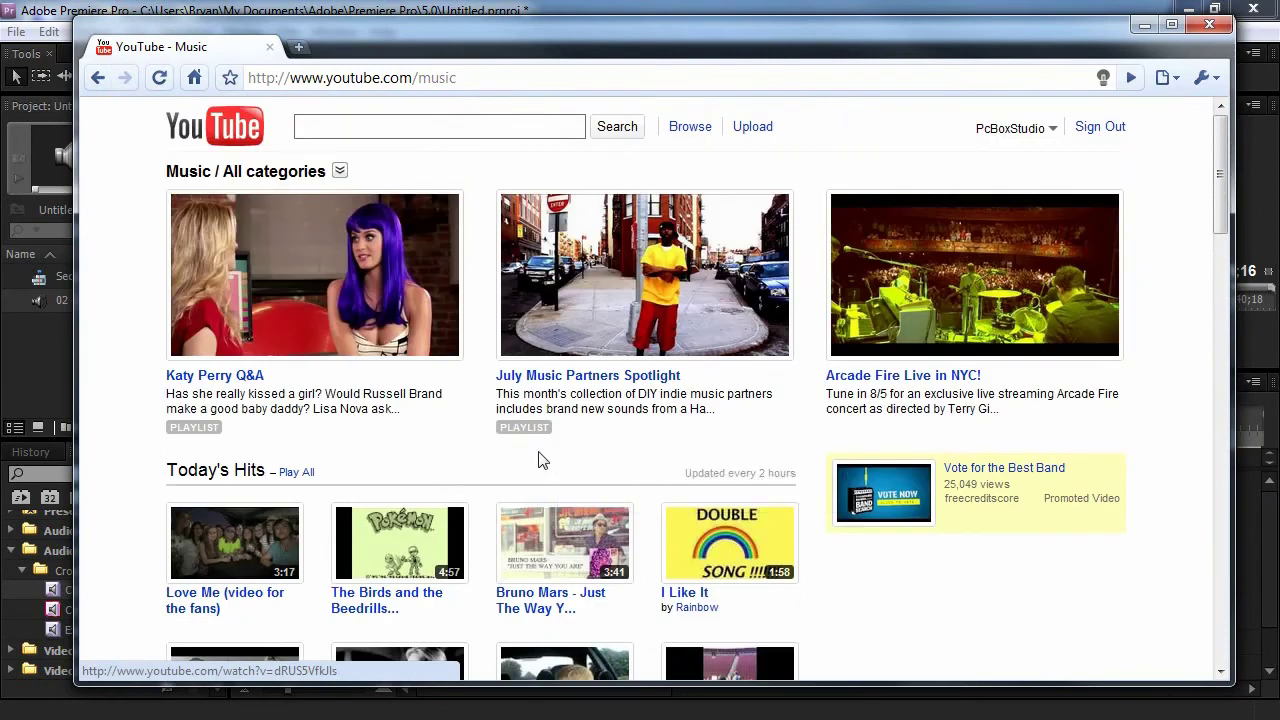
pyautogui.moveTo(1058, 54); pyautogui.dragTo(1025, 60)
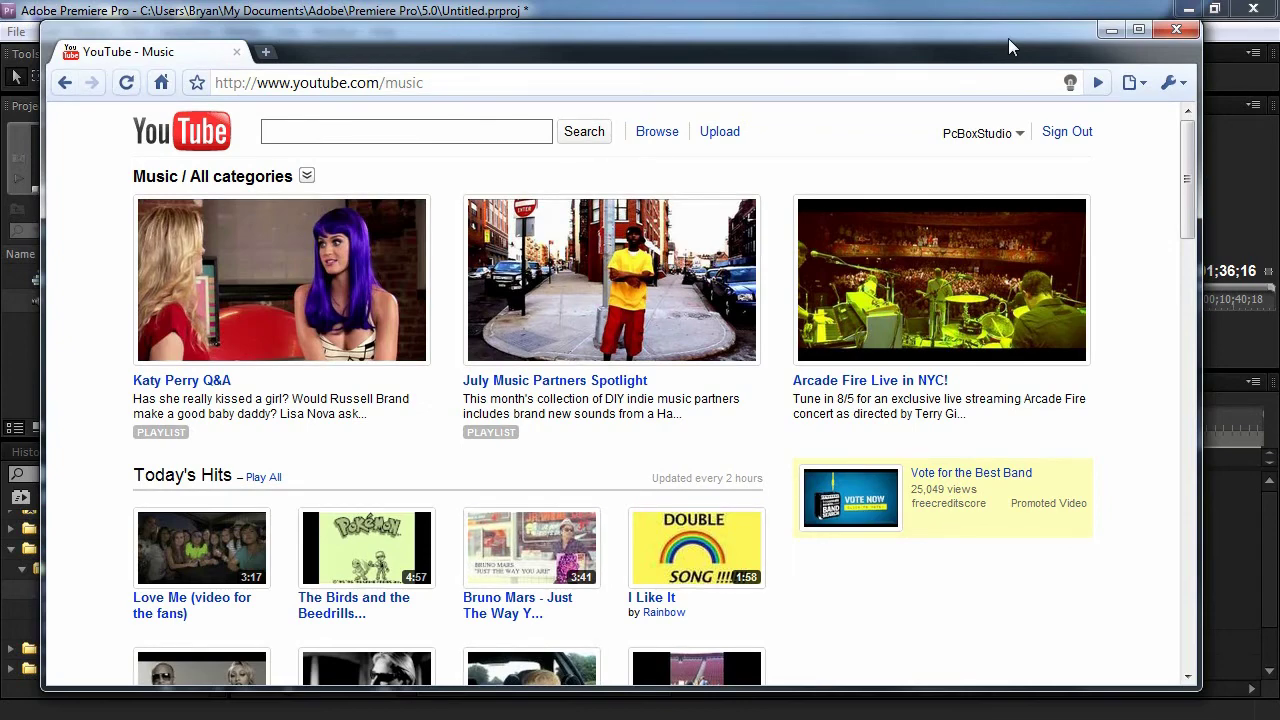
# - Return from the browser to the Premiere timeline and open the File menu
pyautogui.hotkey('alt', 'Tab')
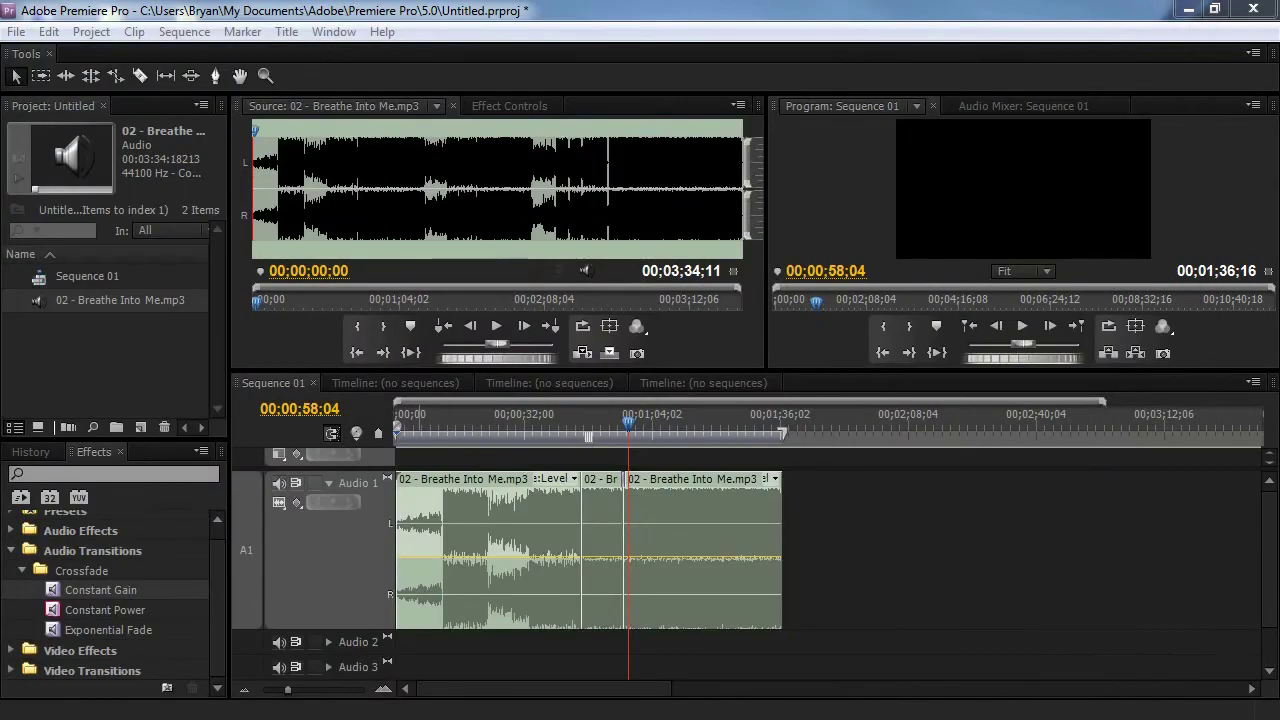
pyautogui.click(893, 529)
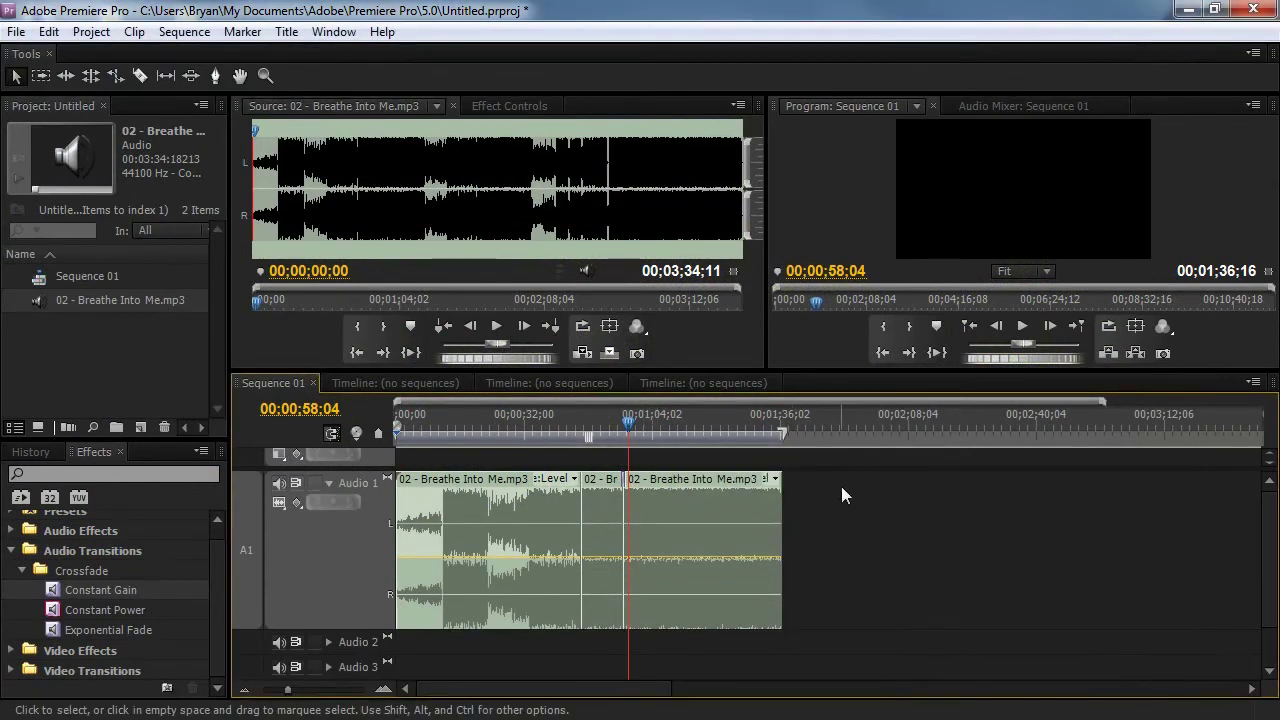
pyautogui.click(16, 31)
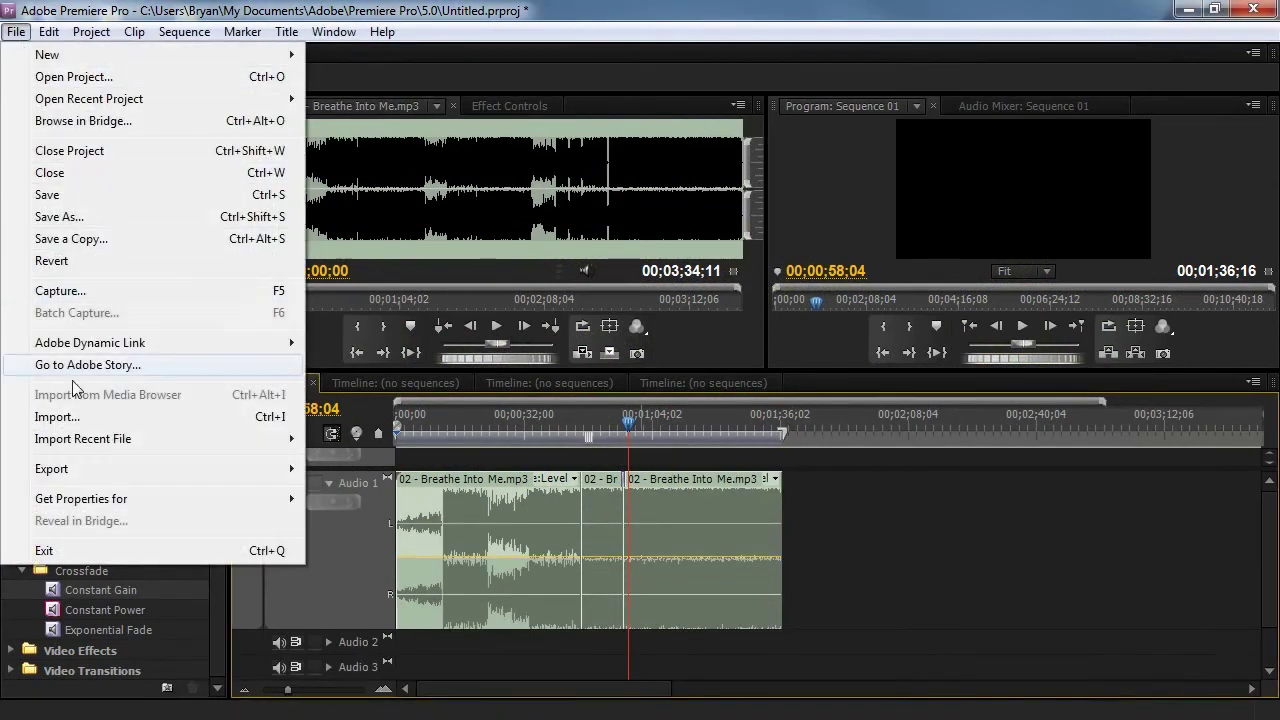
# - Open Export Media settings and set the export format to MP3
pyautogui.moveTo(78, 459)
pyautogui.click(440, 477)
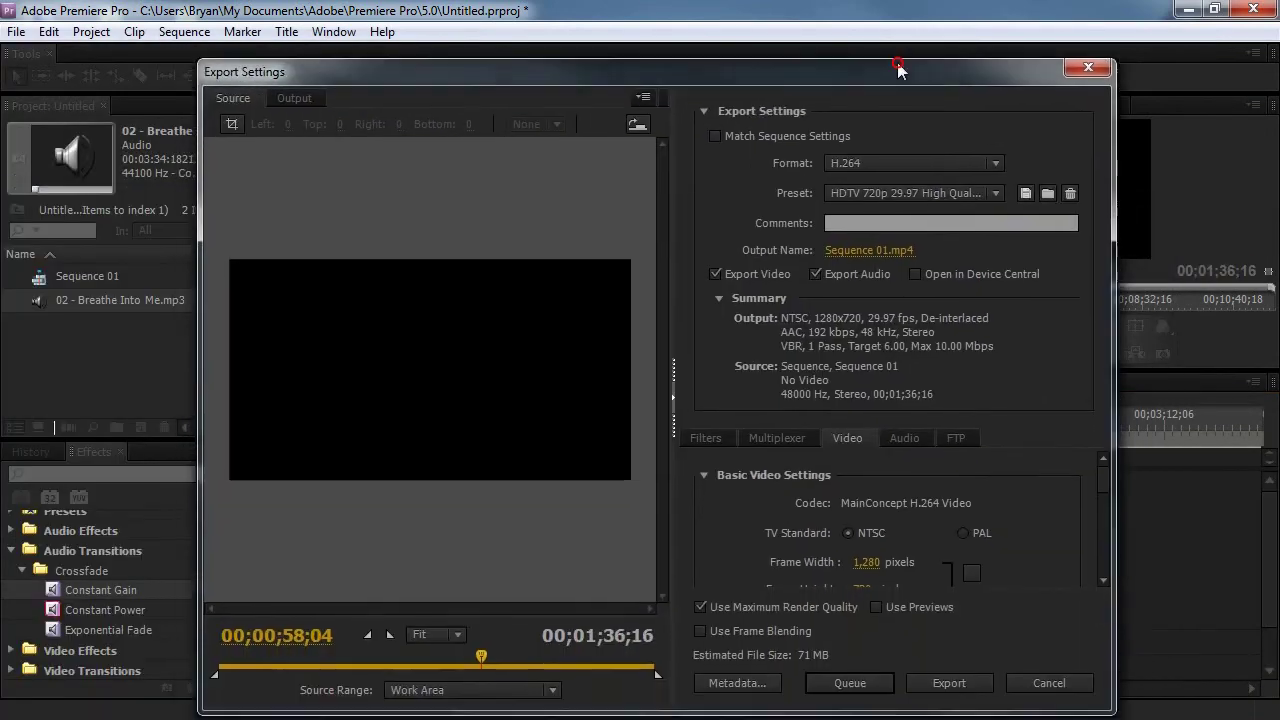
pyautogui.moveTo(898, 68); pyautogui.dragTo(888, 26)
pyautogui.click(855, 124)
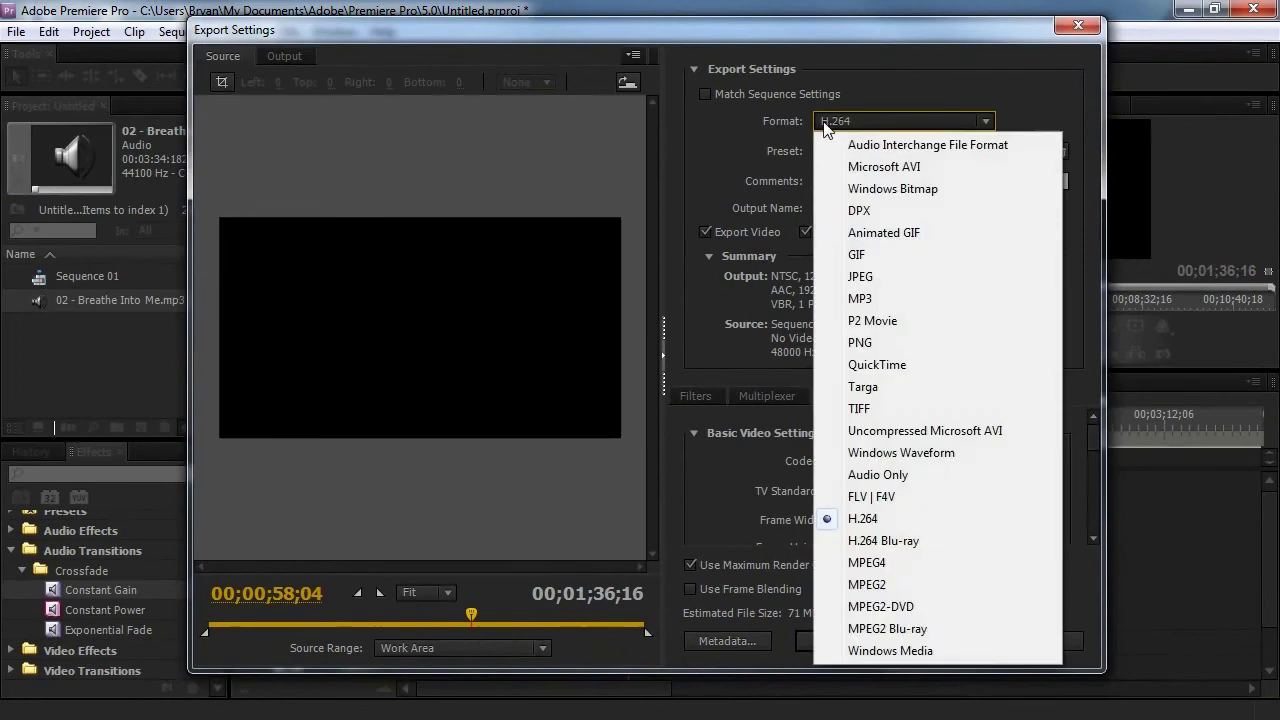
pyautogui.click(897, 296)
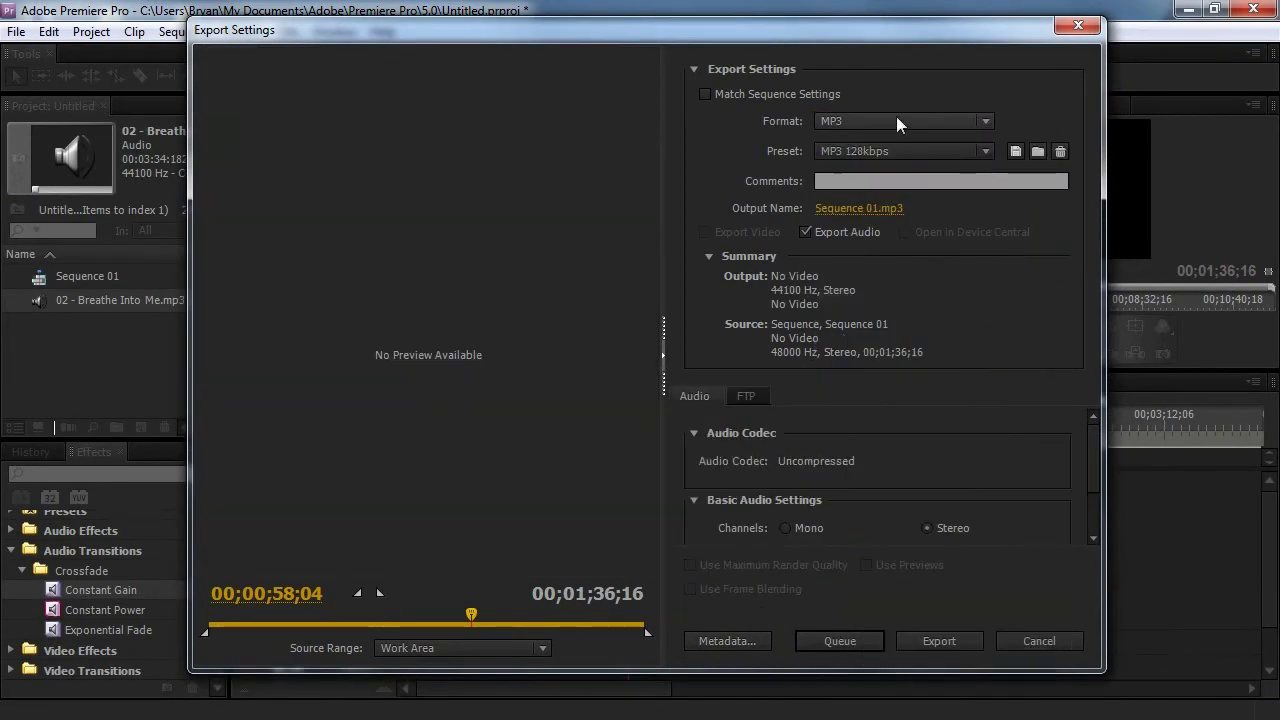
pyautogui.click(897, 152)
pyautogui.click(862, 174)
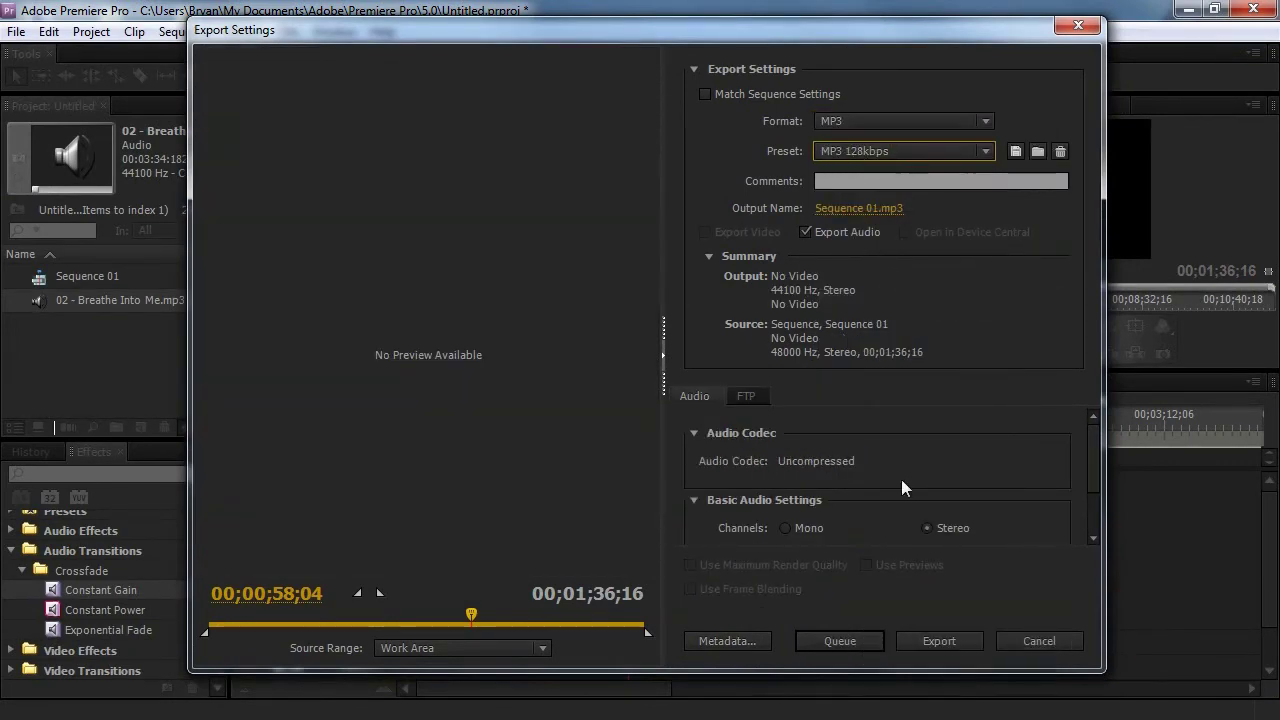
# - Set the MP3 audio bitrate to 320 kbps in Basic Audio Settings
pyautogui.moveTo(1090, 456); pyautogui.dragTo(1054, 507)
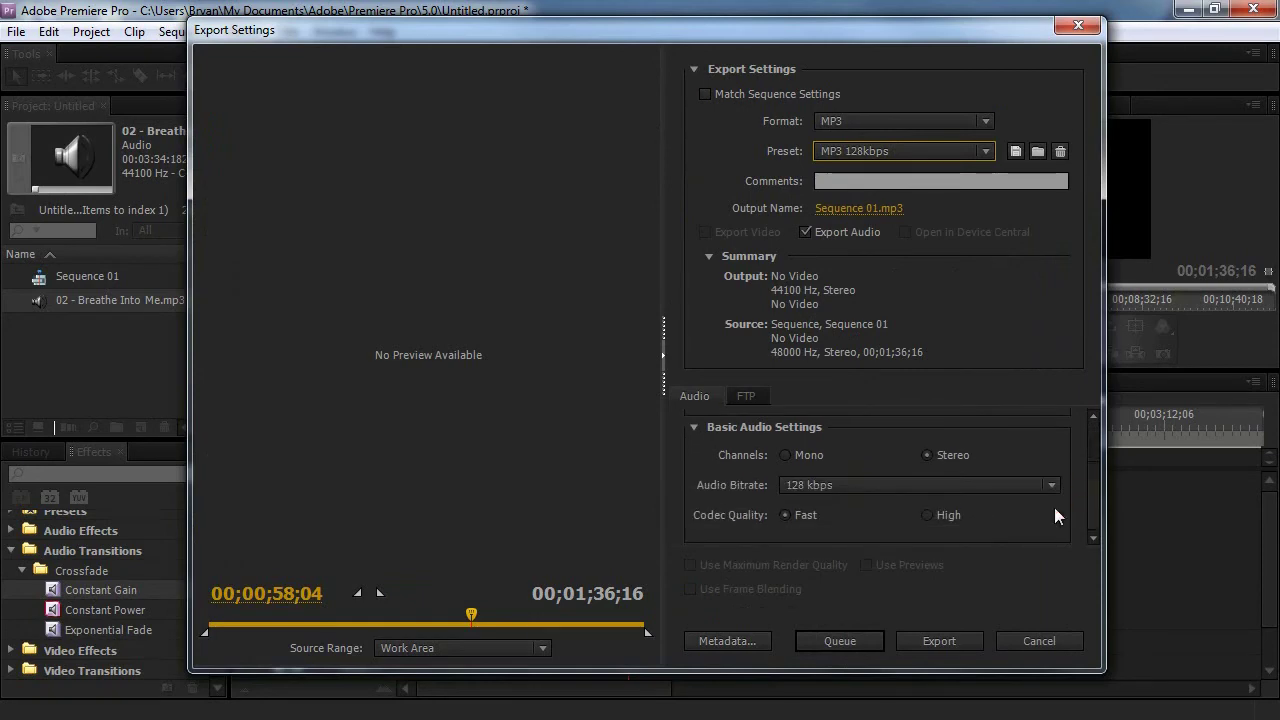
pyautogui.click(818, 482)
pyautogui.click(832, 460)
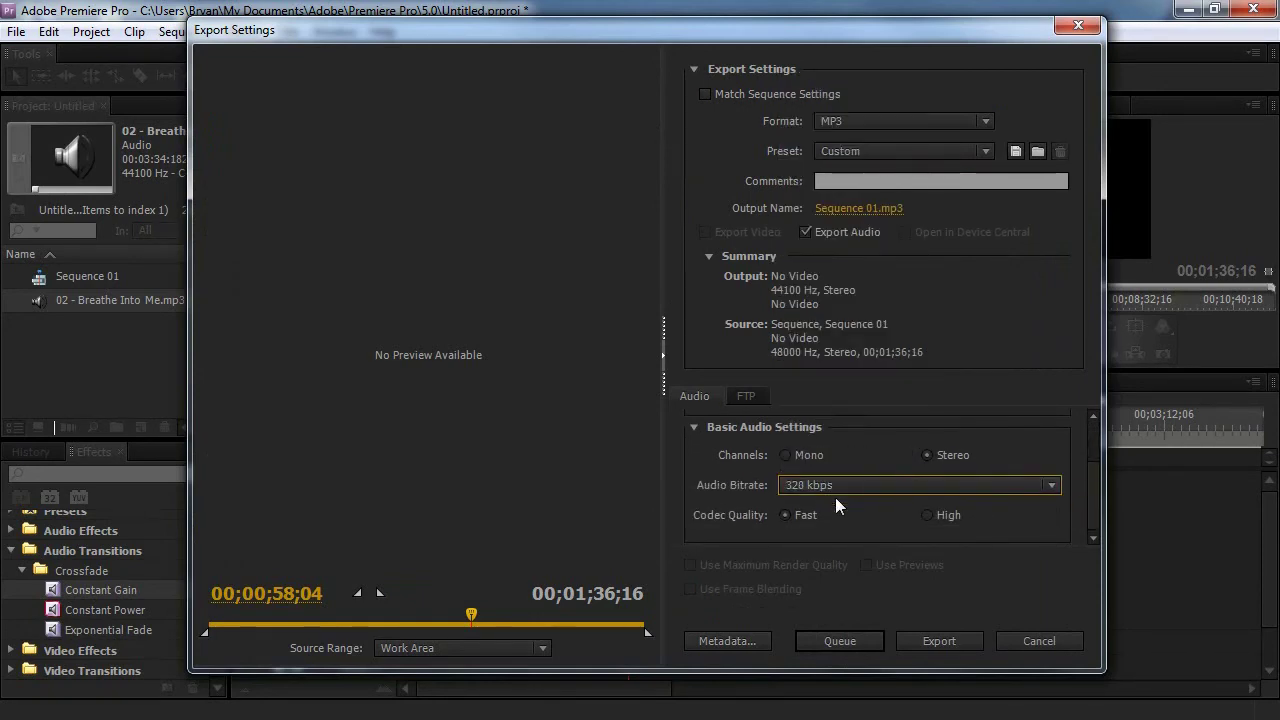
pyautogui.click(826, 485)
pyautogui.click(825, 482)
# - Name the export output themix.mp3 and save it to the Desktop
pyautogui.click(856, 208)
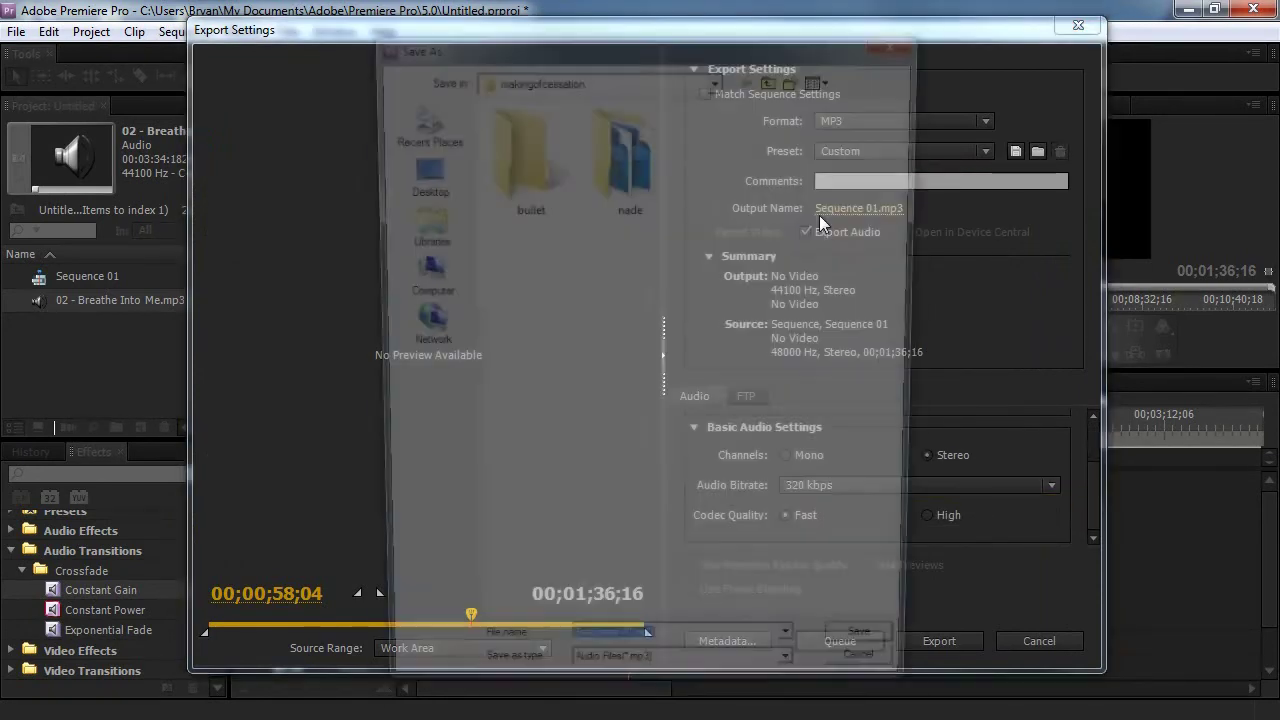
pyautogui.click(418, 172)
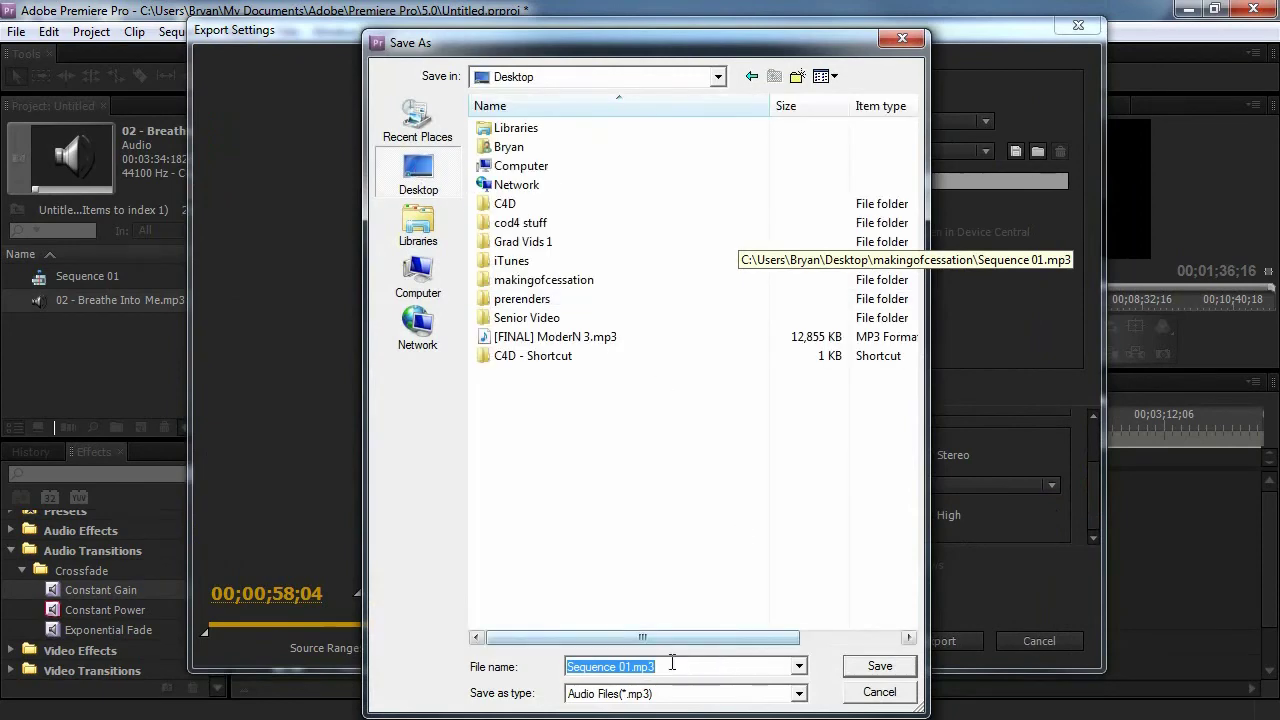
pyautogui.click(633, 666)
pyautogui.moveTo(633, 666); pyautogui.dragTo(433, 675)
pyautogui.write('themix')
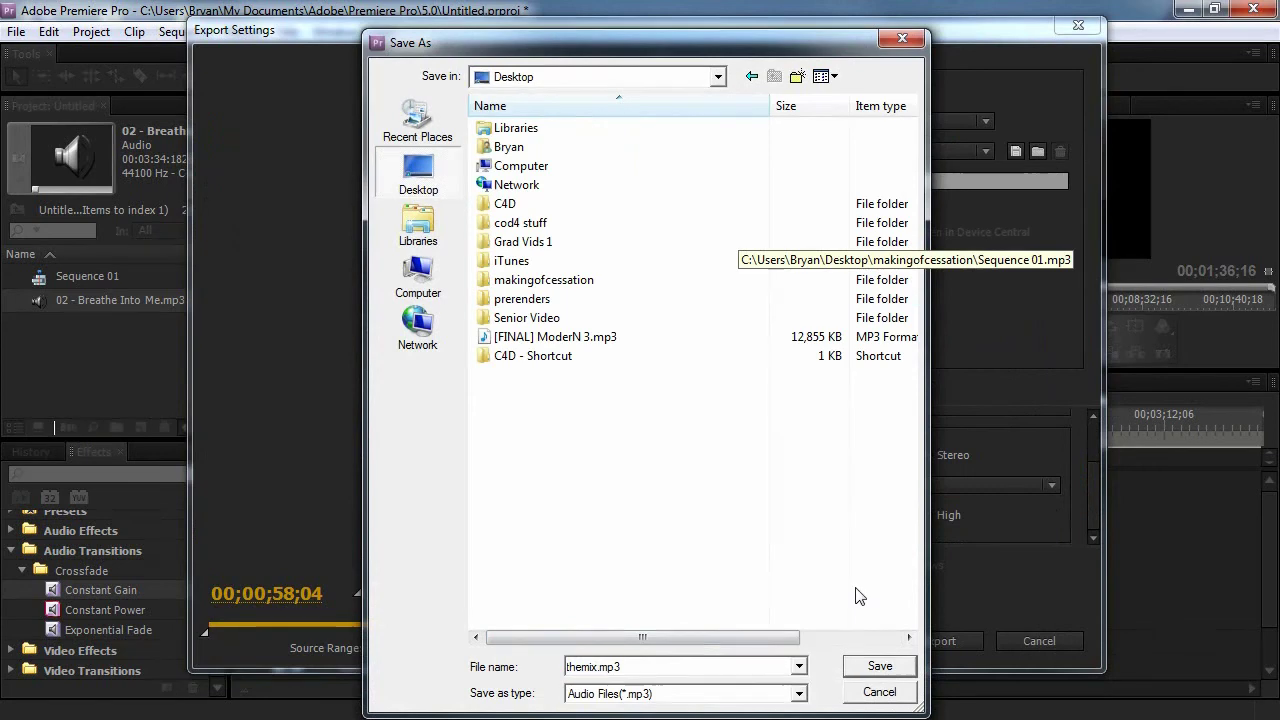
pyautogui.click(893, 666)
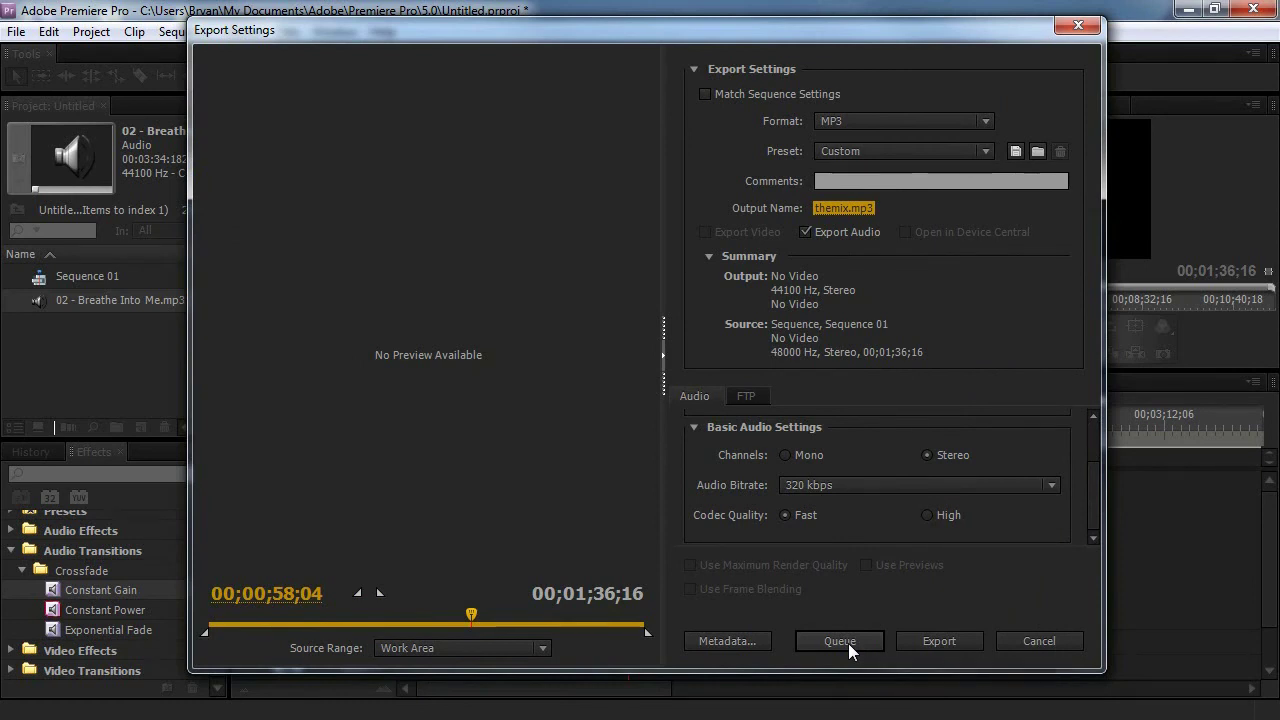
# - Start encoding Sequence 01 to themix.mp3
pyautogui.click(931, 645)
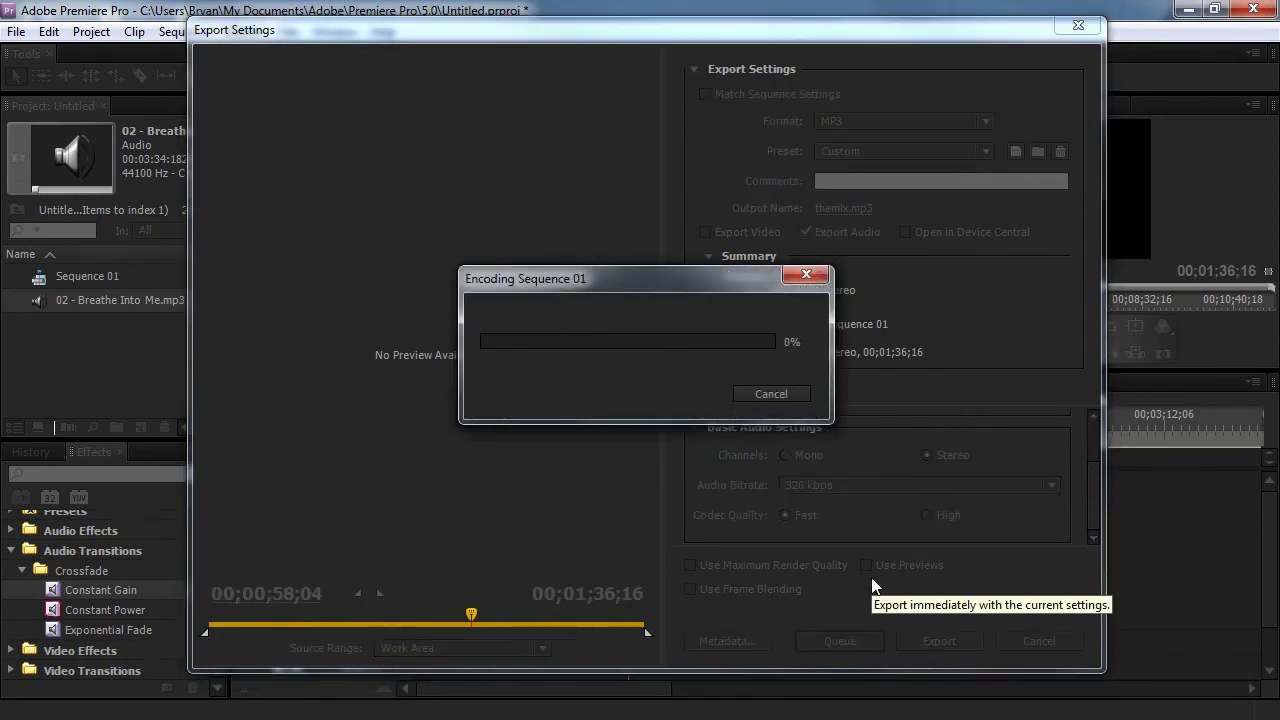